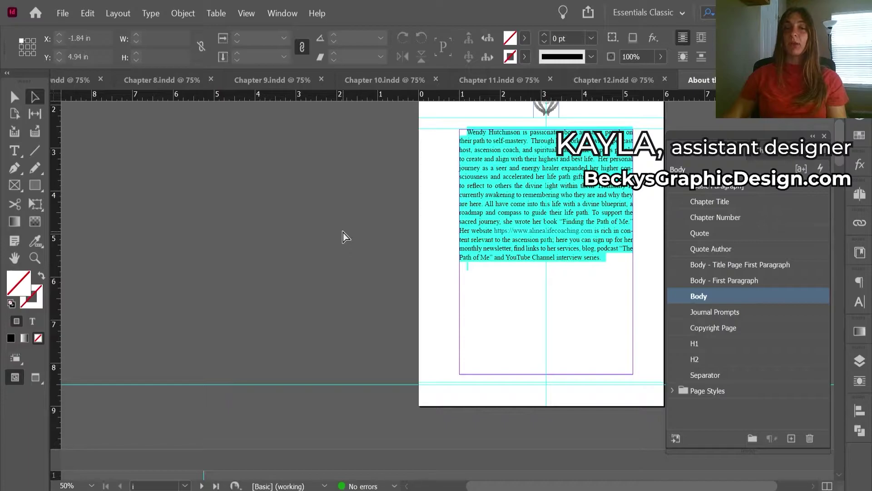
- Start a new book file and browse to the Interior folder inside Dropbox's AlinealifeCoaching folder
click(64, 13)
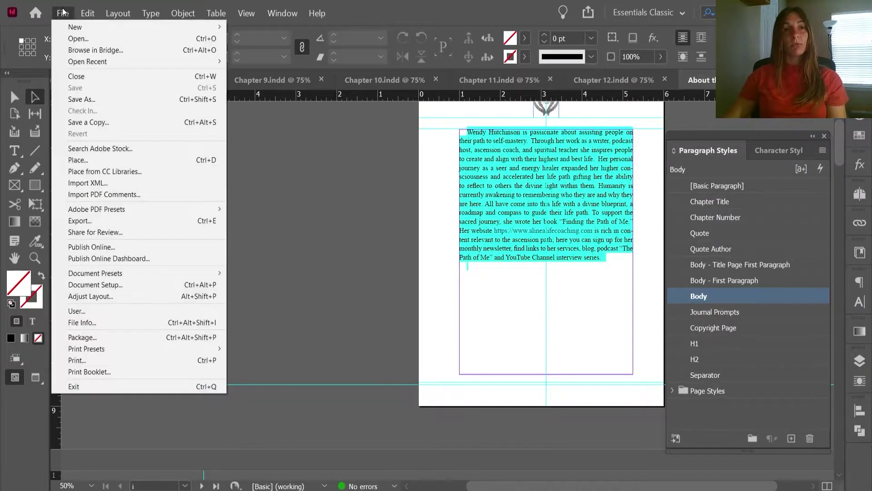
mouse_move(102, 29)
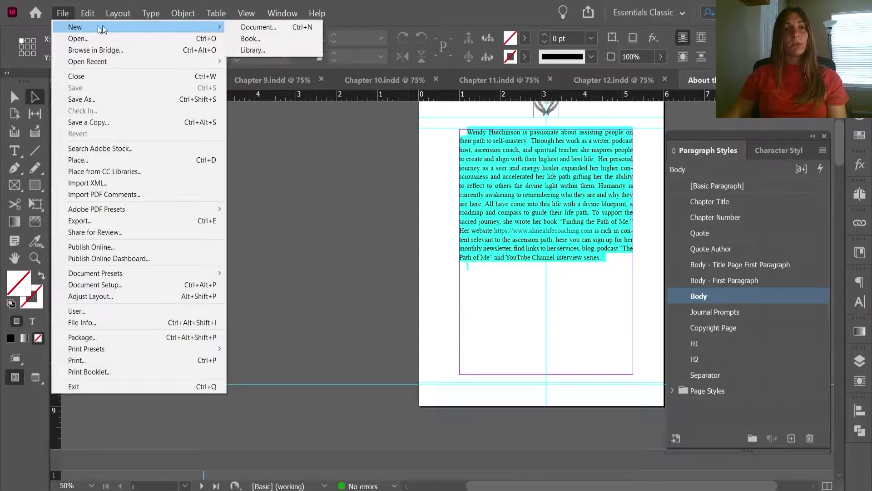
click(242, 37)
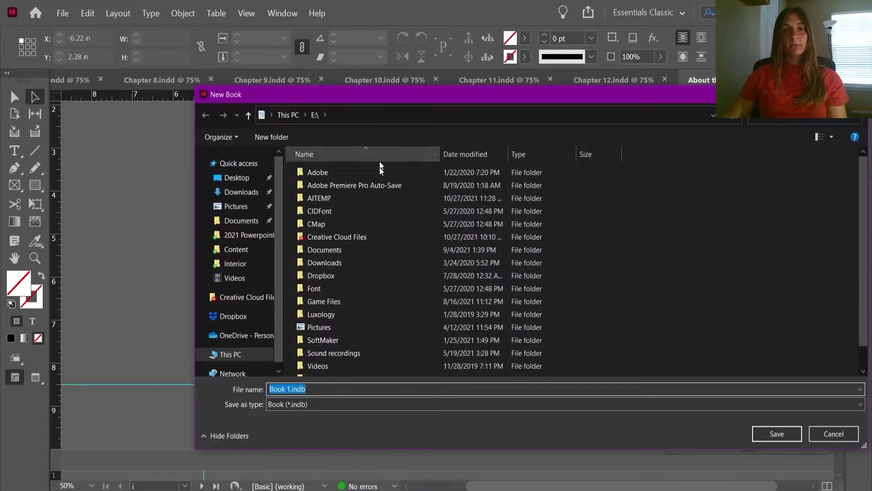
click(249, 315)
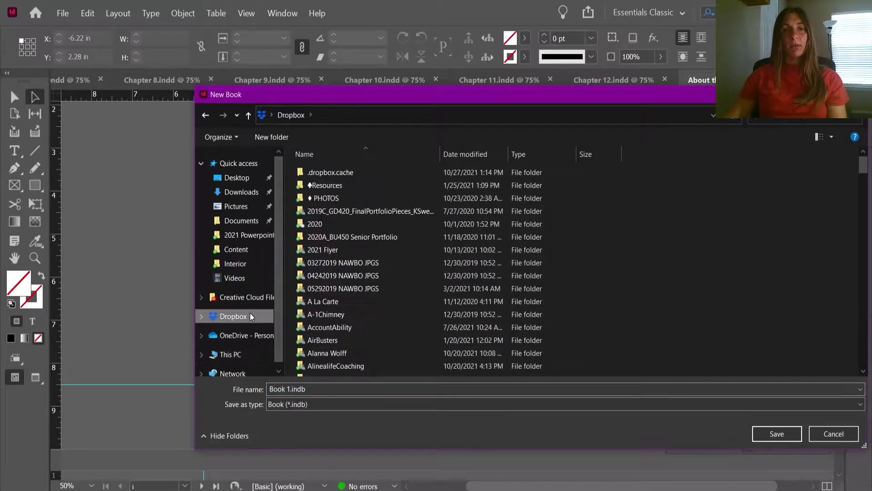
double_click(351, 364)
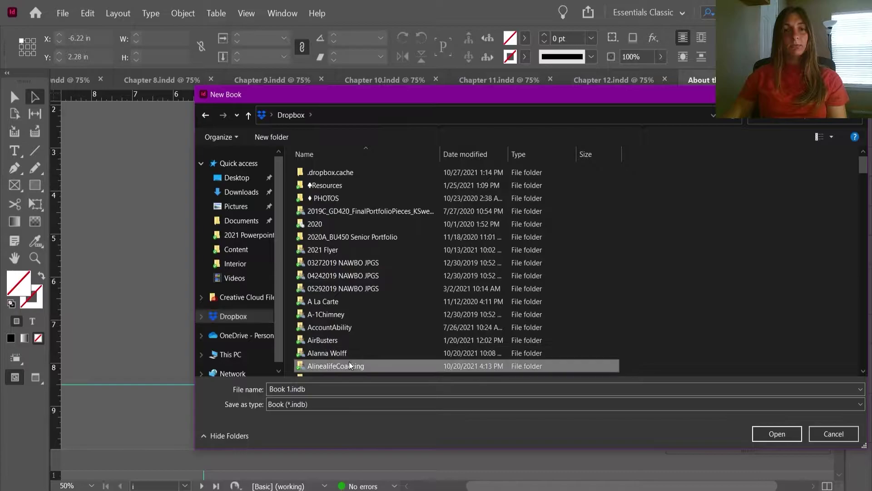
click(353, 226)
double_click(351, 224)
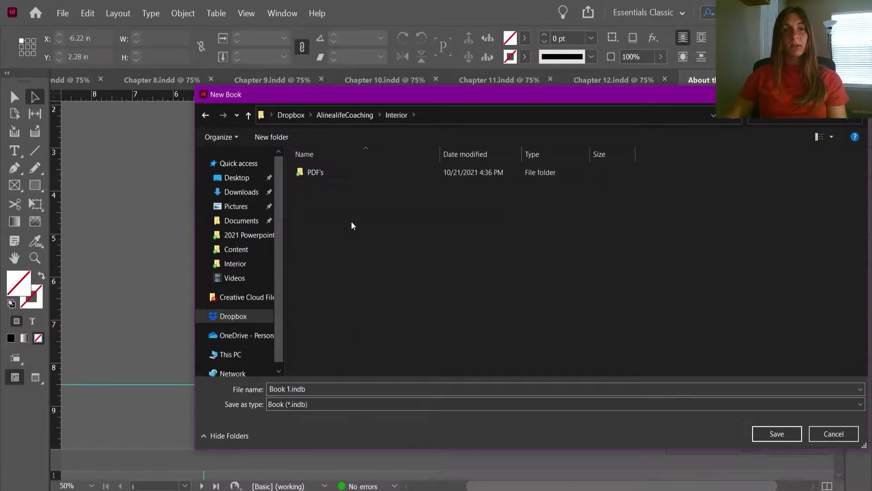
- Name the book file 2021 Finding the Path of Me and save it
double_click(317, 386)
text(2)
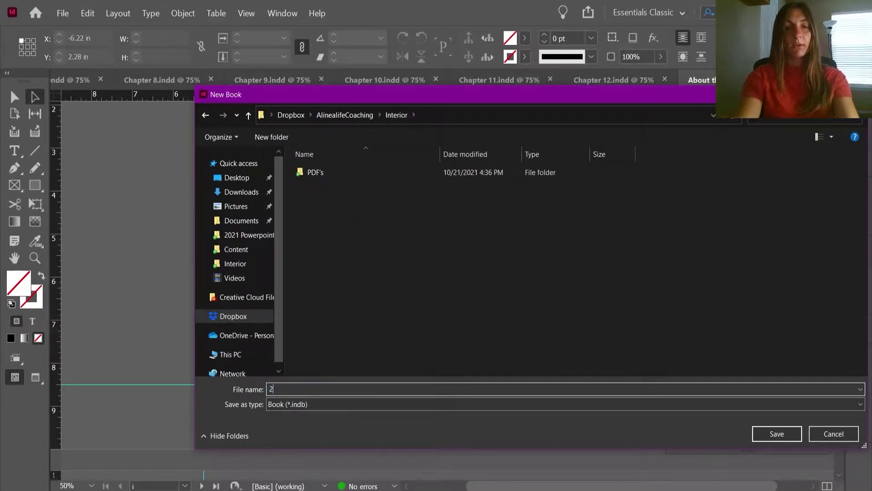
text(021 Finding )
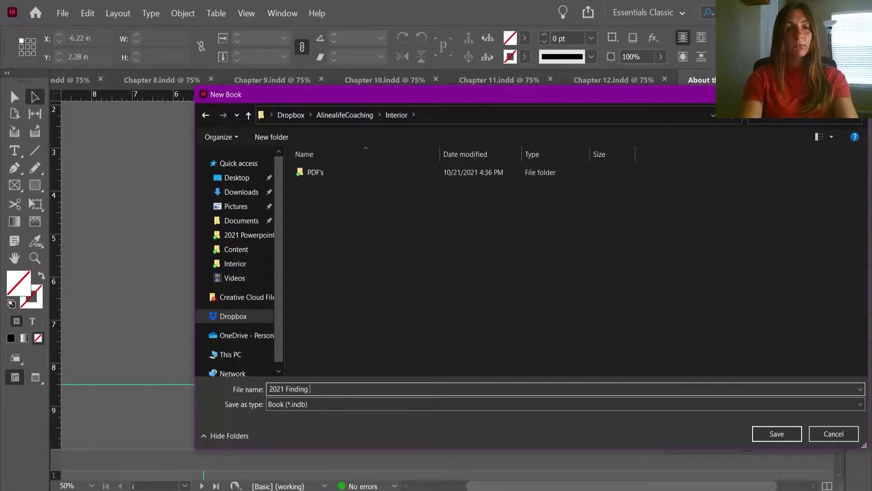
text(the Path of Me)
key(Return)
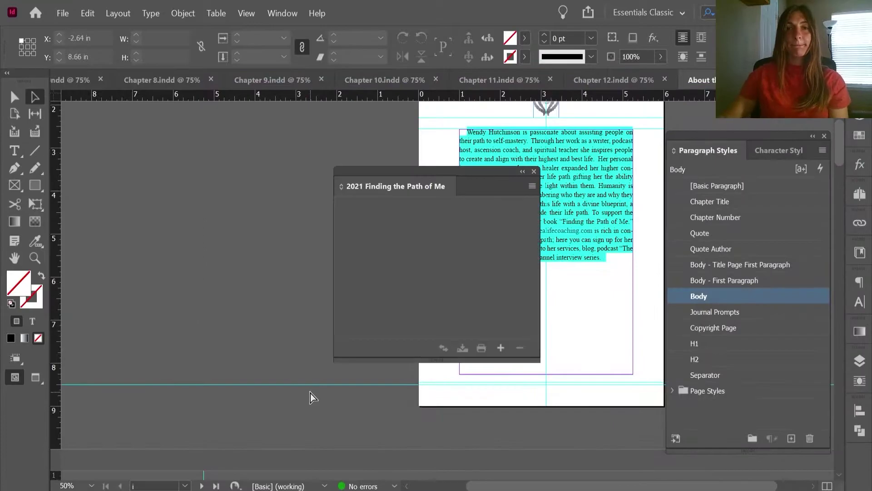
- Make the book's document list taller and move it onto the pasteboard, clear of the page
drag(410, 169, 267, 117)
drag(272, 307, 288, 433)
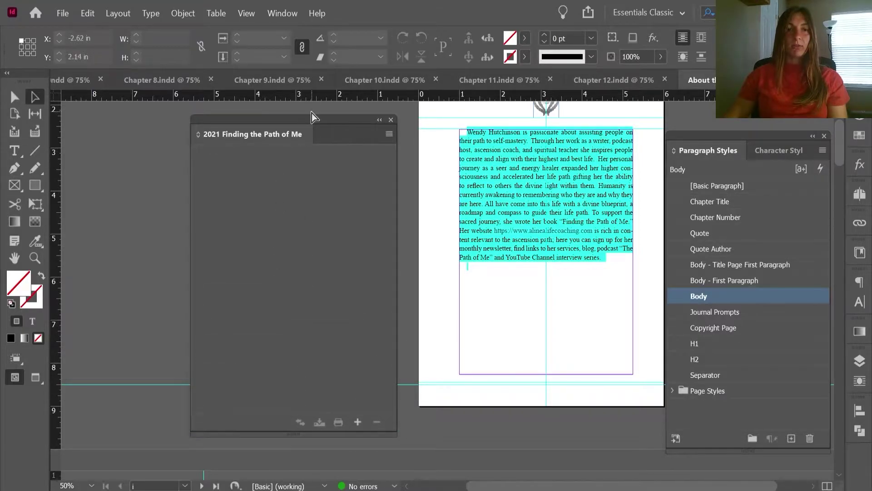
drag(302, 121, 214, 110)
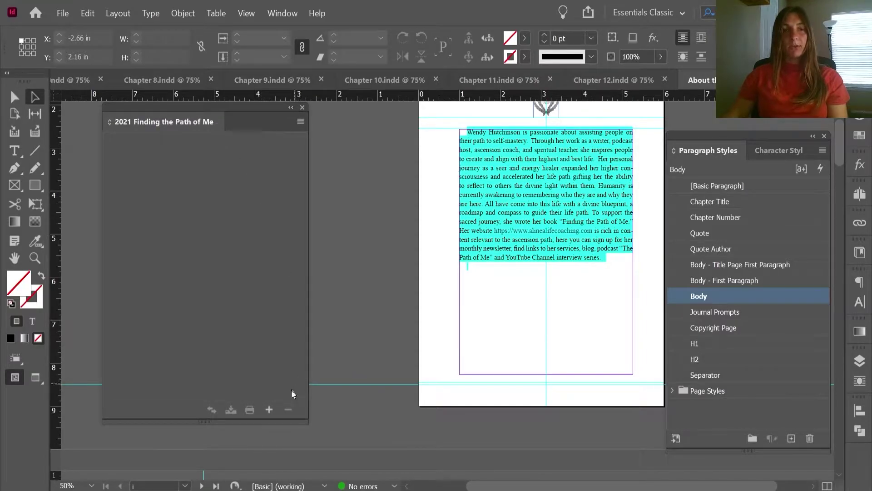
- Add the documents Chapter 1.indd through Chapter 12.indd to the book
click(268, 415)
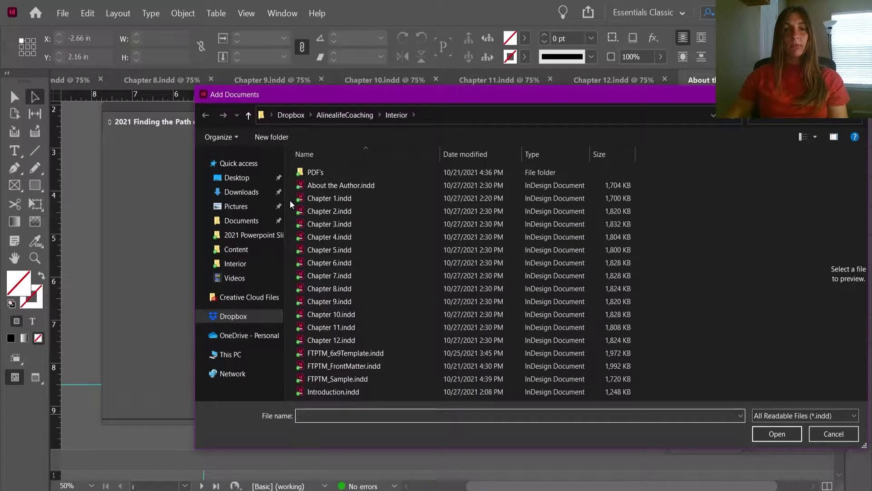
drag(290, 200, 349, 343)
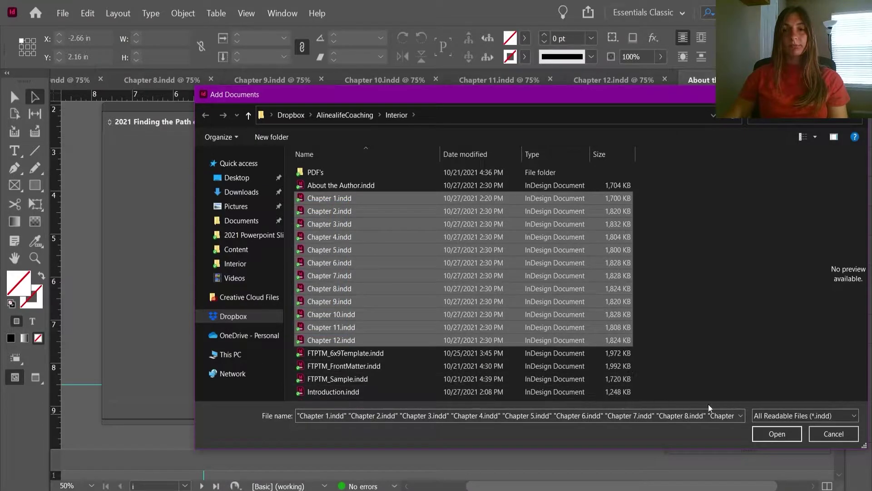
click(767, 434)
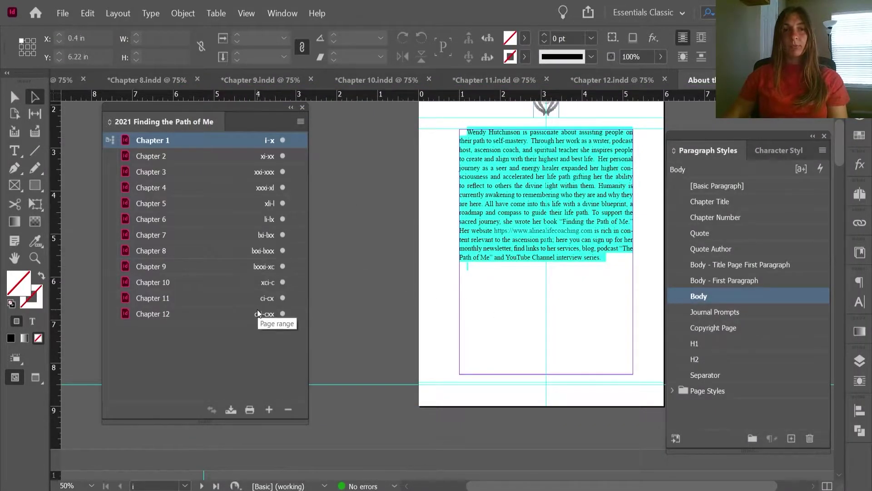
- Add About the Author.indd to the book and place it at the end, after Chapter 12
click(269, 410)
click(358, 186)
click(757, 434)
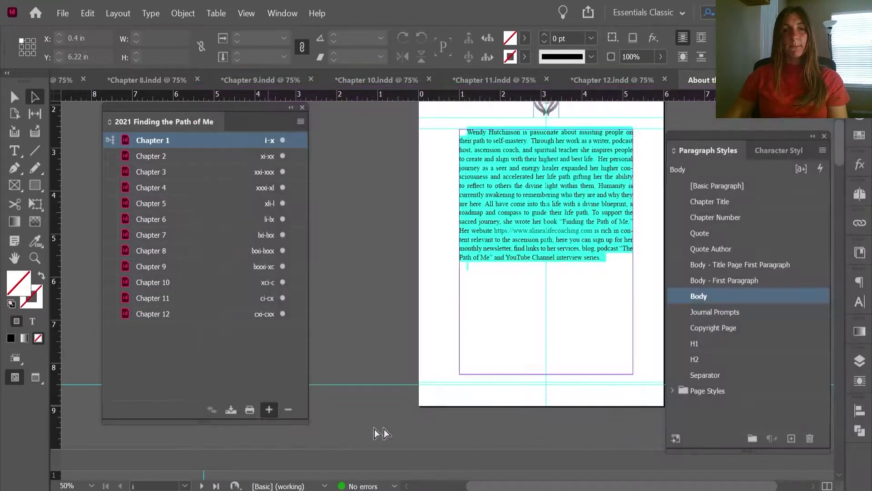
drag(206, 157, 203, 330)
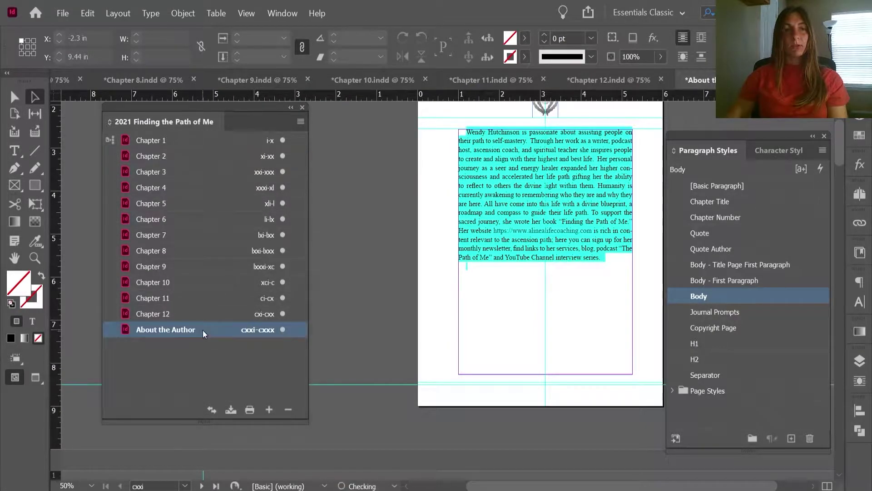
click(166, 342)
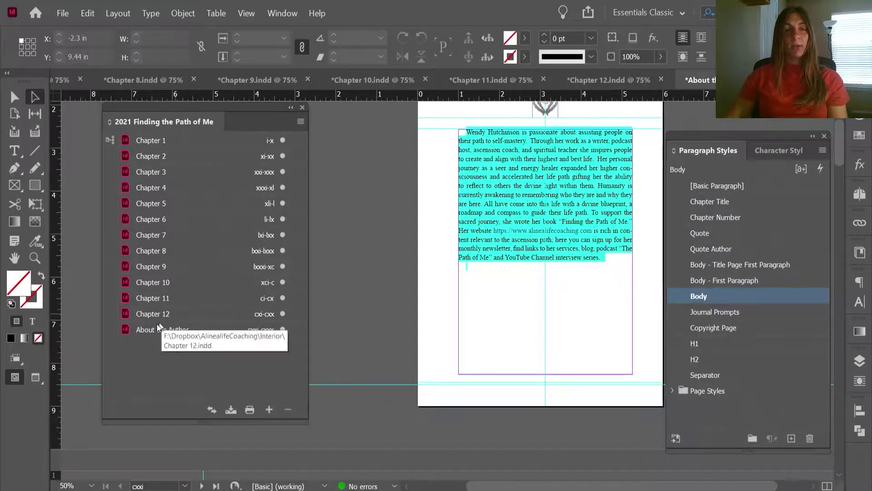
- Add Introduction.indd to the book and move it ahead of Chapter 1
click(168, 140)
click(269, 410)
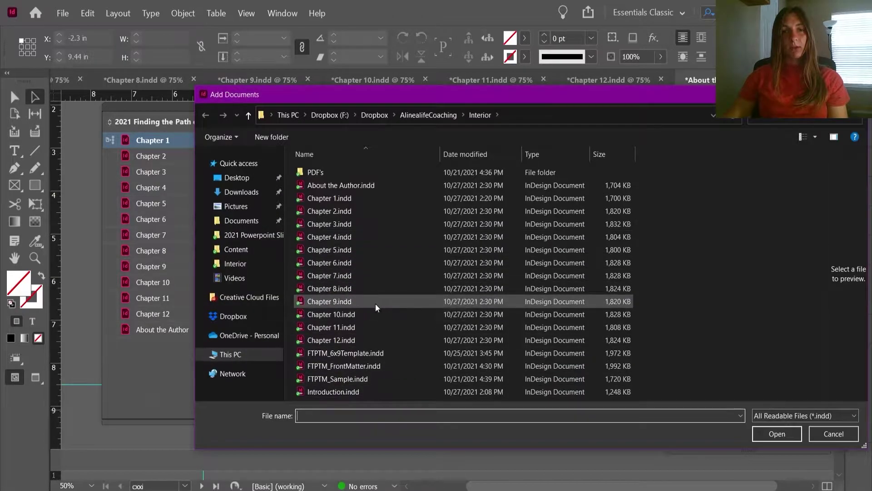
click(341, 366)
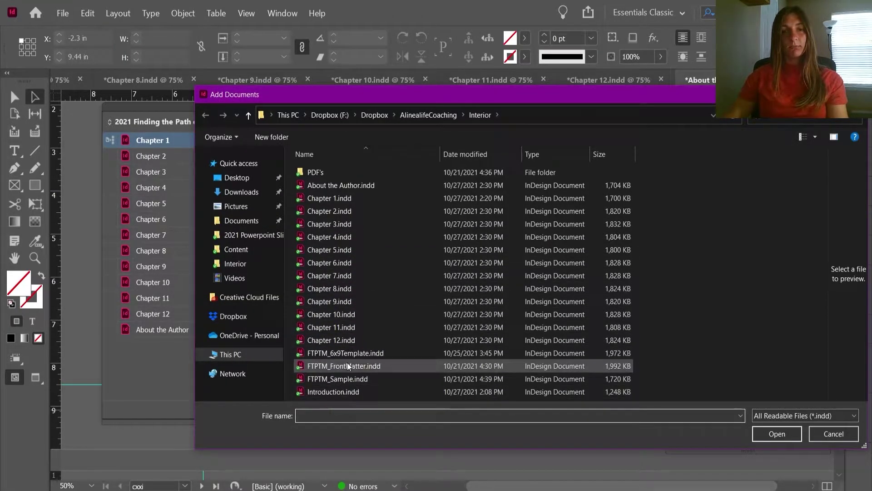
ctrl+click(347, 391)
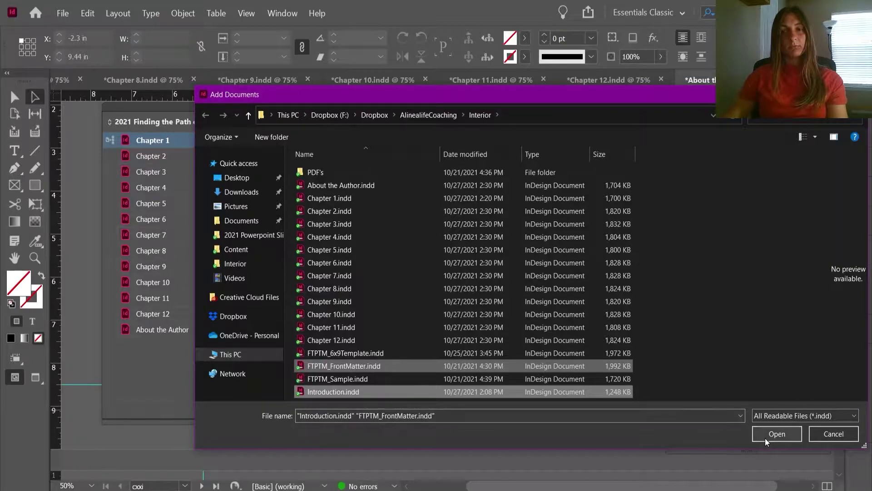
click(412, 390)
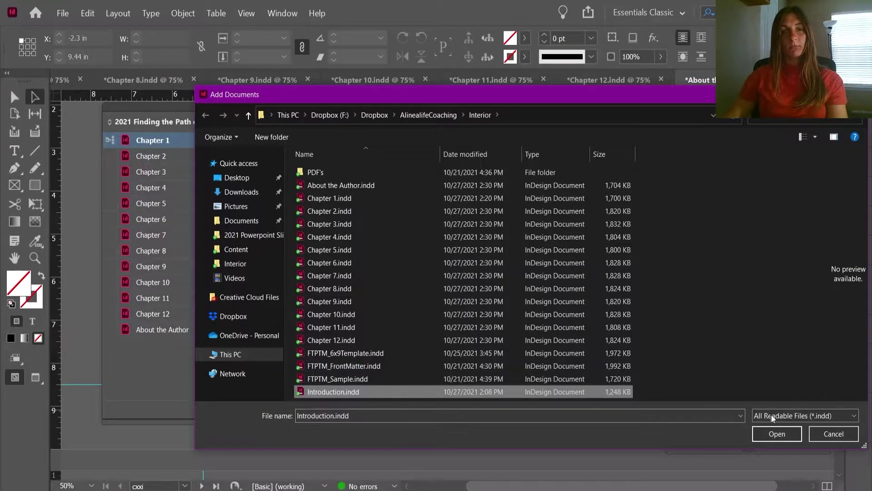
click(773, 434)
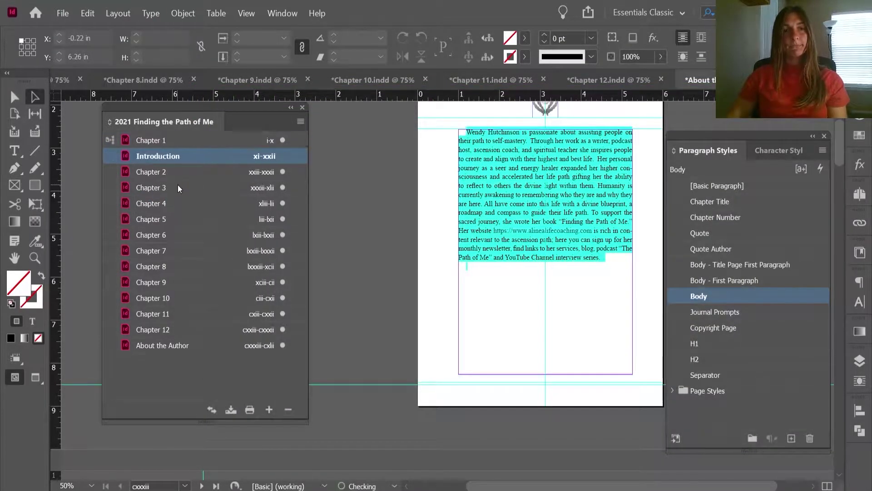
drag(167, 156, 165, 132)
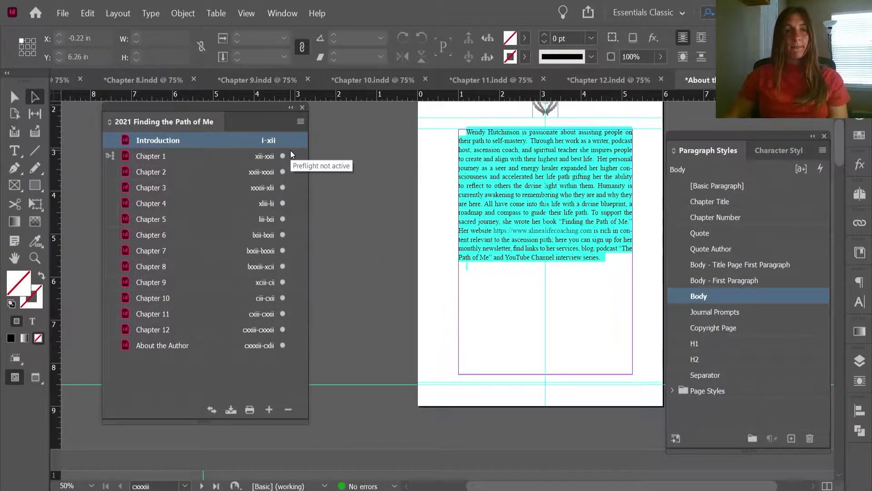
- Open Chapter 1 from the book and display its page thumbnails from the first page
click(234, 157)
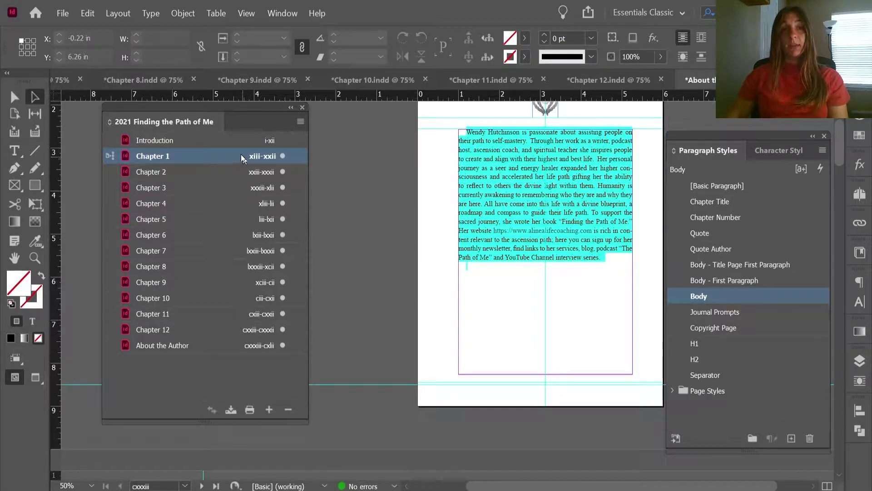
double_click(241, 156)
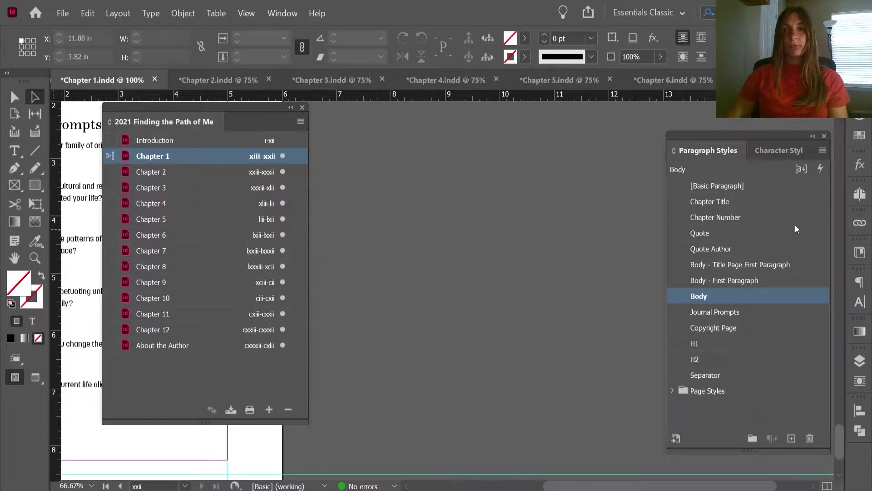
scroll(588, 220, down, 3)
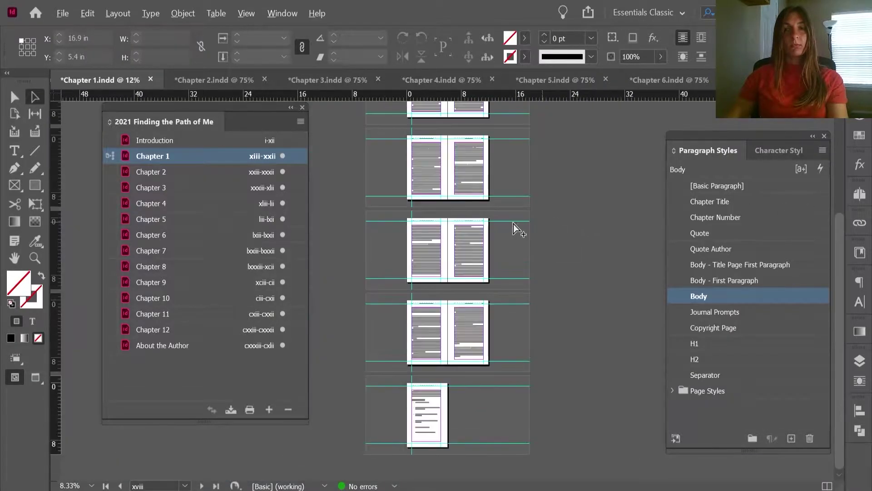
scroll(472, 196, down, 5)
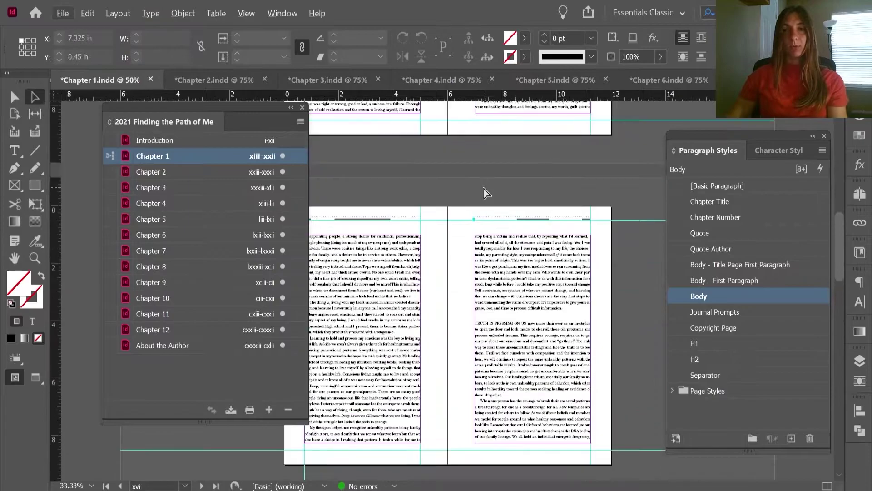
click(859, 194)
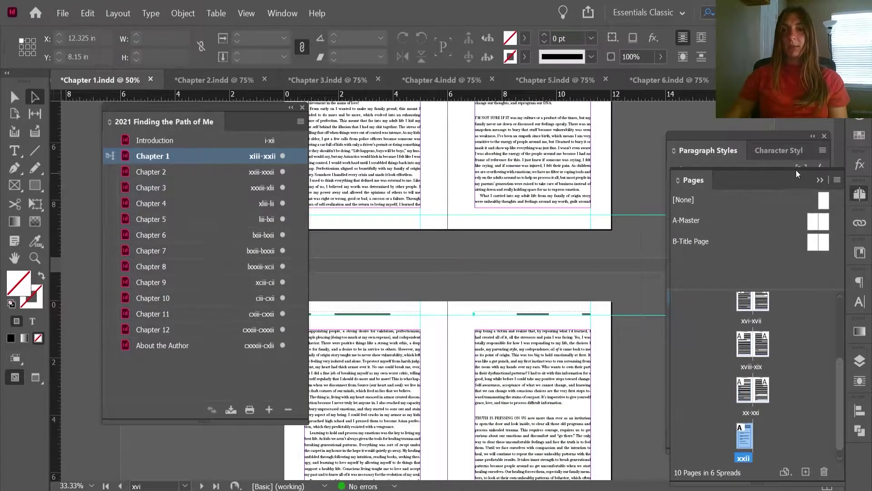
drag(794, 159, 794, 79)
scroll(767, 282, up, 2)
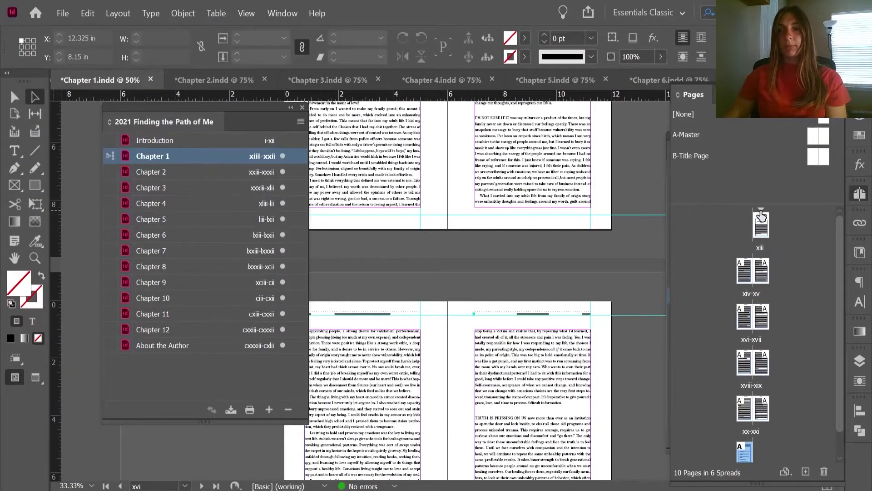
- Set Chapter 1's section to start page numbering at 1 using the 1, 2, 3, 4... style
click(761, 214)
right_click(760, 212)
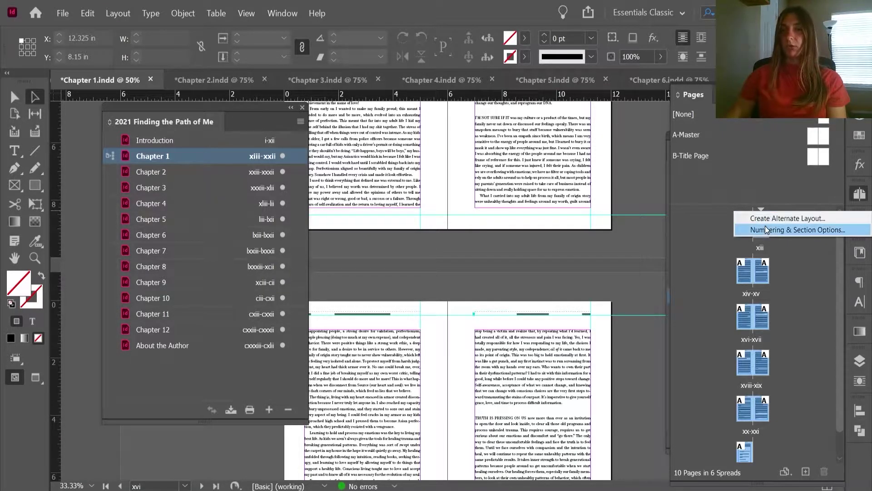
click(765, 229)
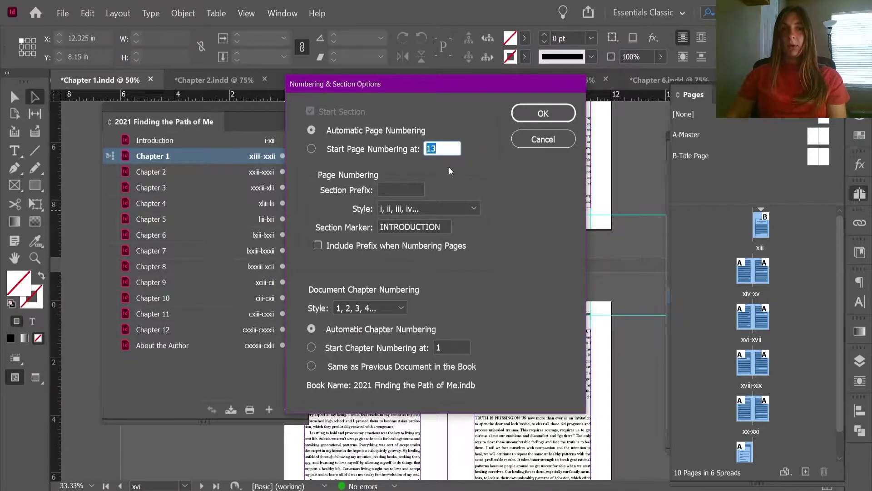
click(450, 207)
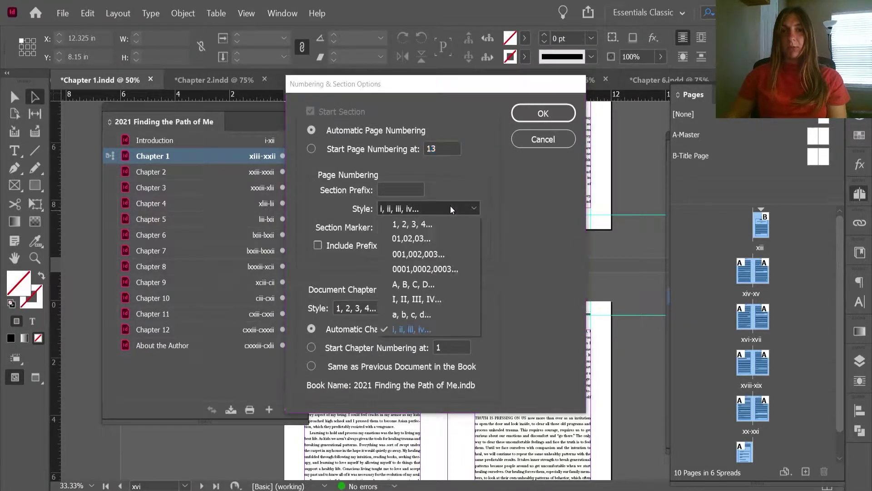
click(428, 224)
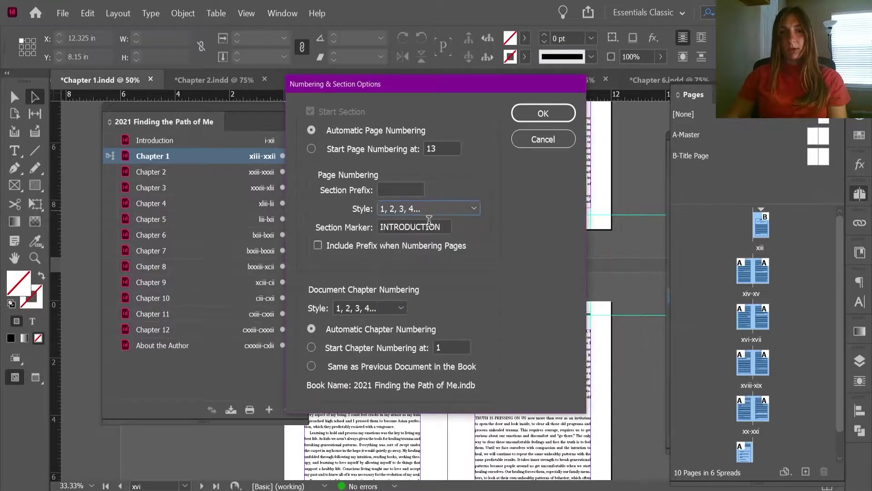
click(382, 148)
text(1)
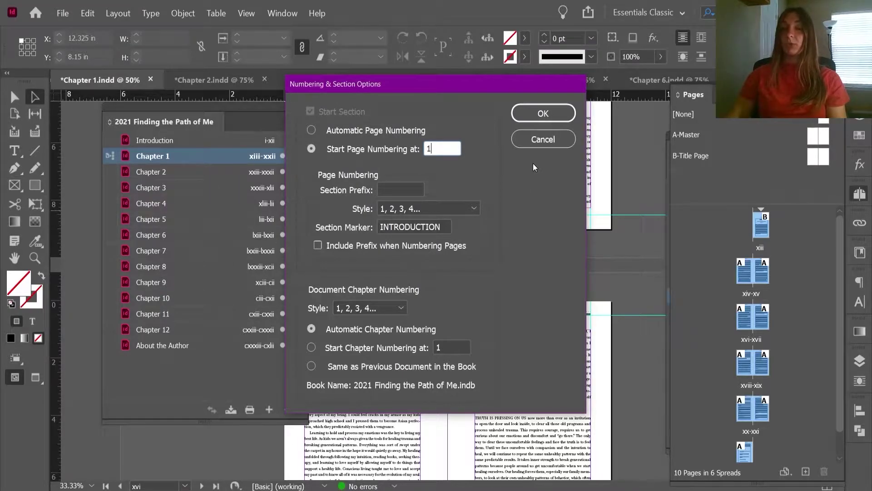
click(529, 116)
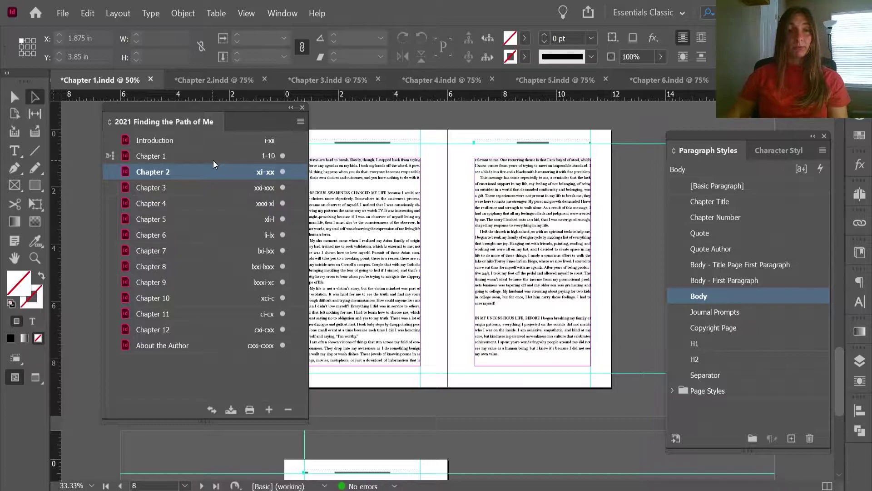
- Examine the running header and page number on page 9 of Chapter 1
click(188, 153)
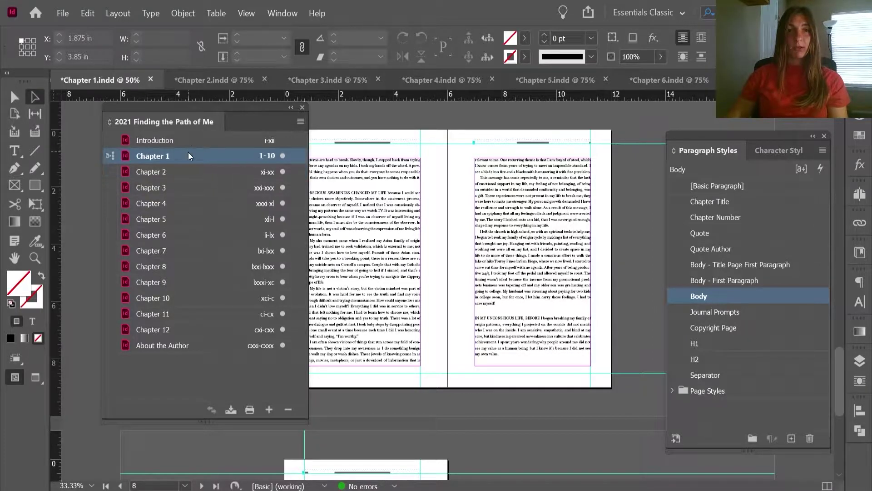
click(527, 207)
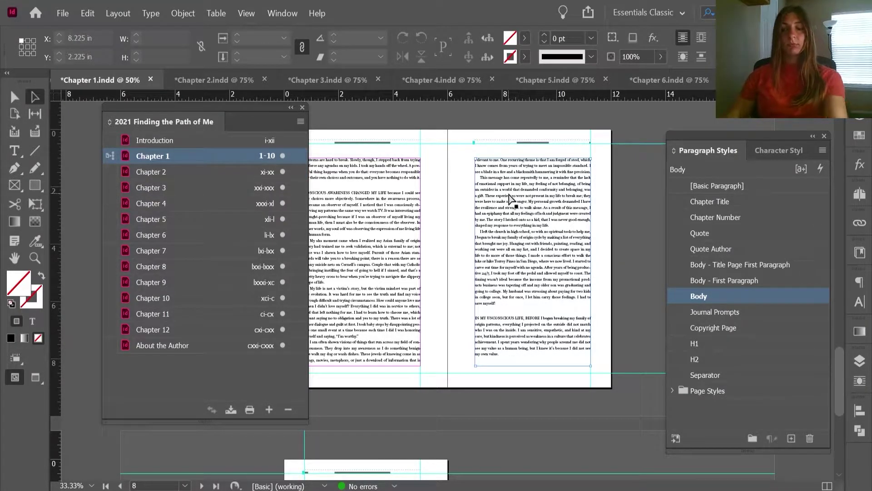
scroll(535, 164, up, 4)
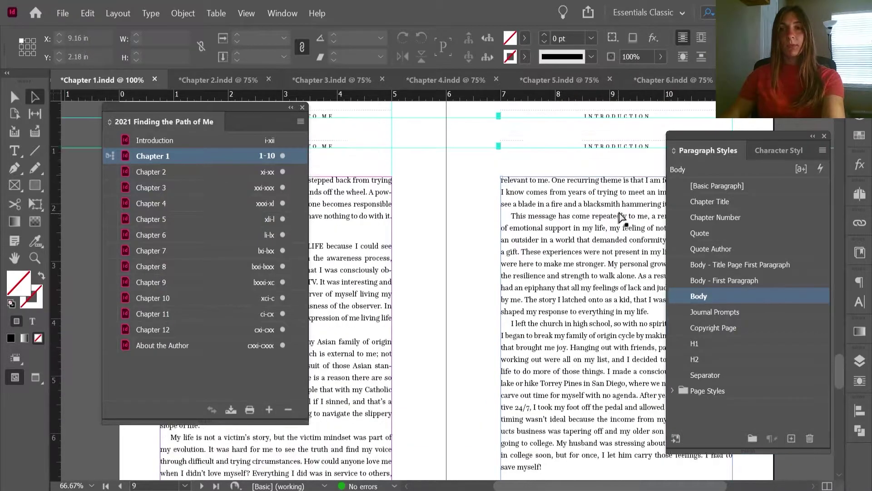
scroll(451, 352, down, 1)
scroll(379, 352, right, 3)
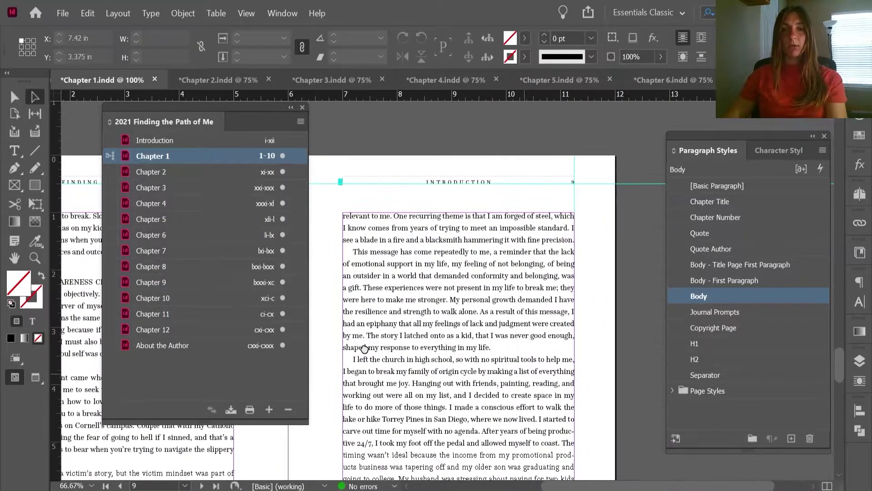
scroll(435, 166, up, 2)
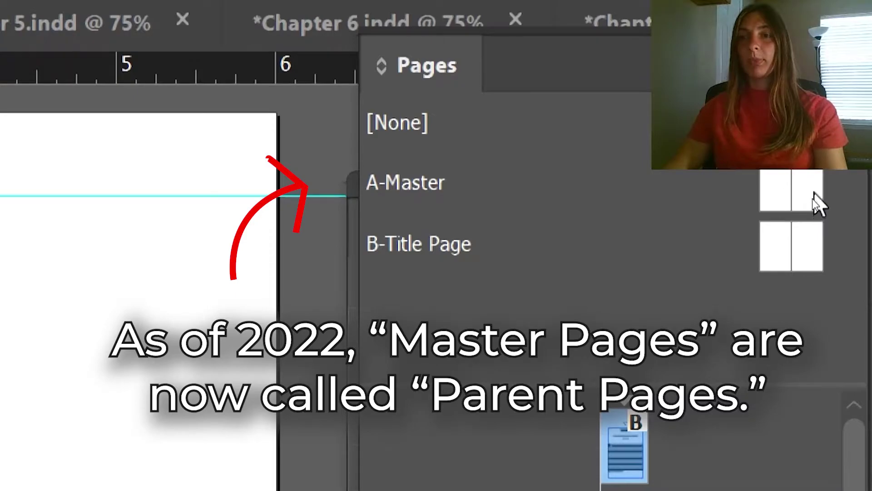
- Open the right-hand page of A-Master in Chapter 1 and inspect the section text in its running header
double_click(826, 136)
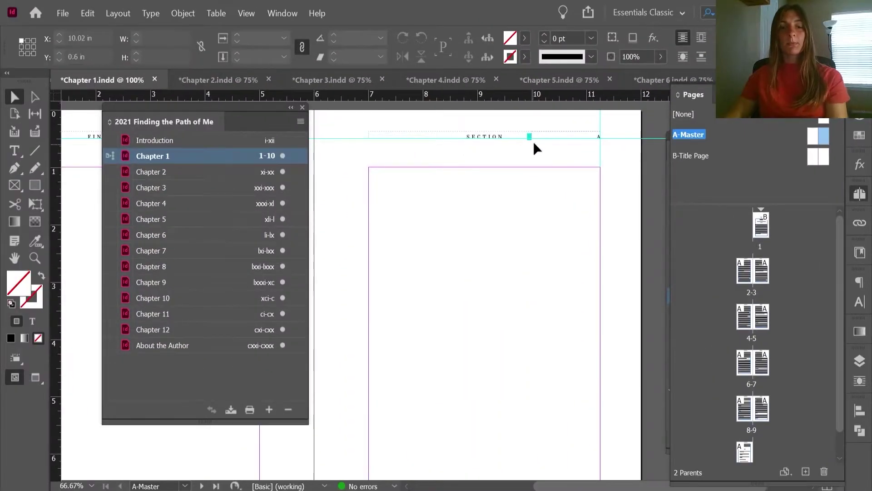
click(217, 126)
scroll(507, 124, up, 2)
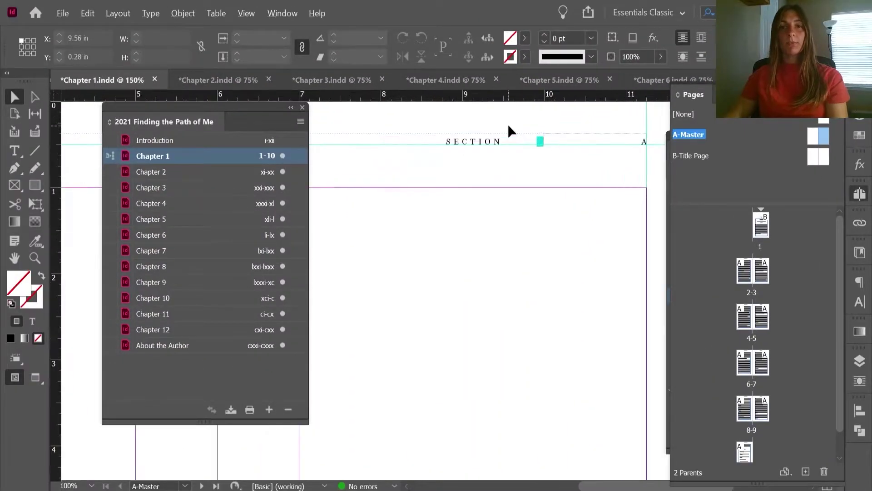
key(F11)
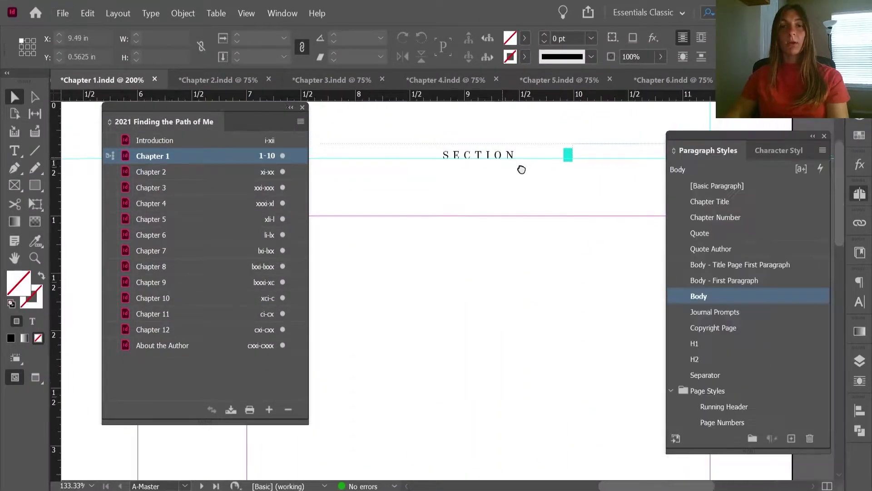
double_click(527, 170)
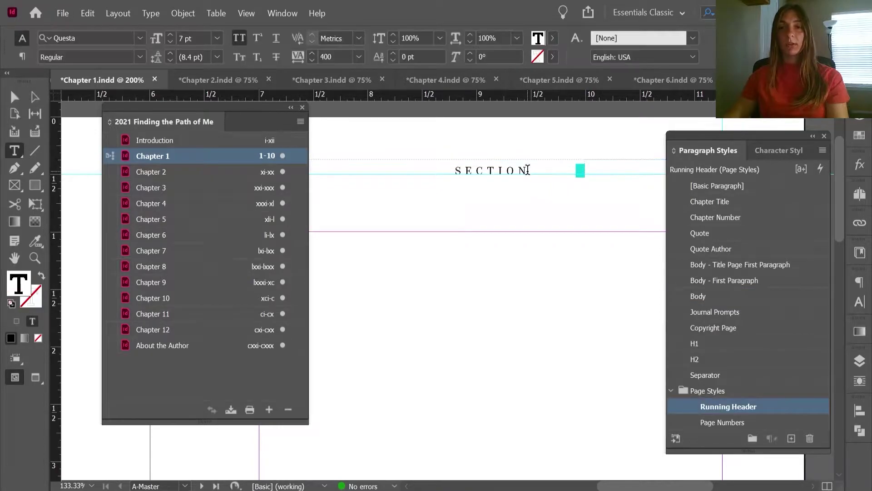
key(ctrl+a)
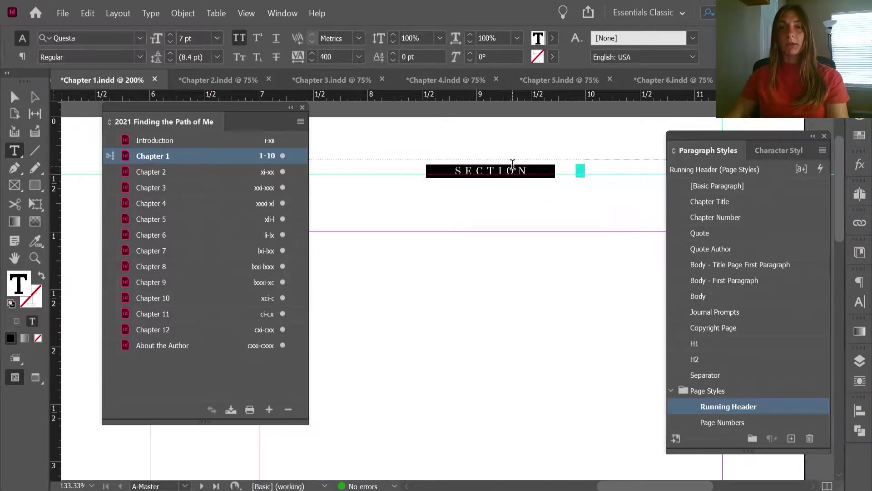
key(Escape)
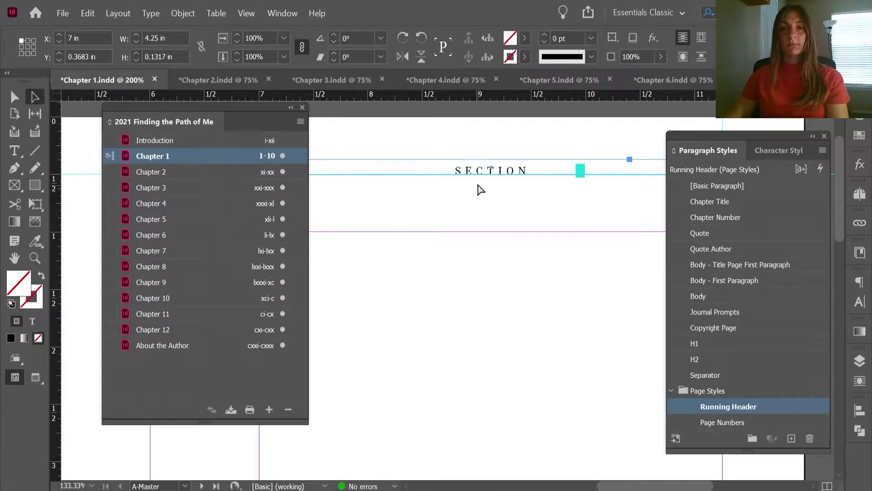
- Replace the running header text on A-Master's right-hand page with a Section Marker special character
double_click(453, 171)
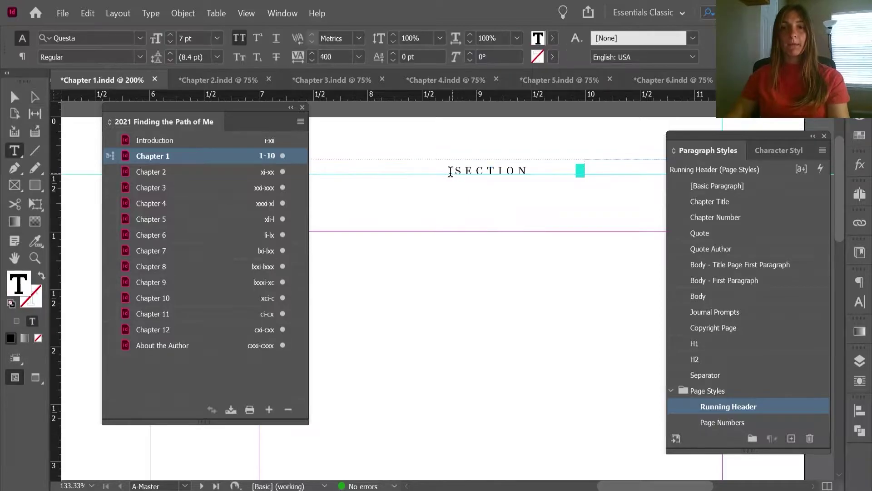
key(ctrl+a)
click(173, 13)
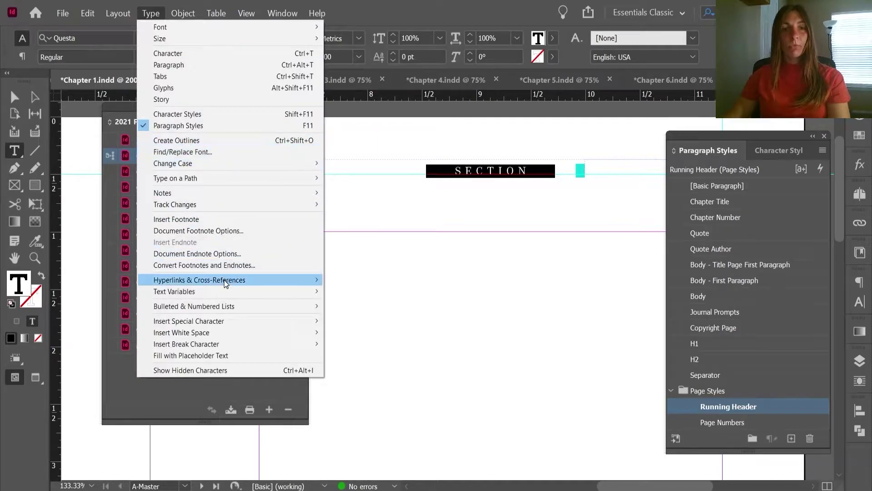
mouse_move(213, 306)
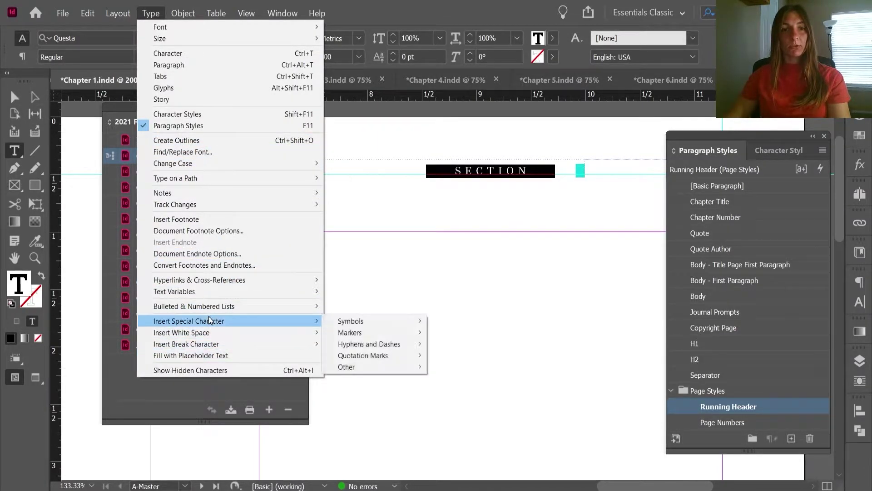
mouse_move(355, 332)
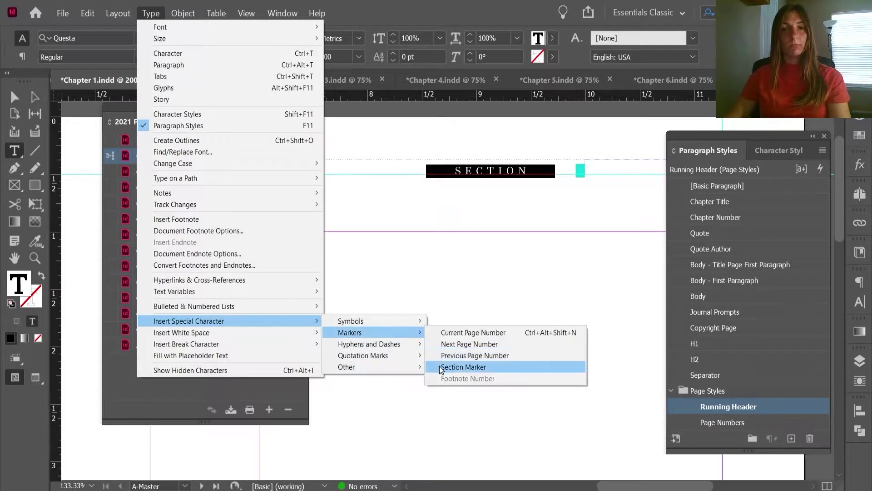
click(439, 366)
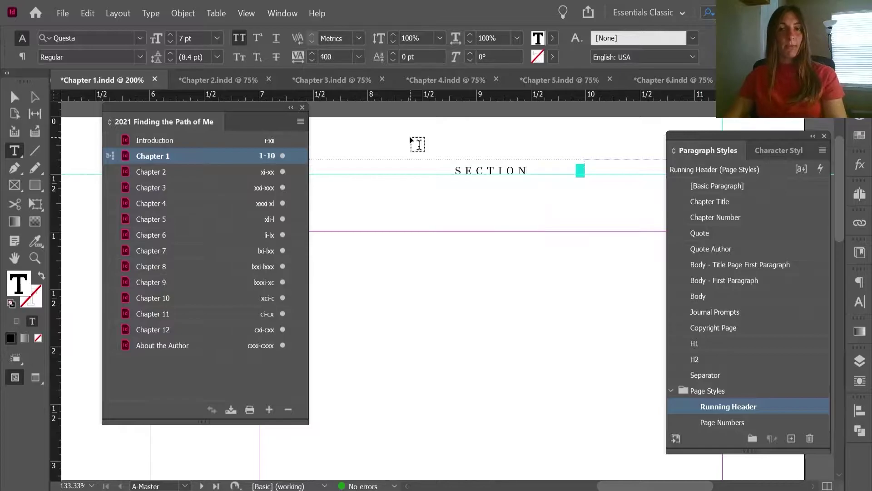
click(35, 97)
click(549, 286)
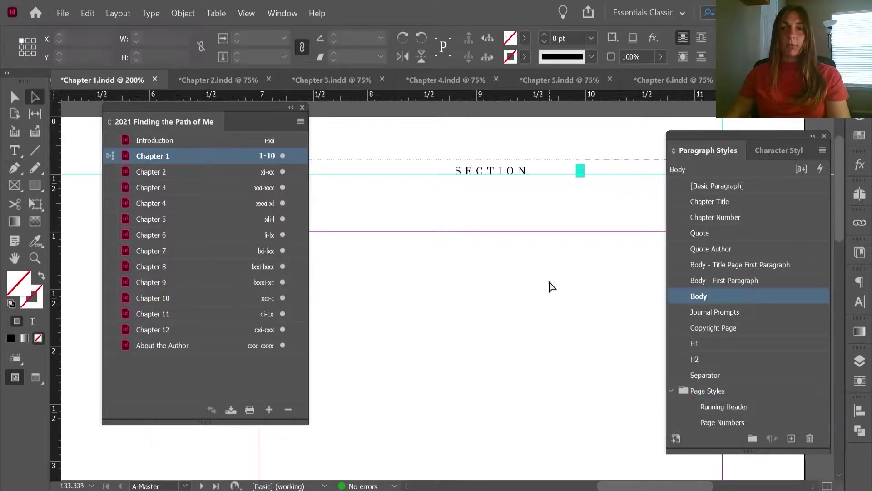
- Change the section marker of Chapter 1's section, which starts on page 1, to CHAPTER ONE
scroll(551, 286, down, 2)
scroll(550, 286, up, 1)
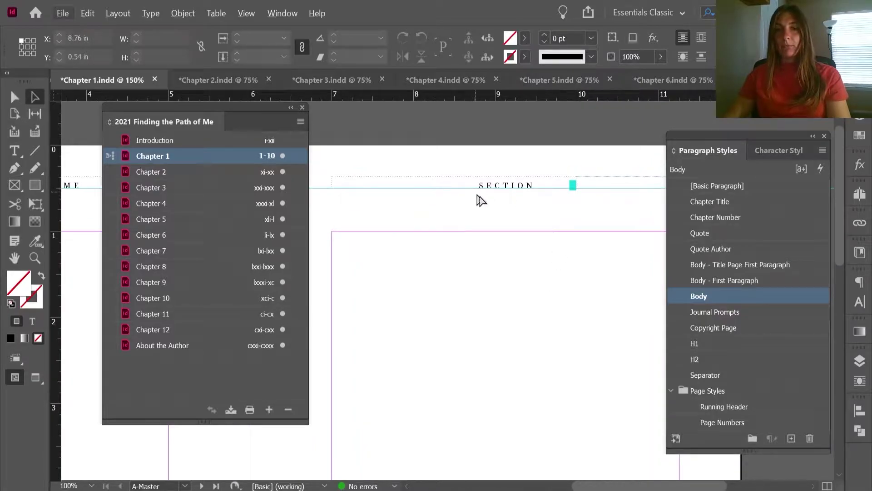
scroll(532, 180, up, 1)
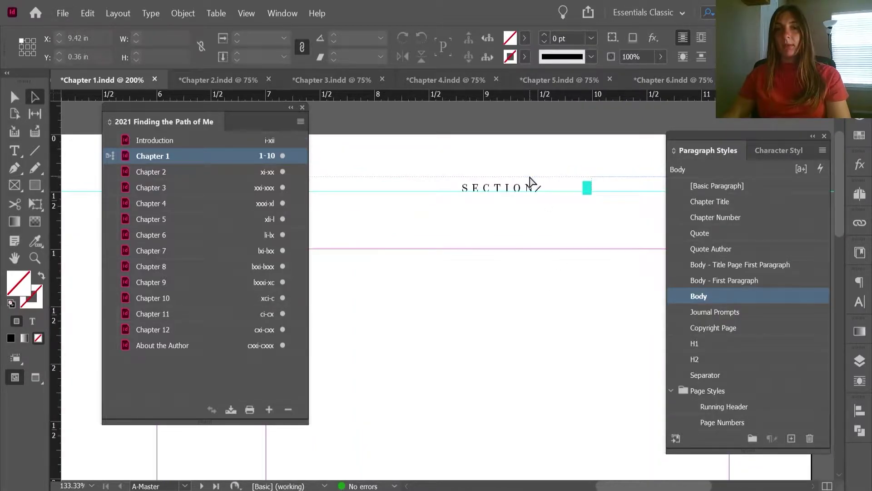
click(859, 193)
double_click(756, 266)
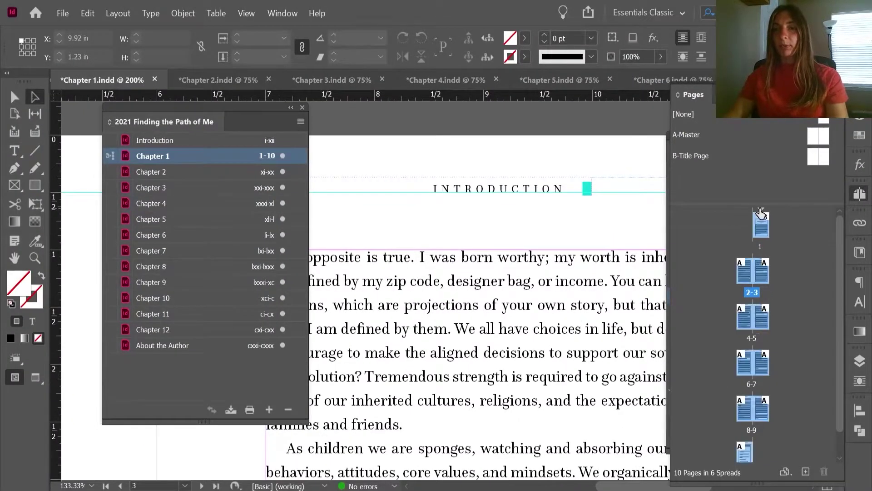
right_click(760, 212)
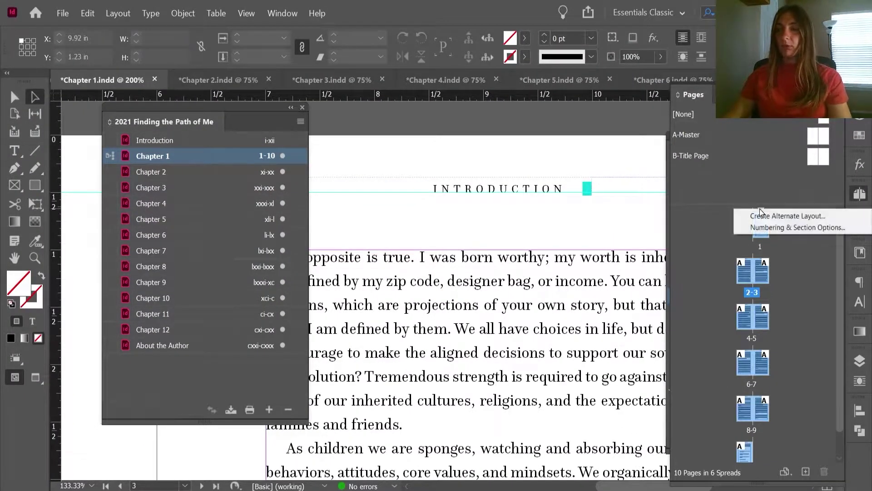
click(758, 228)
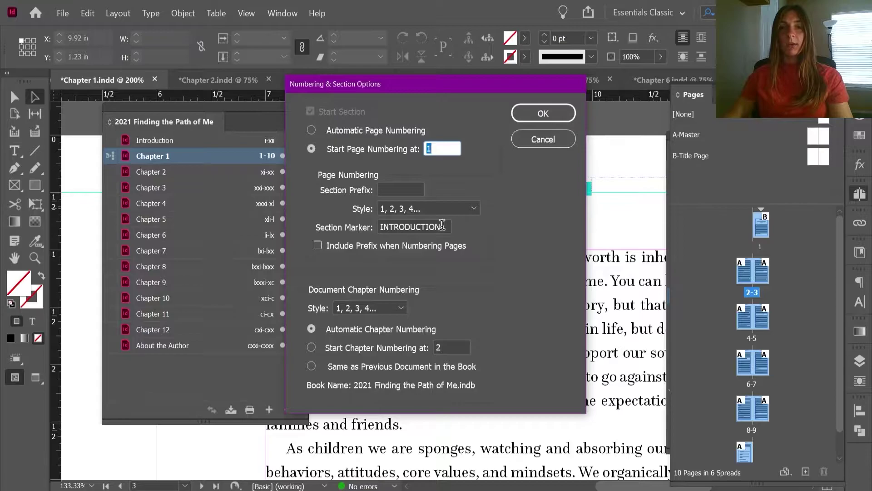
drag(441, 226, 373, 225)
text(Ch)
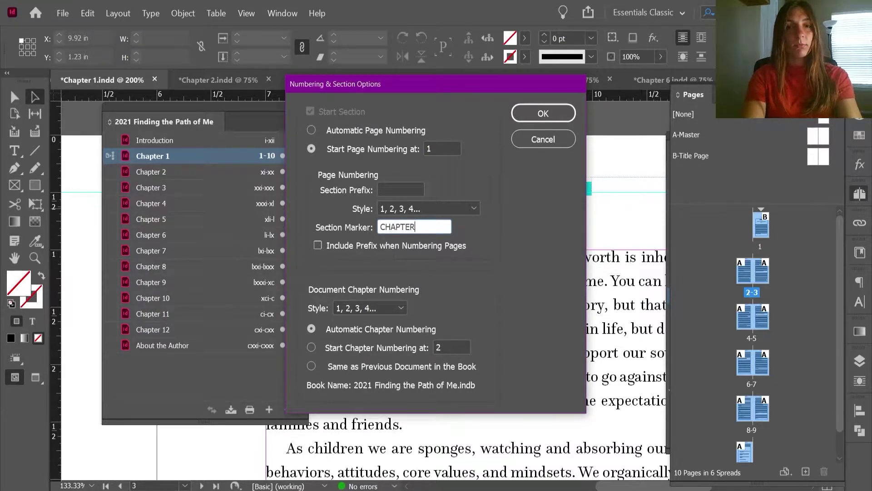
text(APTER ONE)
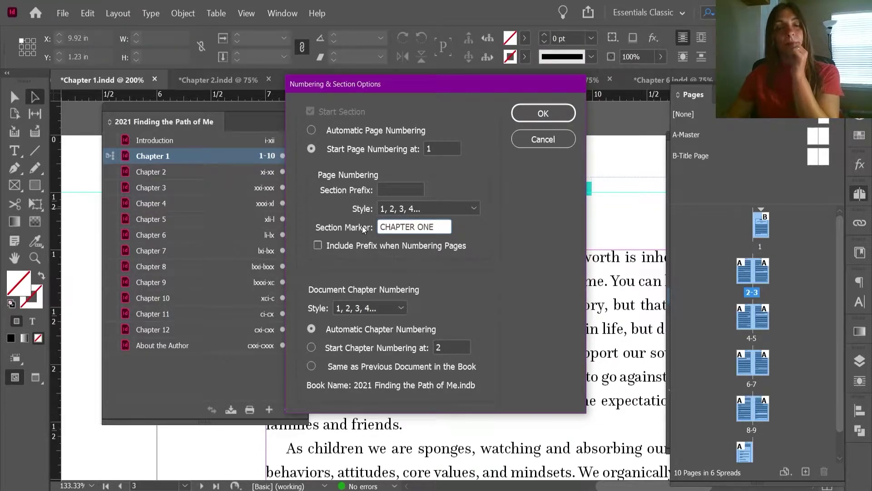
click(555, 117)
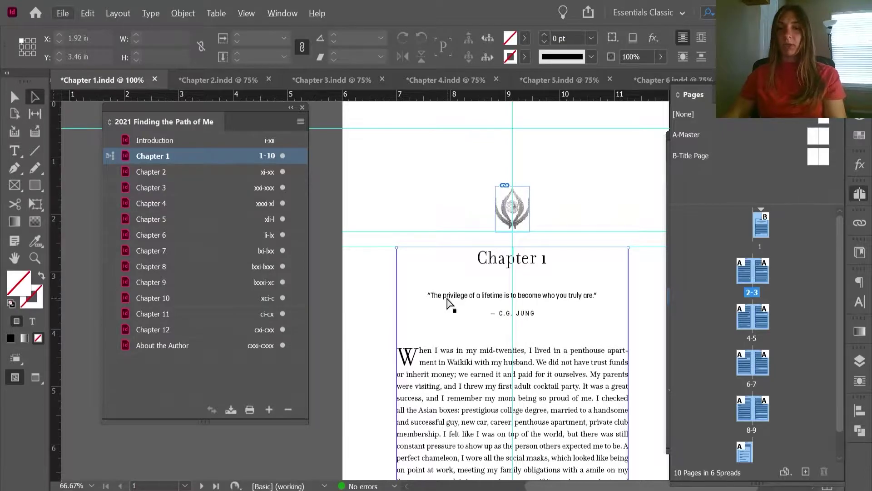
- Check the running header on Chapter 1's page 3 and review the section's numbering options
scroll(475, 272, down, 10)
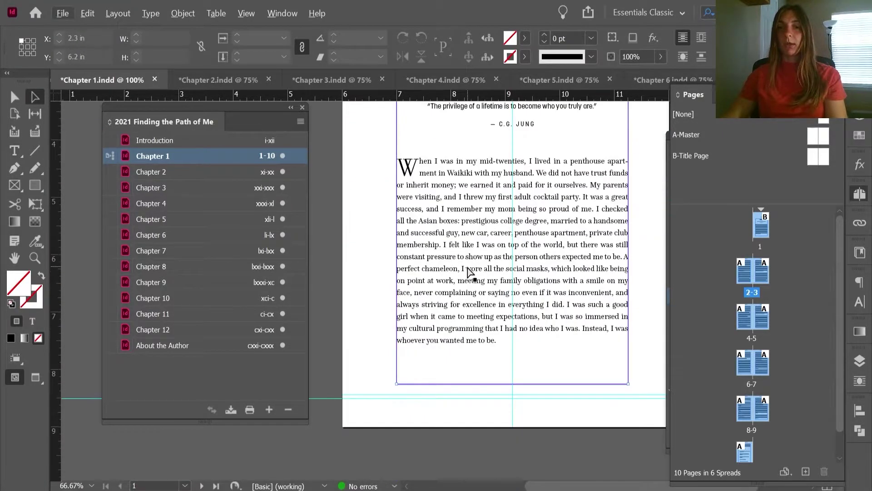
scroll(535, 219, up, 2)
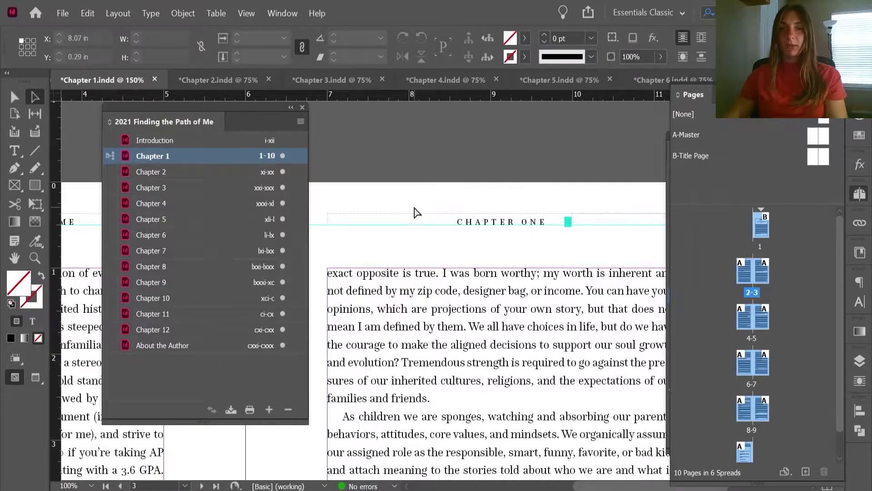
right_click(759, 214)
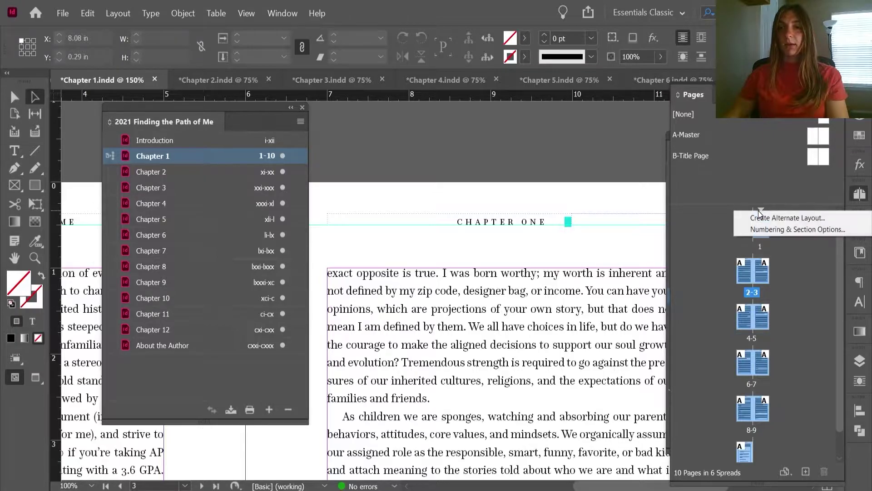
click(762, 227)
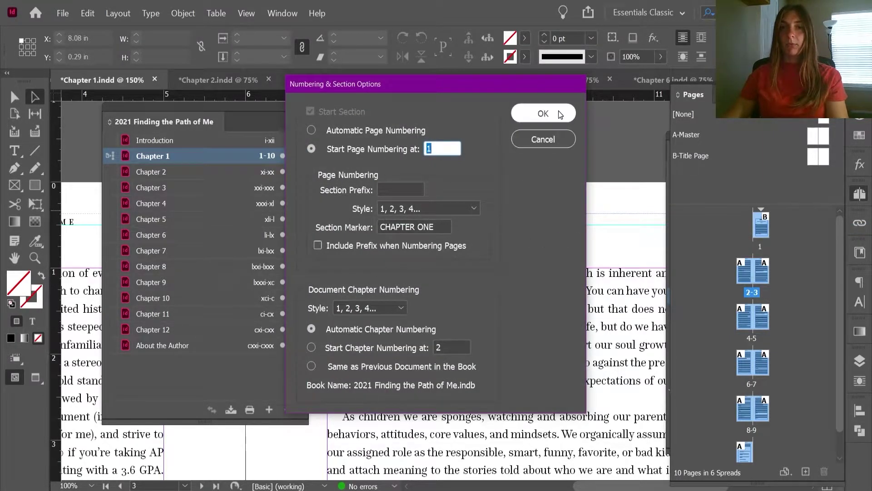
click(543, 113)
key(F11)
- Set Chapter 2's section marker to CHAPTER 2 and its page numbering style to 1, 2, 3, 4..
click(251, 89)
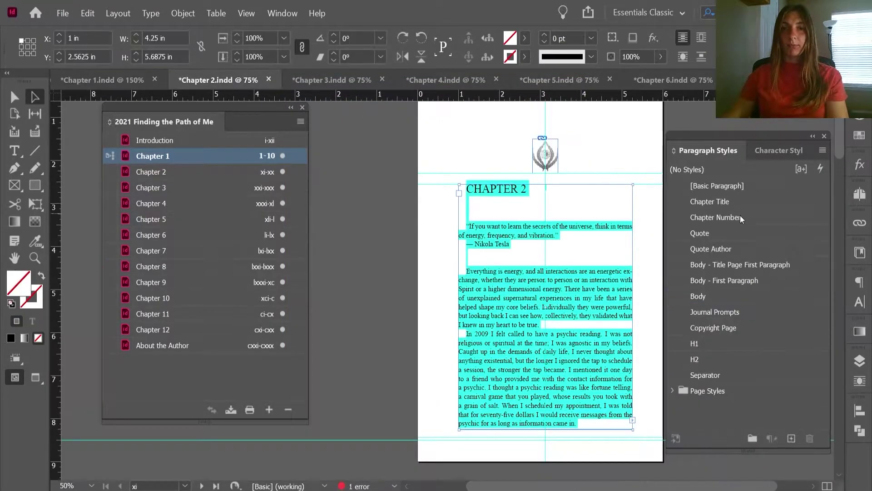
click(858, 195)
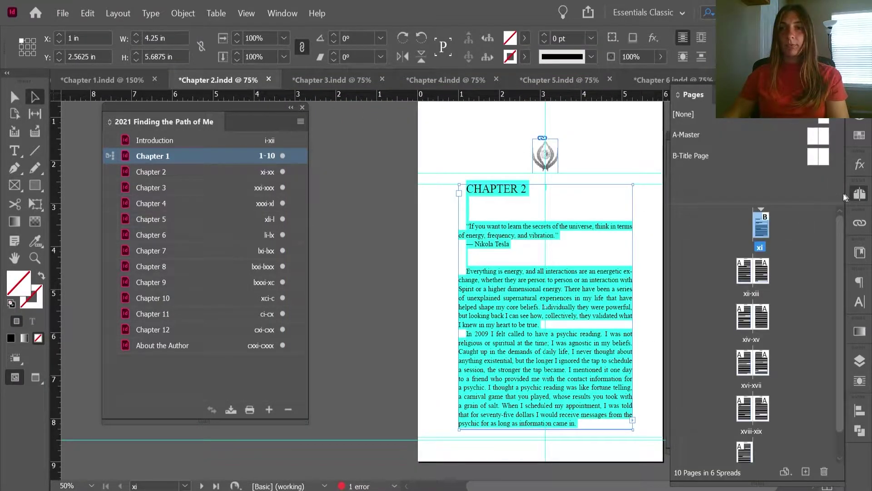
right_click(757, 213)
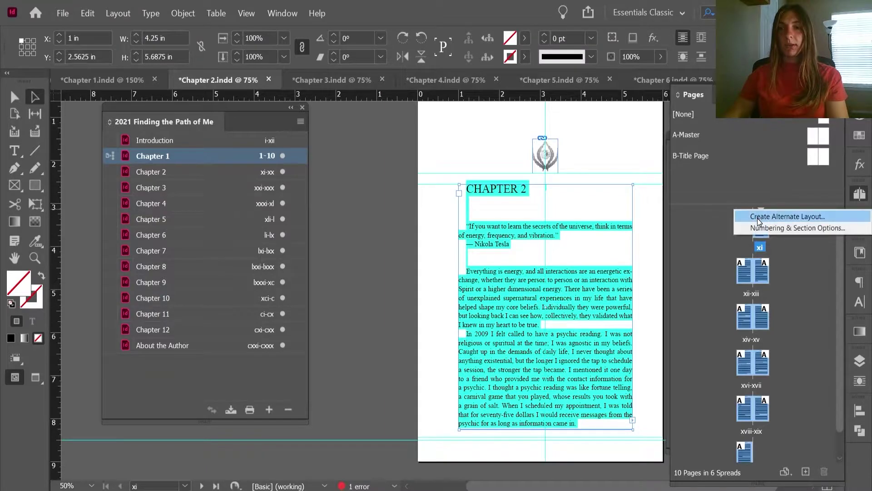
click(746, 228)
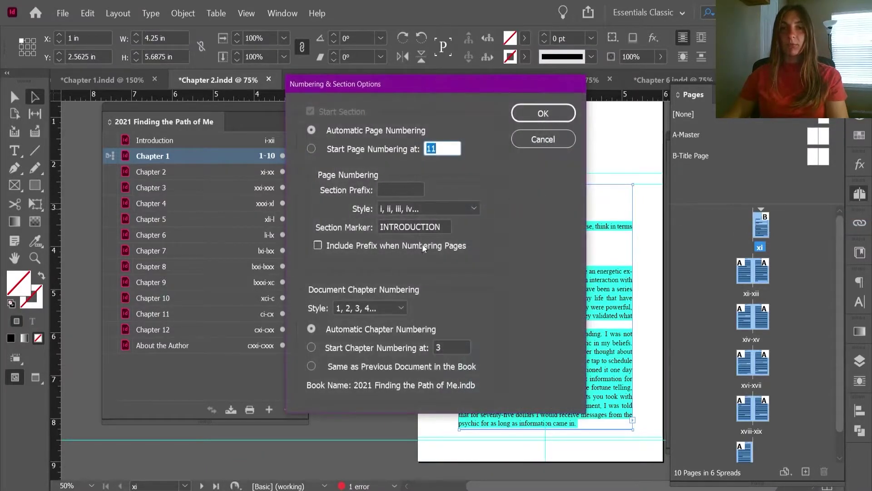
double_click(440, 227)
text(C)
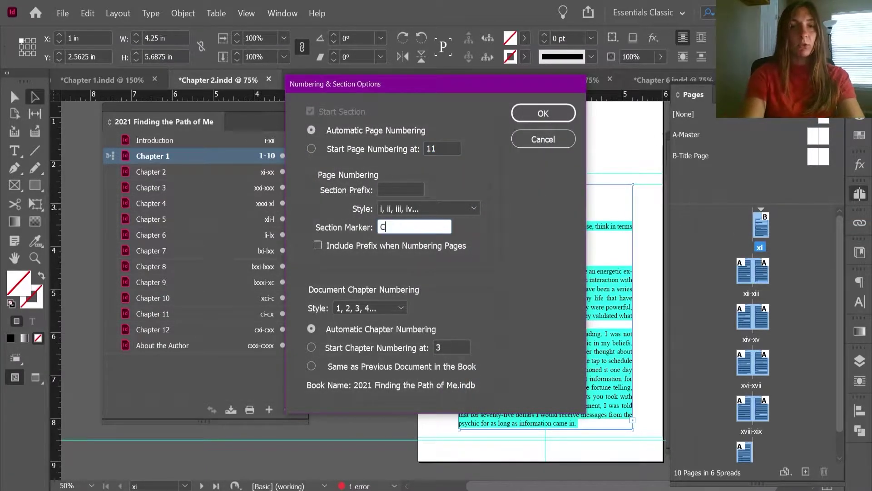
text(HAPTER 2)
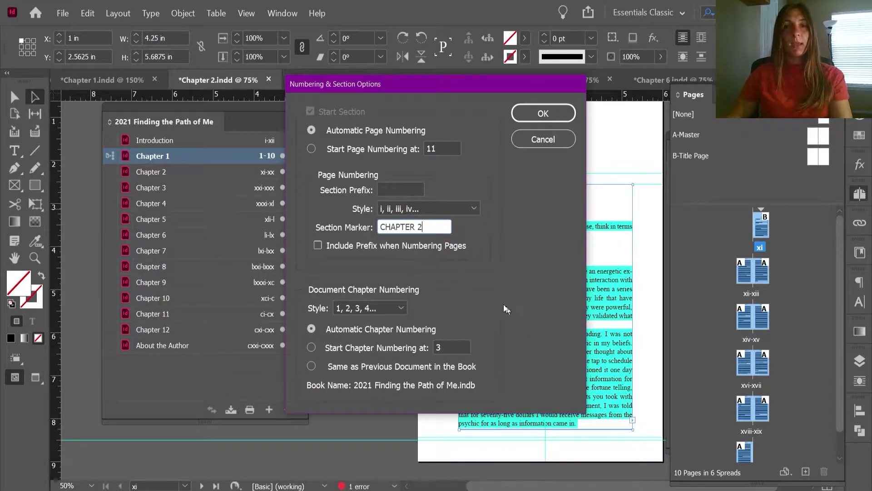
click(449, 205)
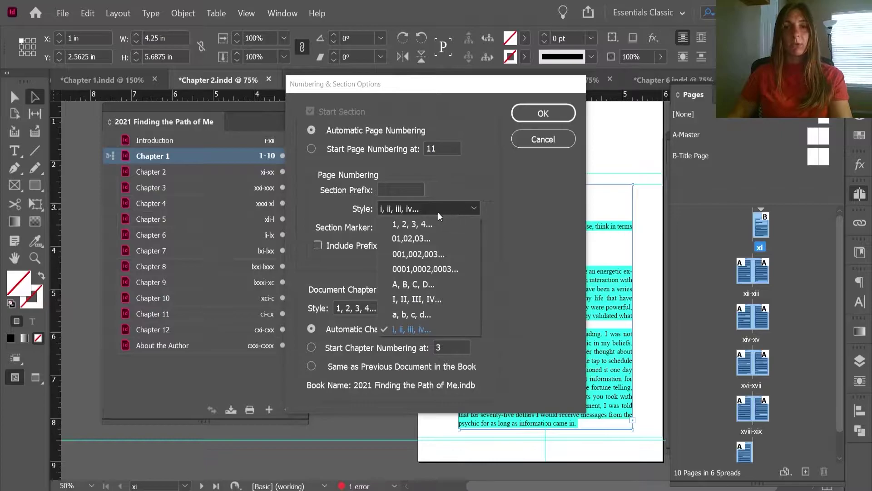
click(439, 212)
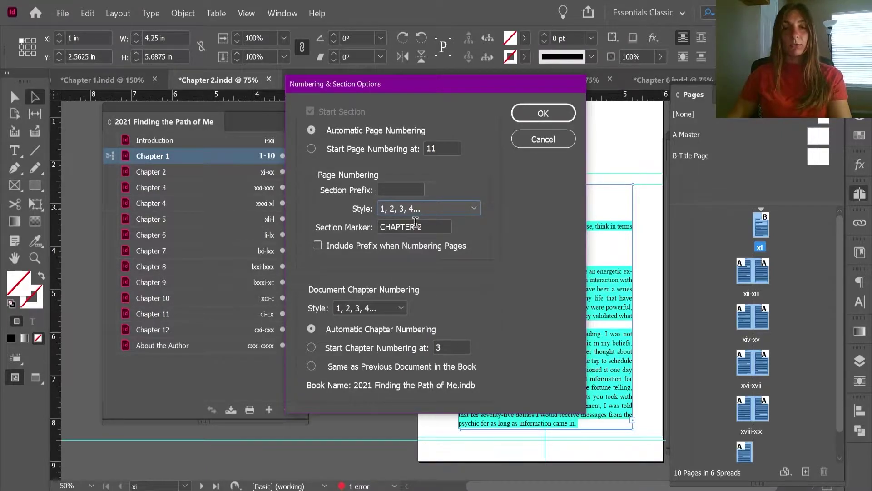
drag(415, 222, 362, 223)
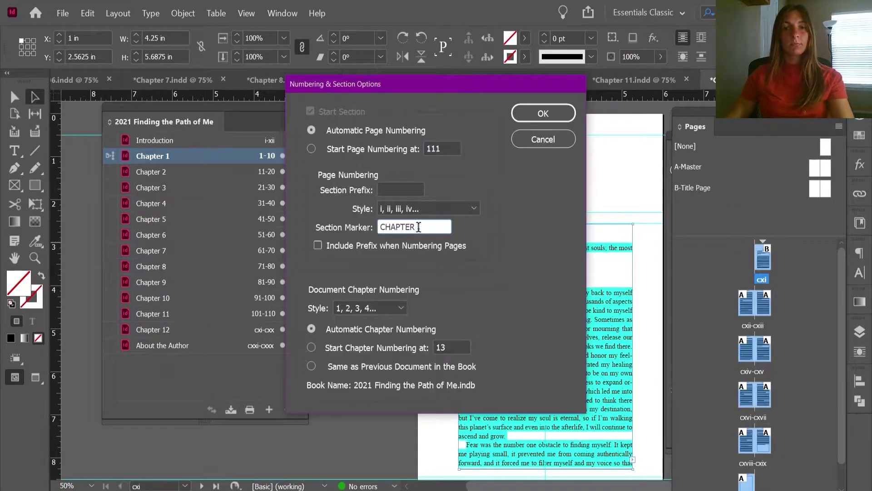
- Set the section markers to CHAPTER 12 in Chapter 12 and ABOUT THE AUTHOR in About the Author, both with 1, 2, 3, 4... page numbering
text(12)
click(541, 113)
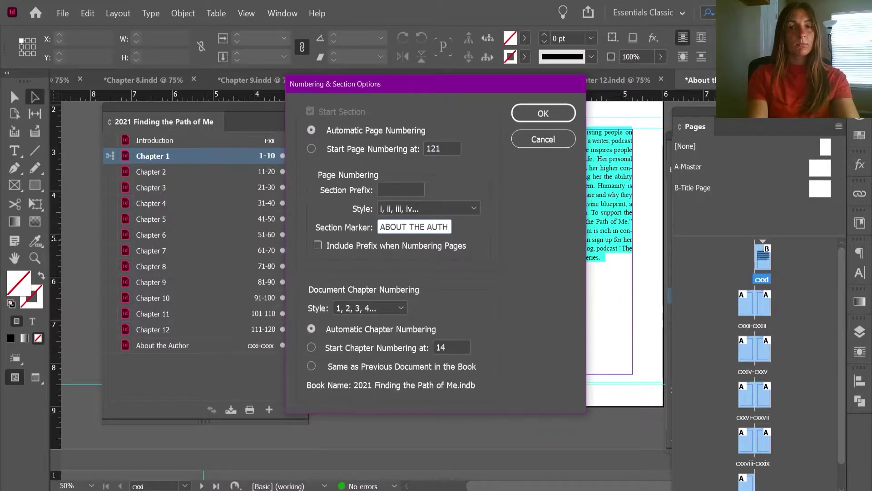
text(OR)
key(Return)
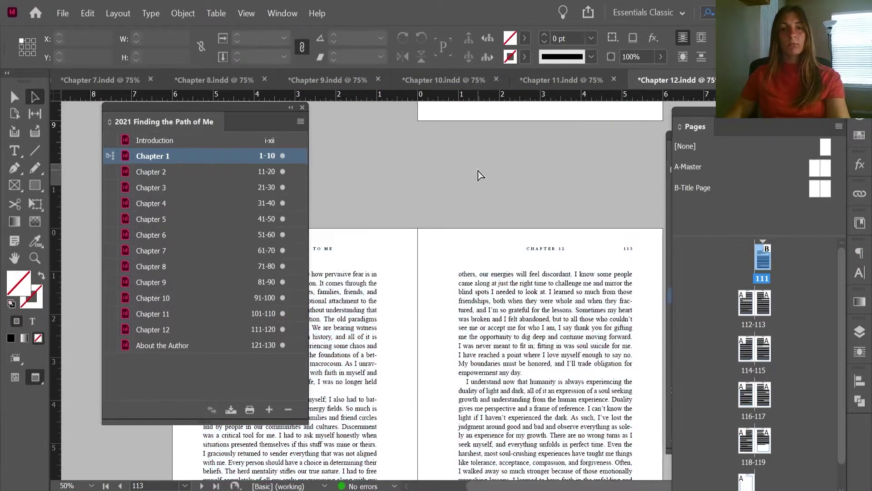
- Check the running header on page 113 of Chapter 12 up close
key(ctrl+1)
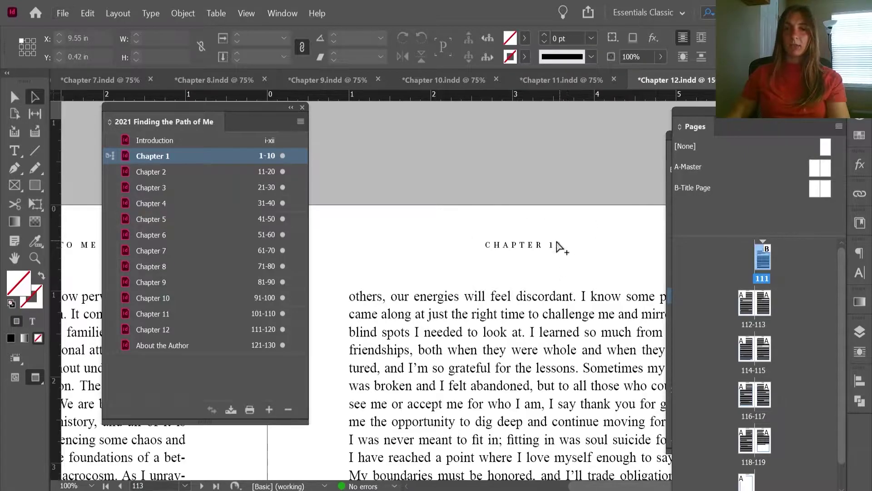
scroll(560, 246, up, 4)
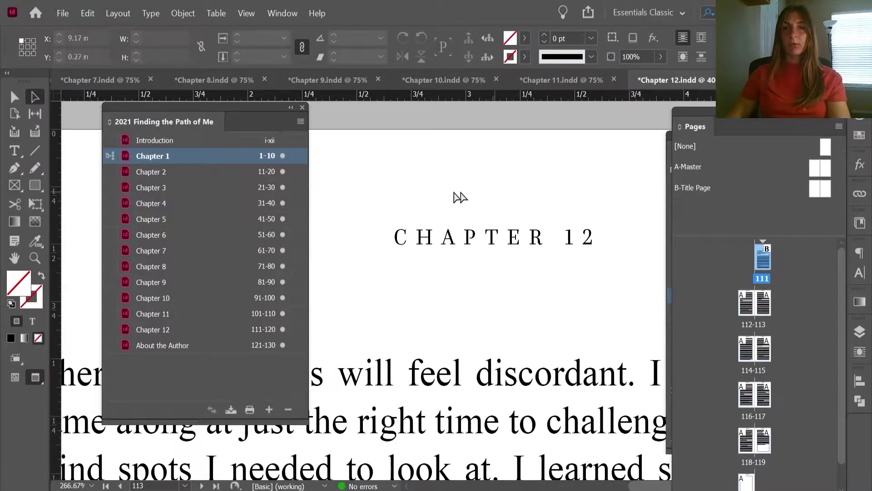
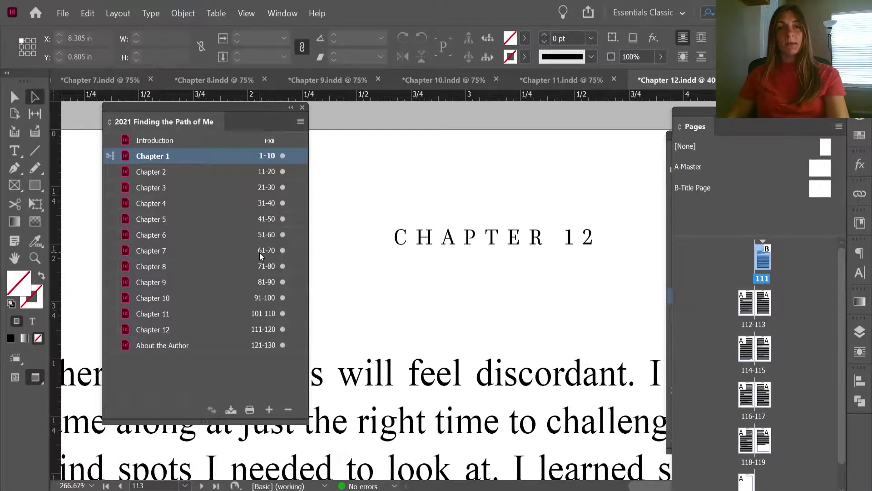
scroll(466, 241, down, 1)
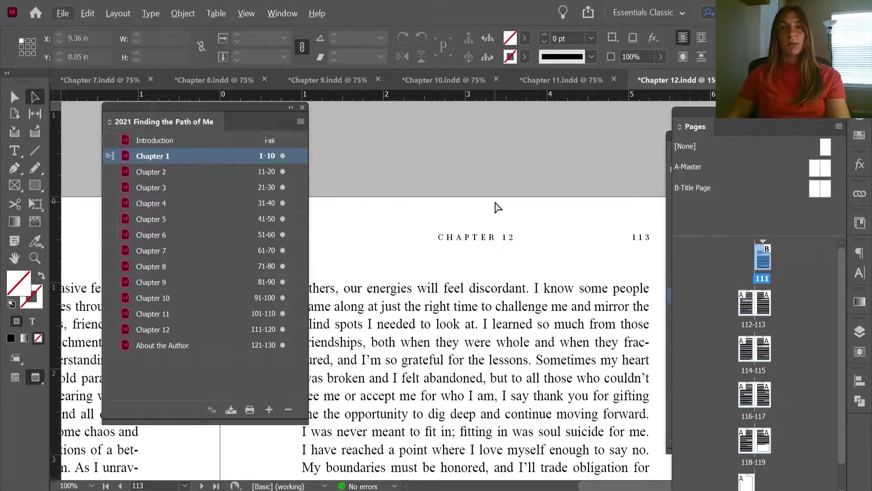
key(Escape)
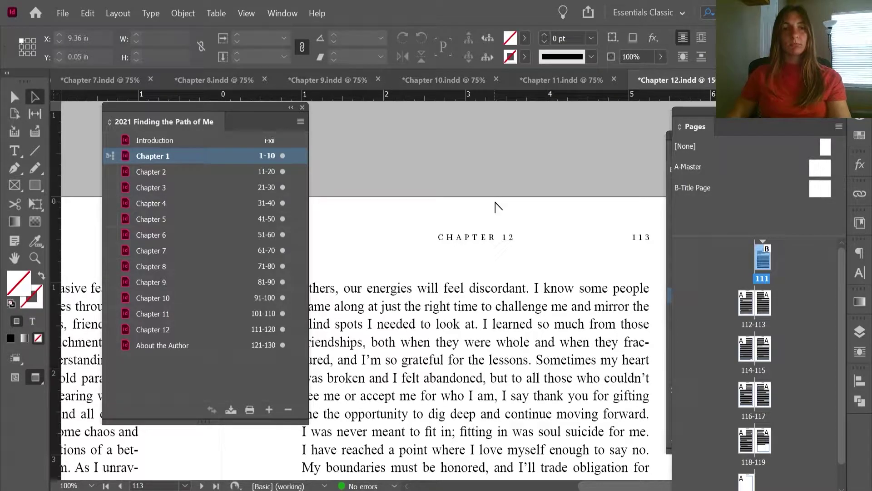
- Save all open chapter documents, and save the book with every document from Introduction to About the Author selected
key(ctrl+alt+shift+s)
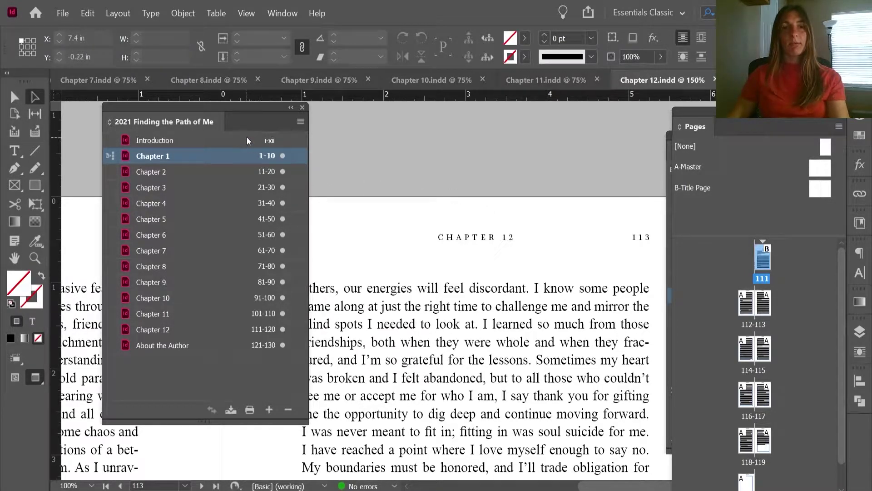
click(246, 140)
shift+click(204, 345)
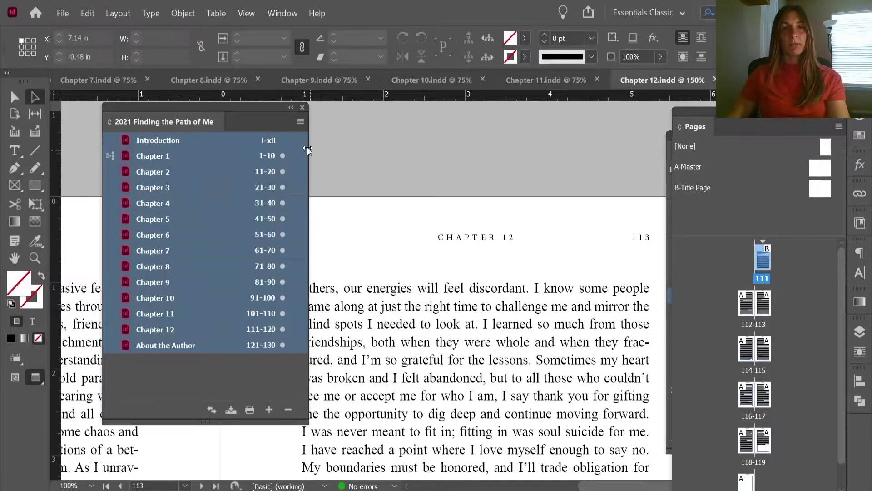
click(300, 122)
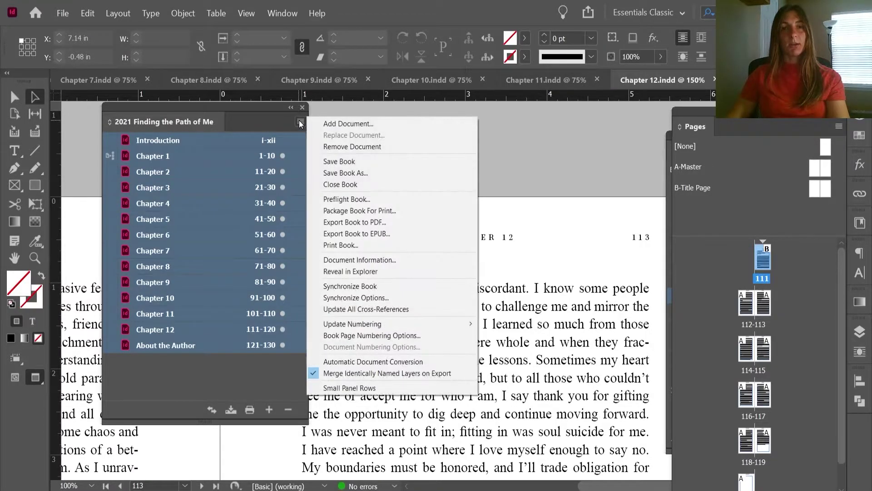
click(334, 163)
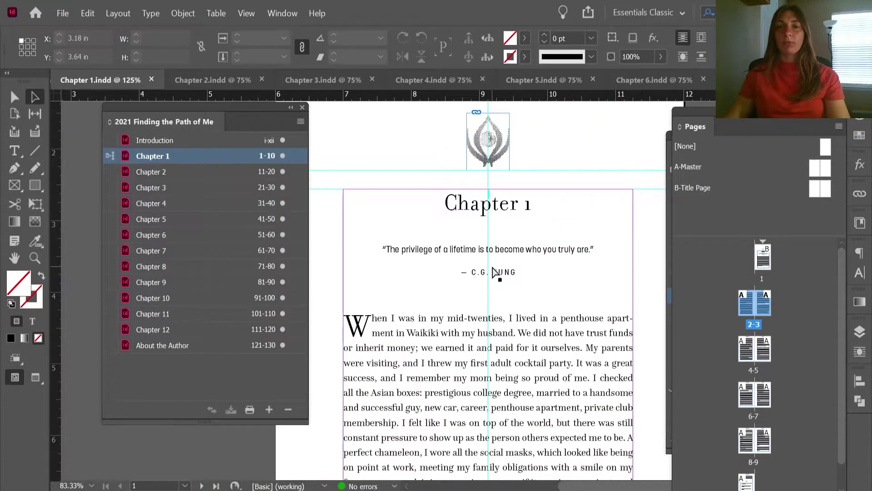
- Review Chapter 1's title page and the running header on its page 3
scroll(484, 272, down, 8)
scroll(469, 265, down, 6)
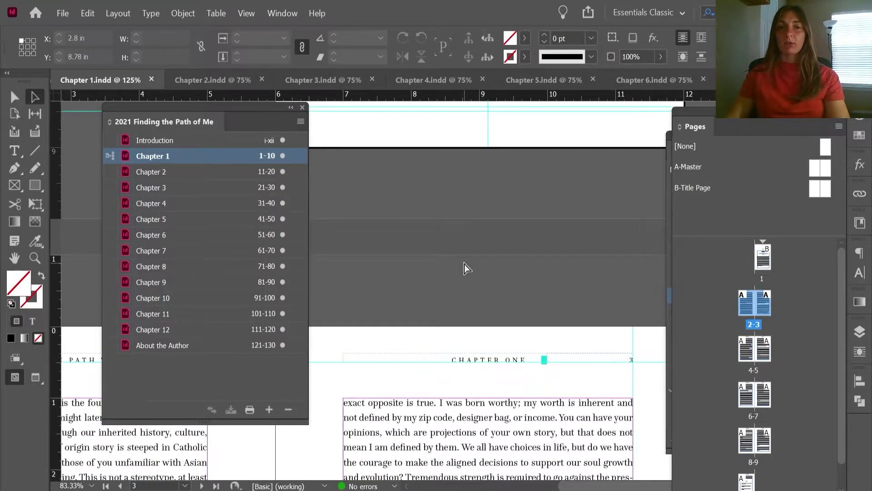
click(201, 176)
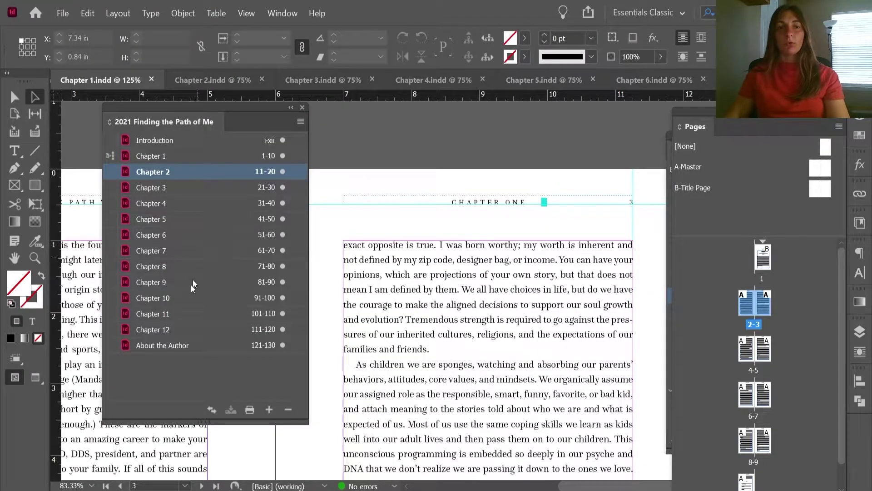
shift+click(175, 329)
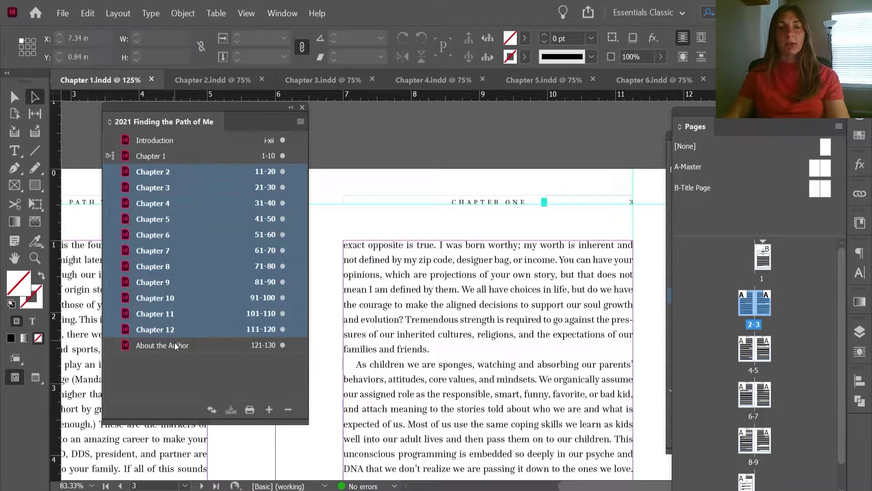
shift+click(176, 345)
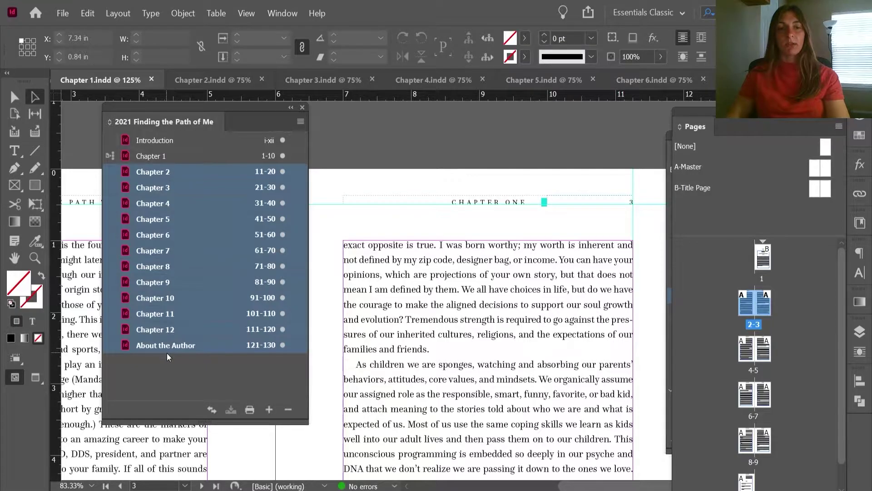
click(168, 355)
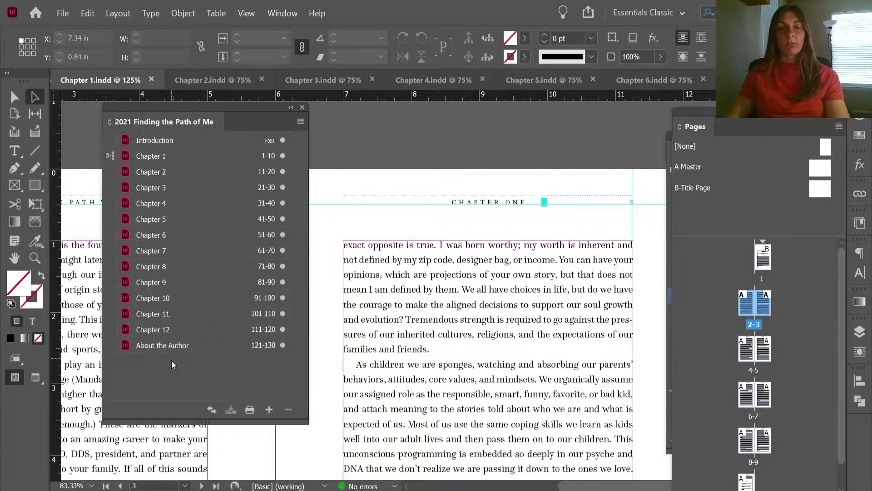
click(182, 175)
click(182, 188)
click(182, 203)
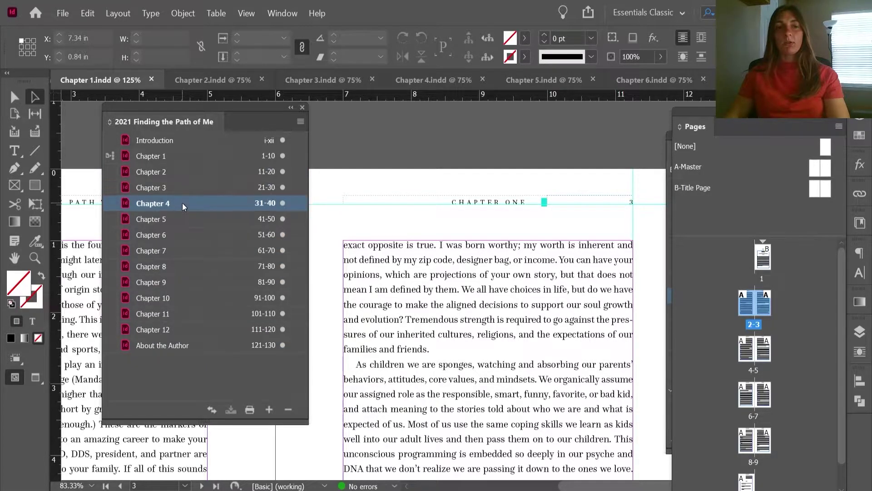
click(179, 221)
click(178, 235)
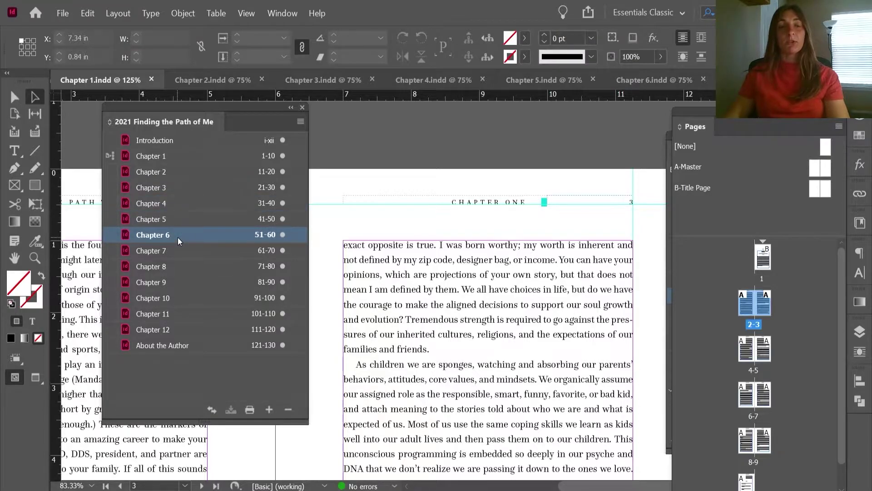
- Open Chapter 2 from the book and examine its running headers, body text and title page formatting
double_click(179, 172)
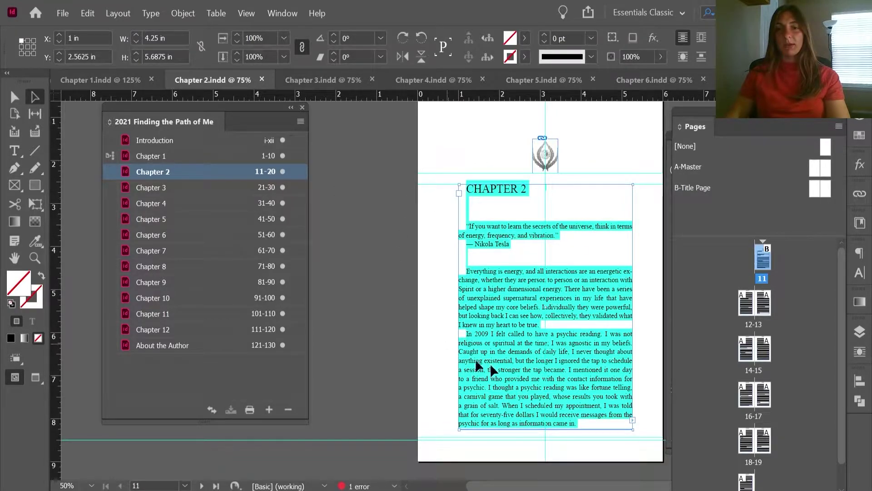
scroll(408, 286, down, 10)
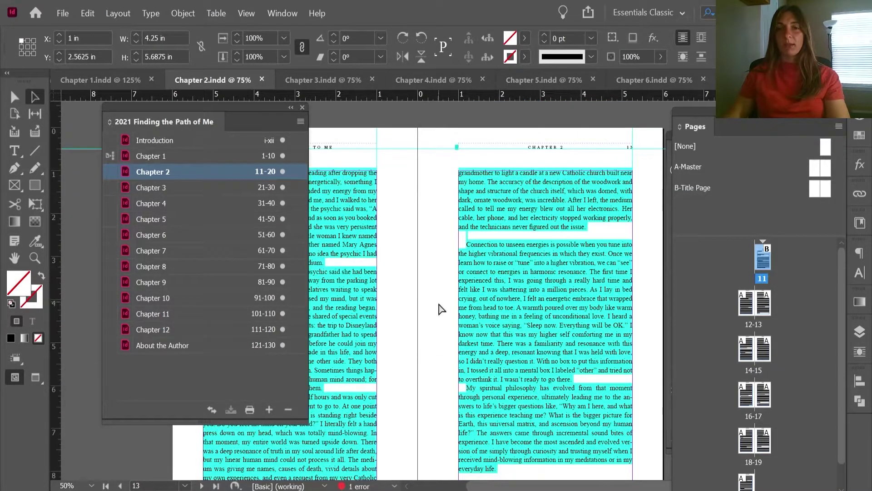
scroll(450, 296, down, 5)
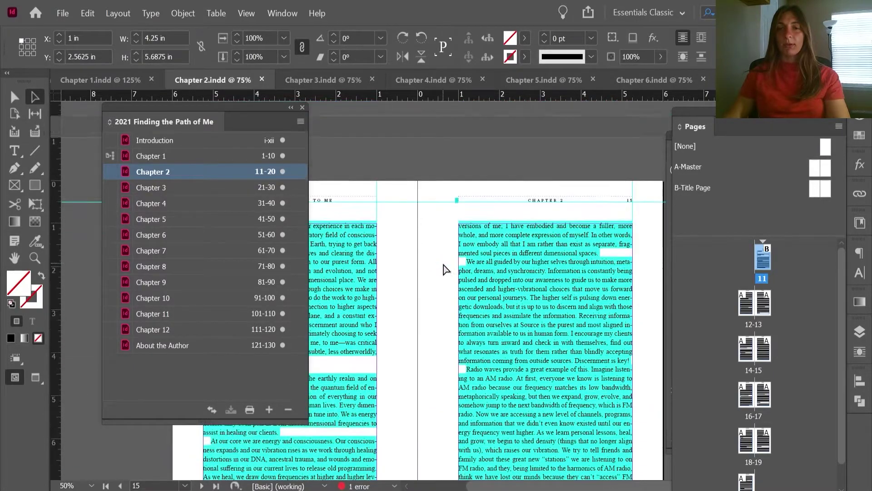
scroll(433, 260, up, 15)
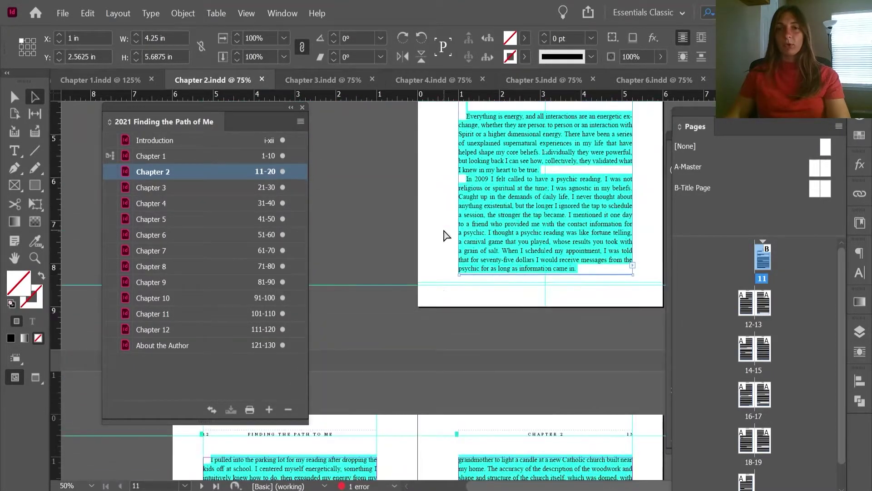
scroll(646, 300, up, 1)
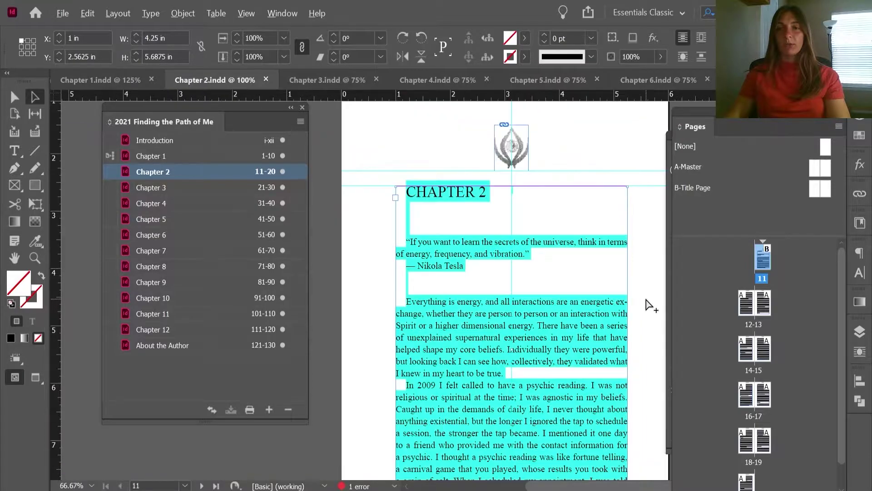
scroll(651, 306, down, 2)
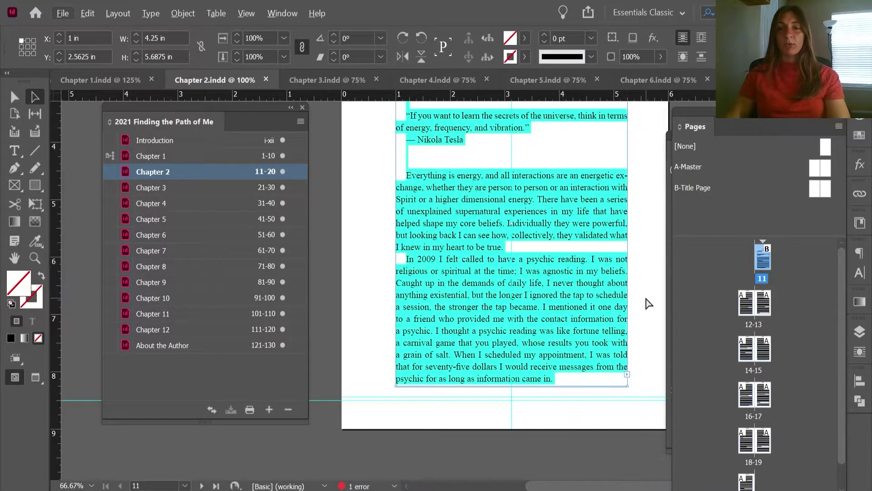
scroll(646, 299, down, 2)
scroll(636, 298, up, 2)
scroll(627, 296, up, 2)
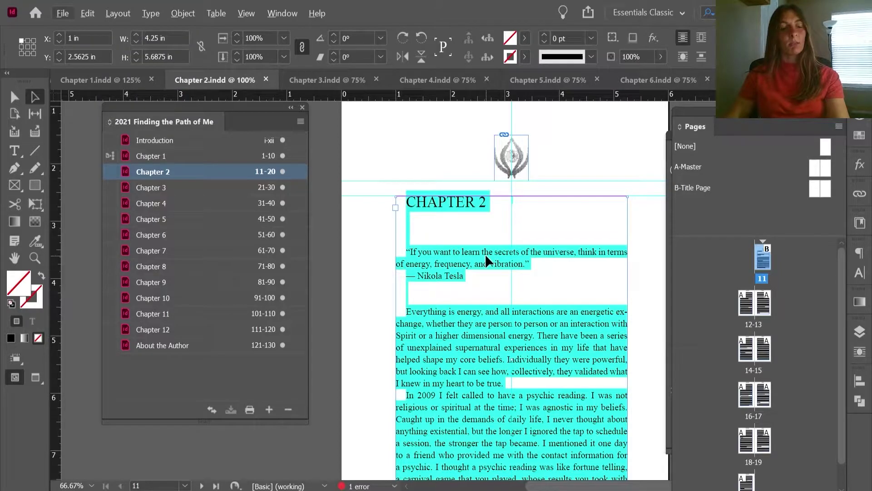
- Set up a GREP Find/Change with an empty search term and a find format of Italic font style
key(ctrl+f)
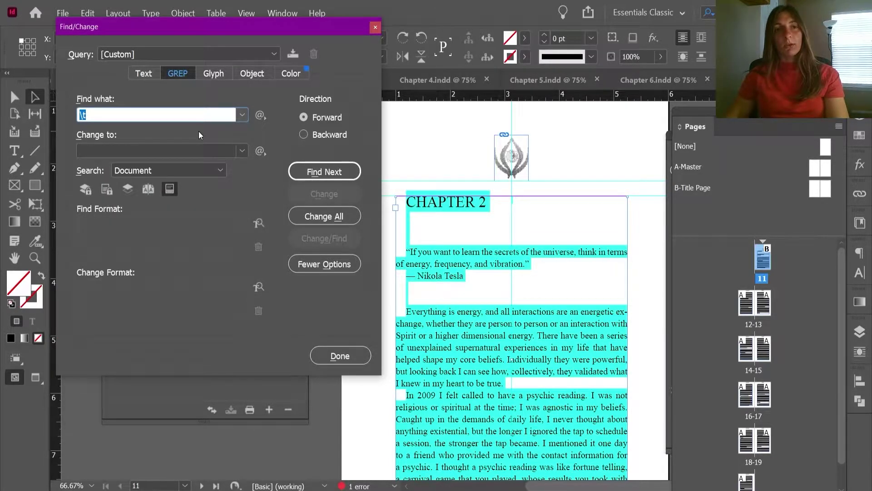
key(BackSpace)
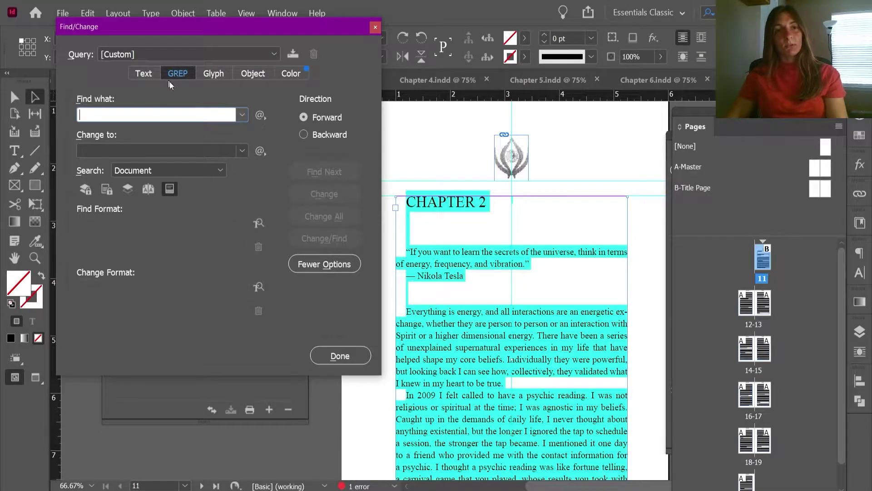
click(259, 223)
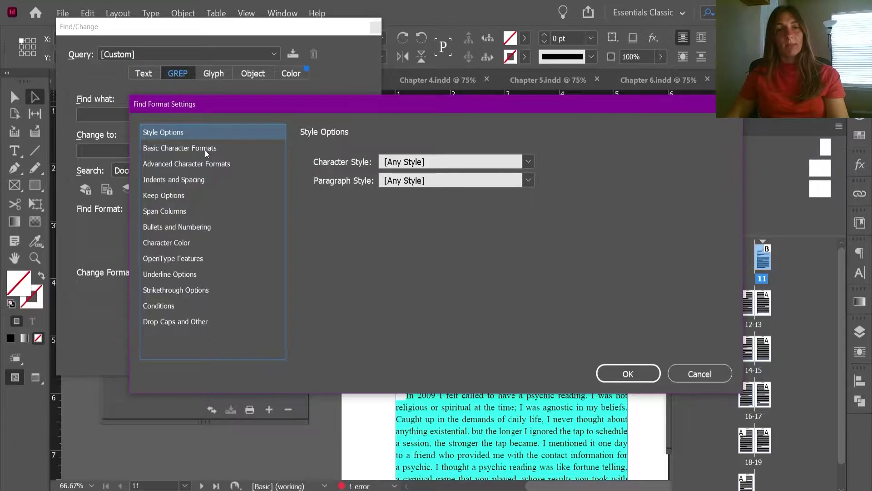
click(206, 150)
click(432, 173)
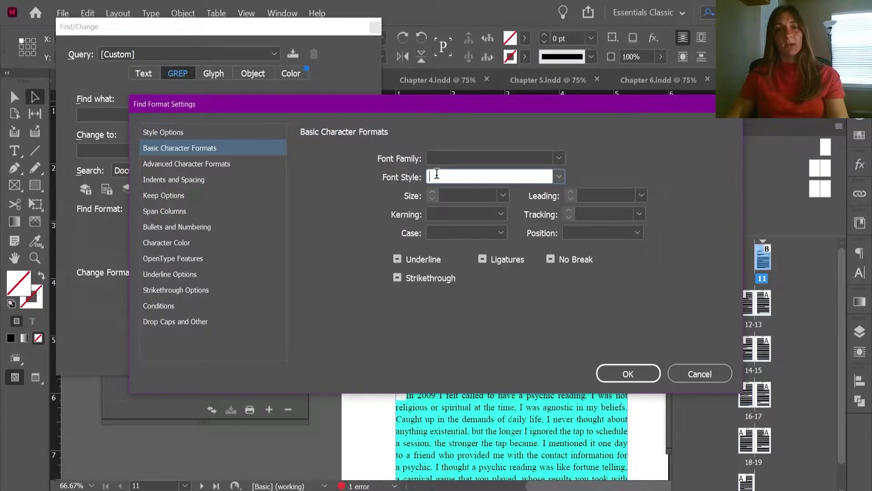
text(Italic)
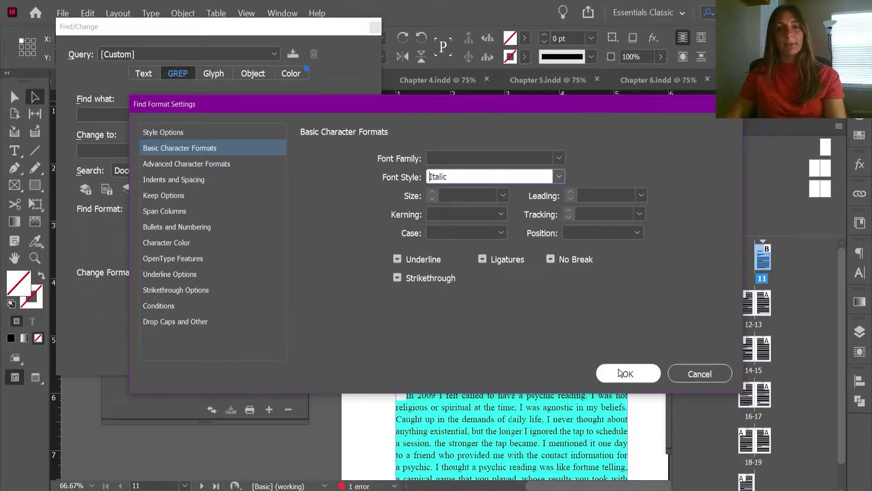
key(Return)
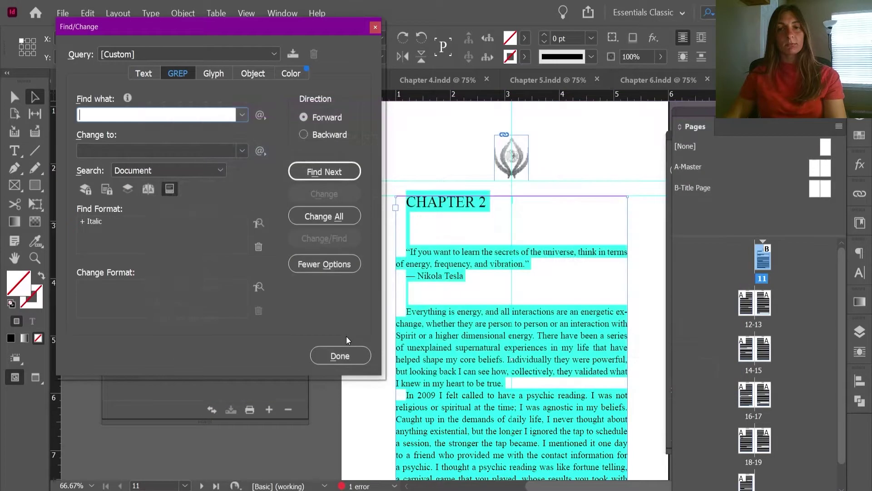
- Set the change format to the Italic character style
click(258, 287)
click(420, 163)
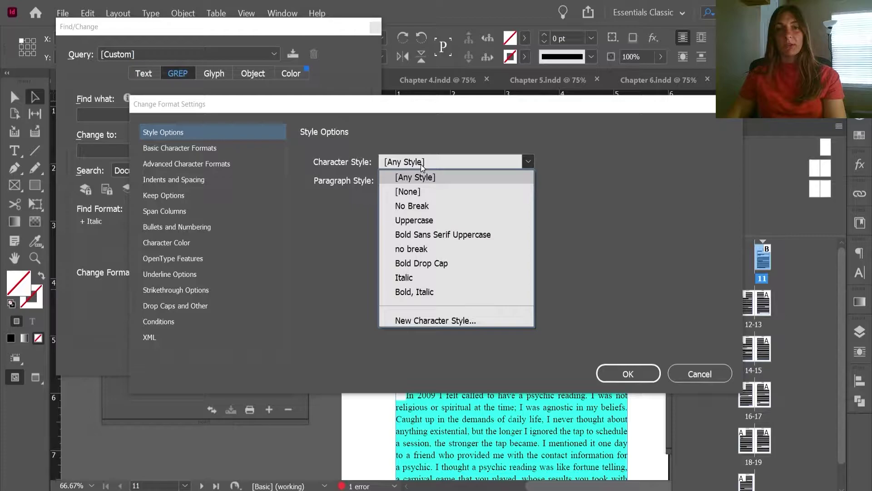
click(419, 275)
click(625, 373)
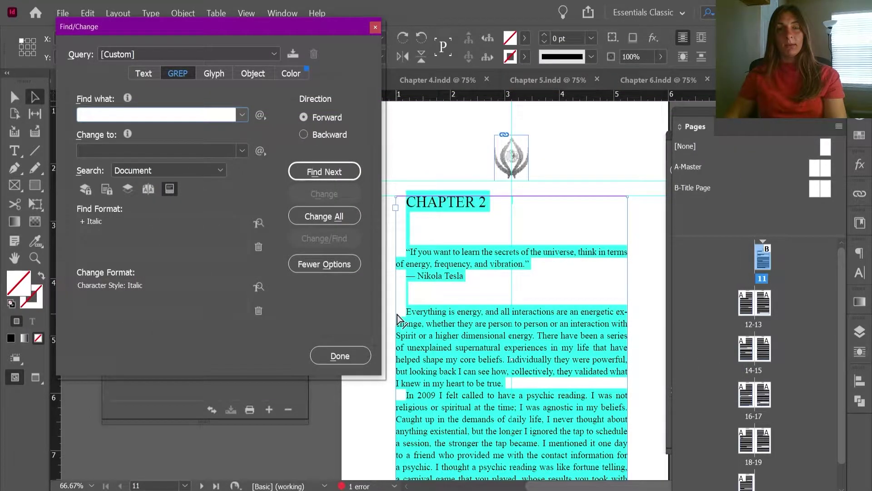
- Find the italic phrases in Chapter 2 one at a time and change each to the Italic character style
click(336, 178)
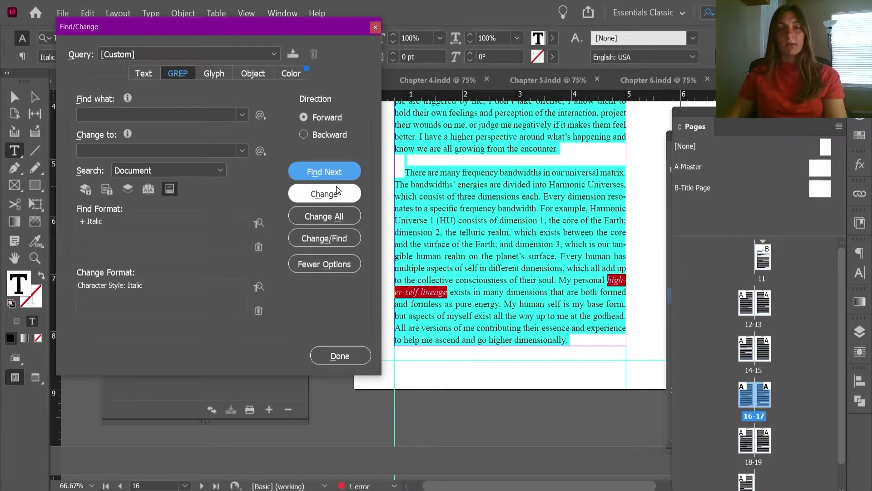
click(336, 191)
click(336, 172)
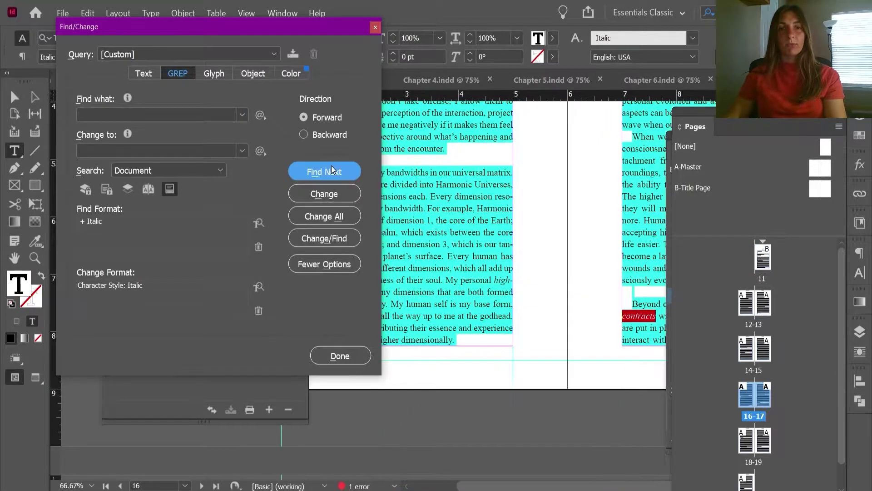
click(334, 192)
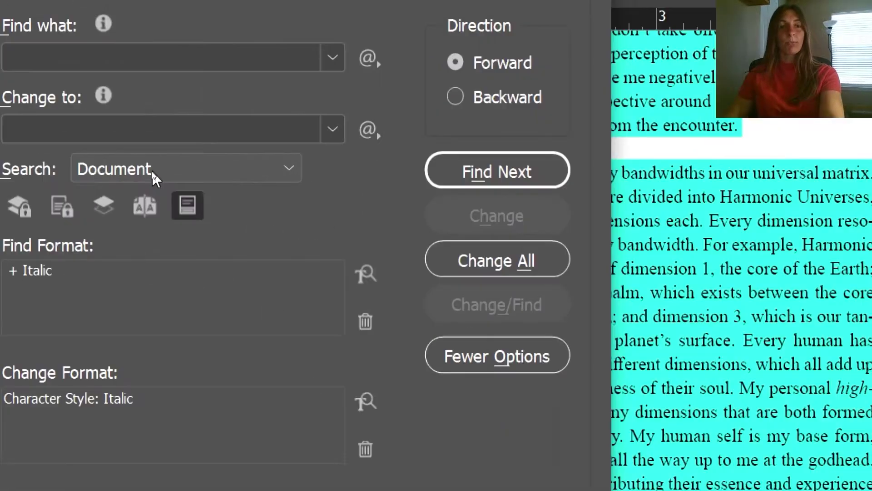
- Extend the search to All Documents, apply the Italic character style to every match, and close Find/Change
click(151, 170)
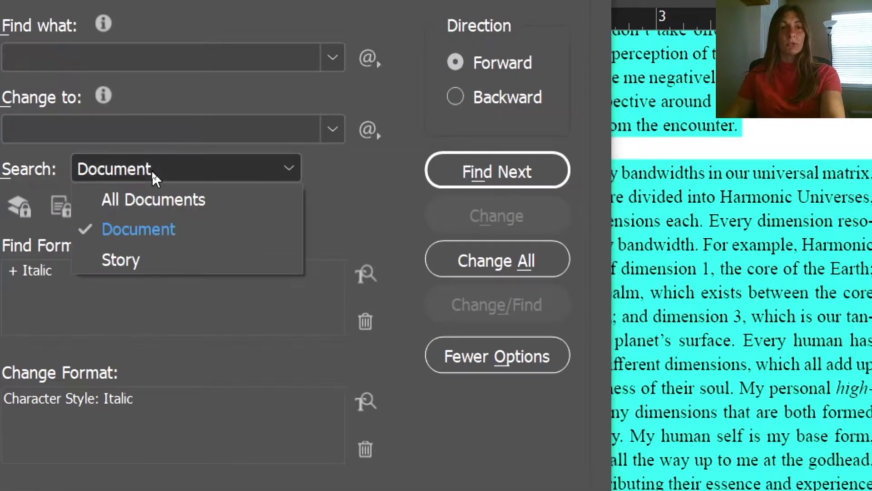
click(153, 201)
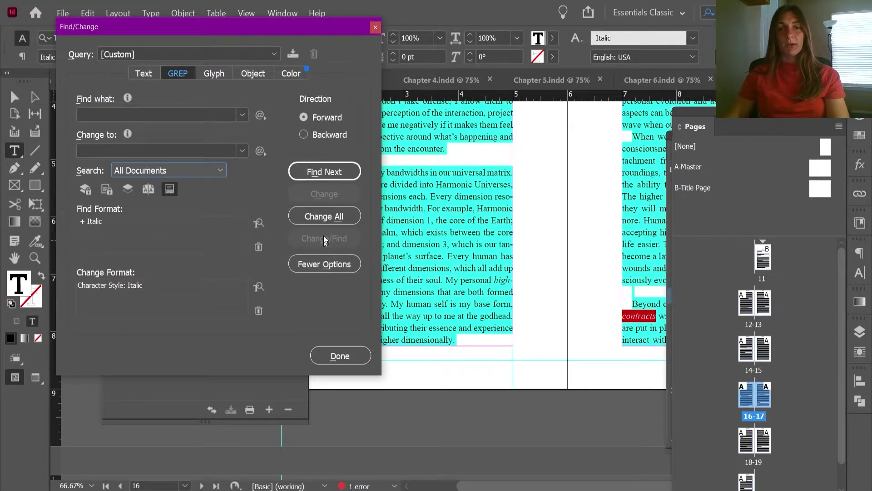
click(324, 217)
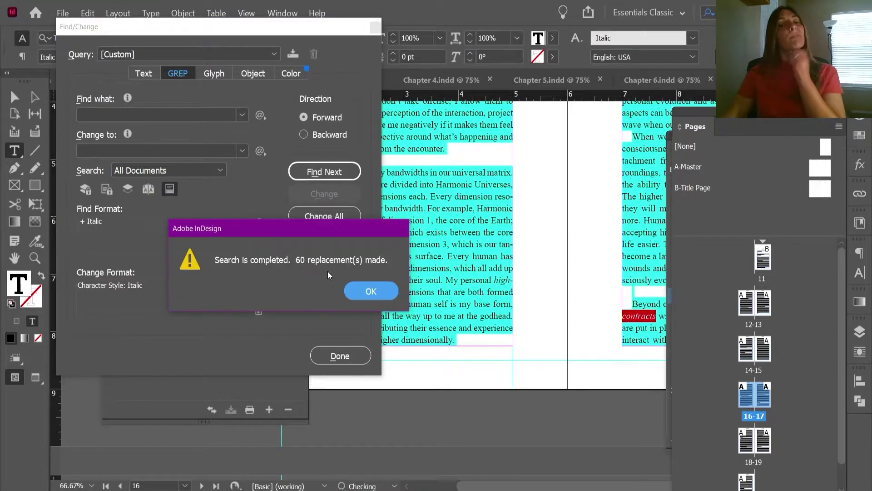
drag(373, 232, 422, 155)
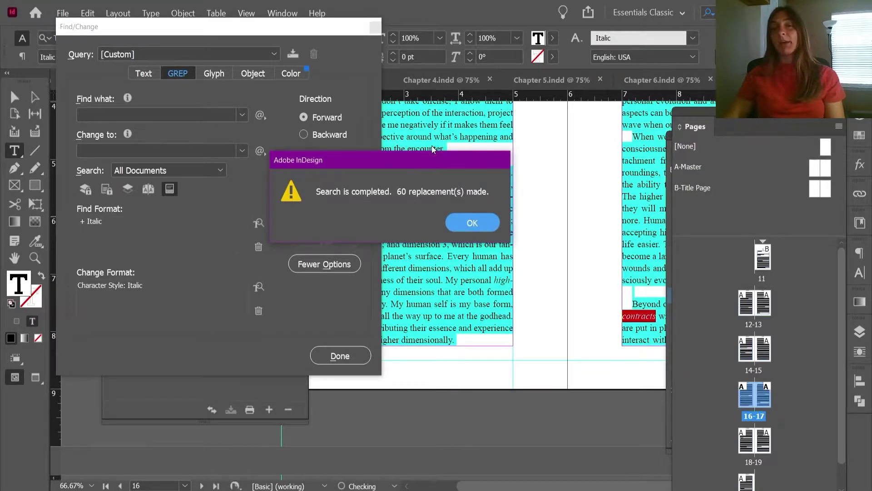
click(466, 222)
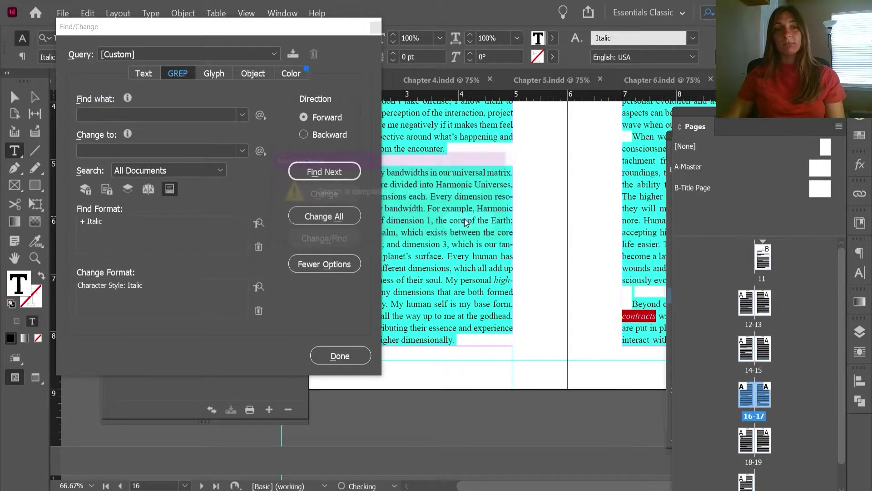
click(340, 355)
- Look over the pages of Chapter 4, Chapter 1 and Chapter 2 up to Chapter 2's title page
scroll(475, 271, down, 5)
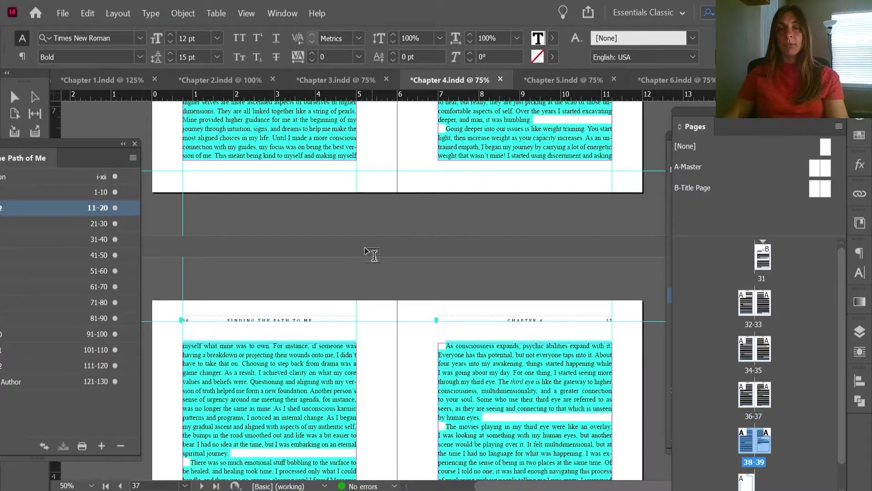
scroll(370, 253, up, 10)
click(102, 80)
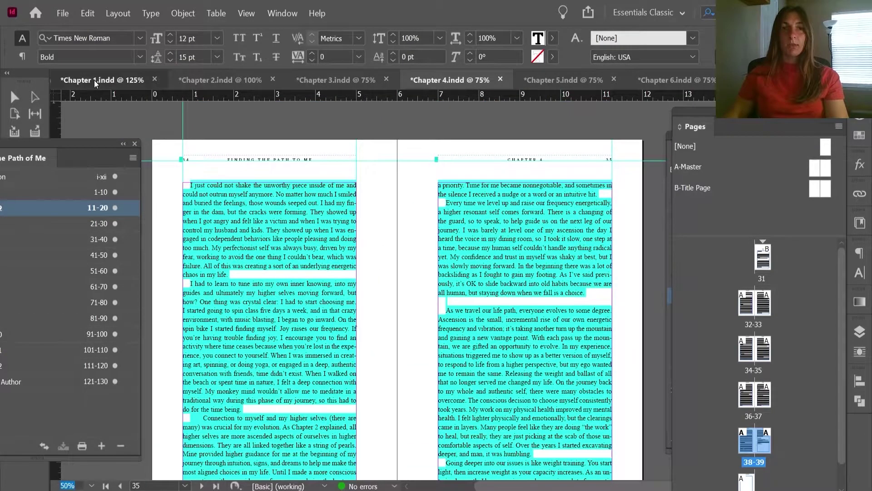
scroll(482, 318, up, 2)
scroll(492, 334, down, 5)
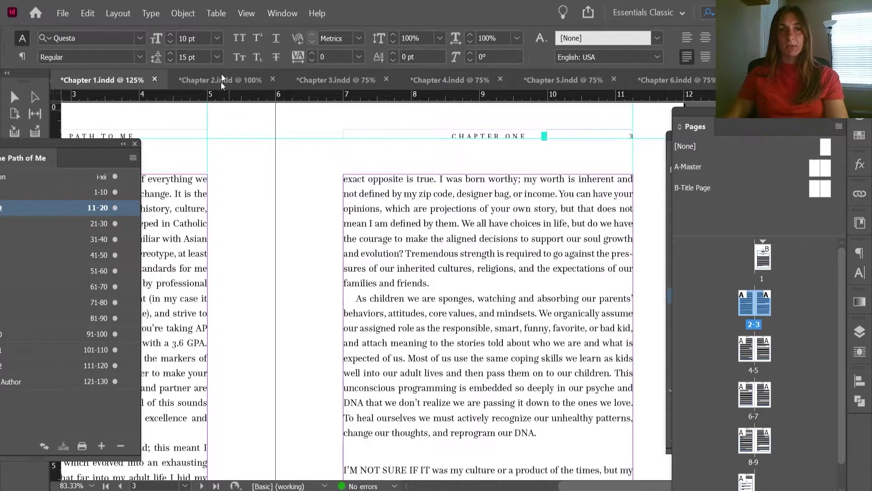
click(220, 80)
key(ctrl+minus)
key(ctrl+minus)
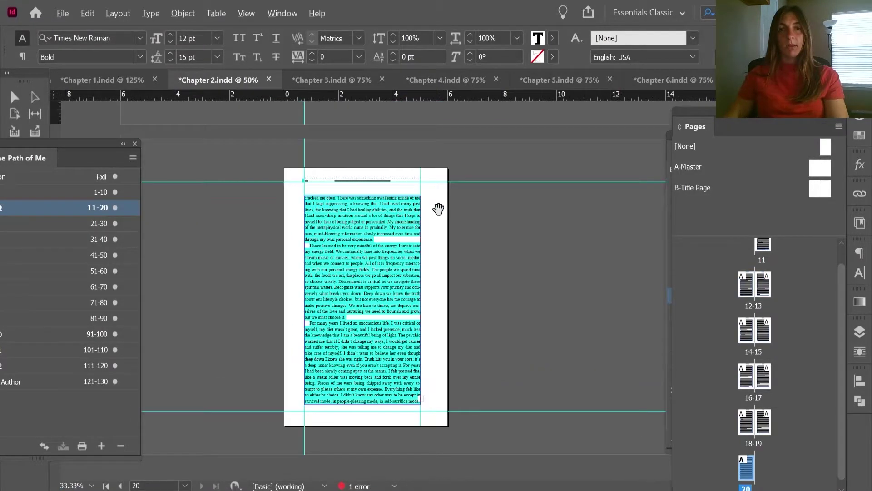
scroll(438, 210, up, 10)
scroll(556, 172, up, 8)
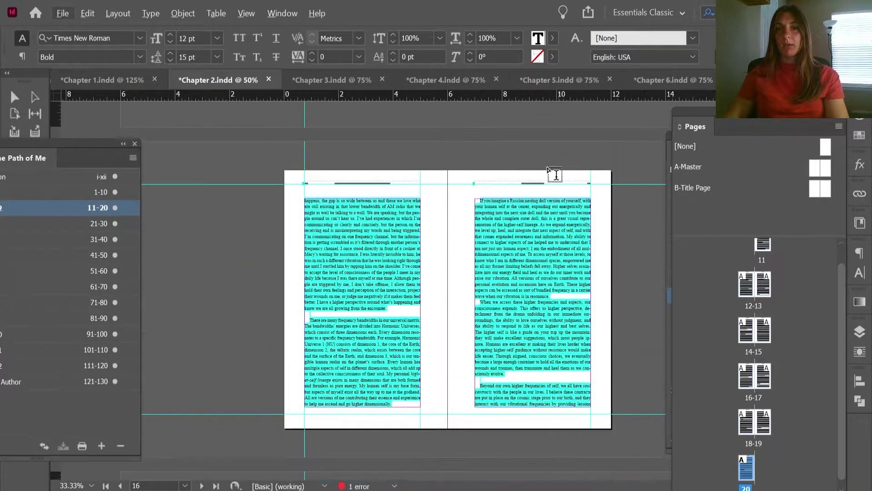
scroll(560, 170, up, 4)
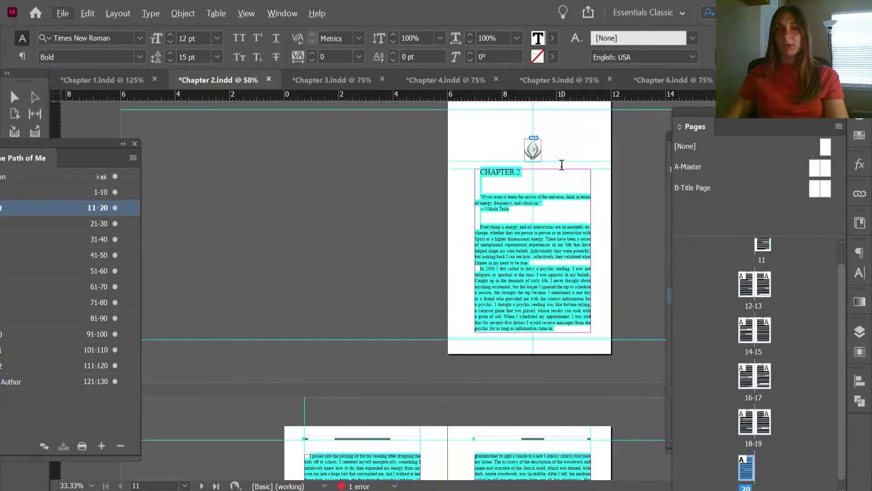
- Apply the Quote paragraph style to Chapter 2's opening quotation and Quote Author to the attribution line below it
key(ctrl+equal)
key(ctrl+equal)
key(ctrl+equal)
scroll(545, 348, down, 5)
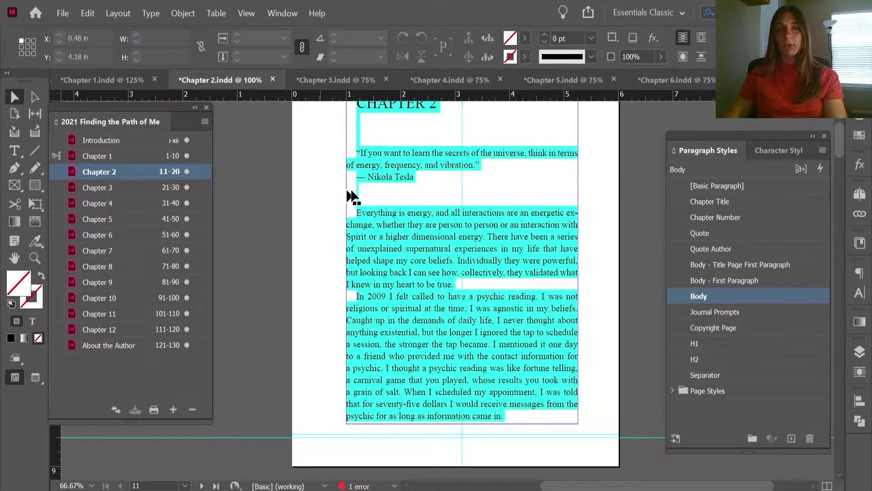
double_click(374, 172)
drag(353, 150, 499, 160)
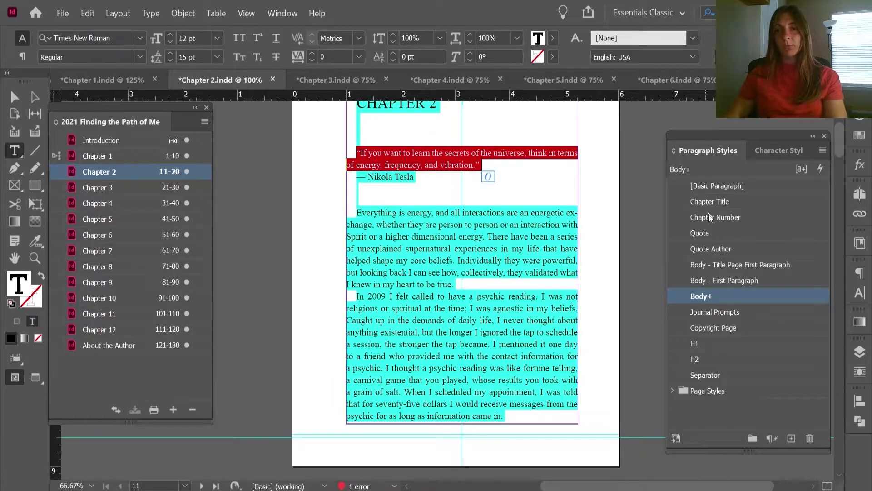
click(709, 234)
drag(354, 189, 416, 190)
click(716, 247)
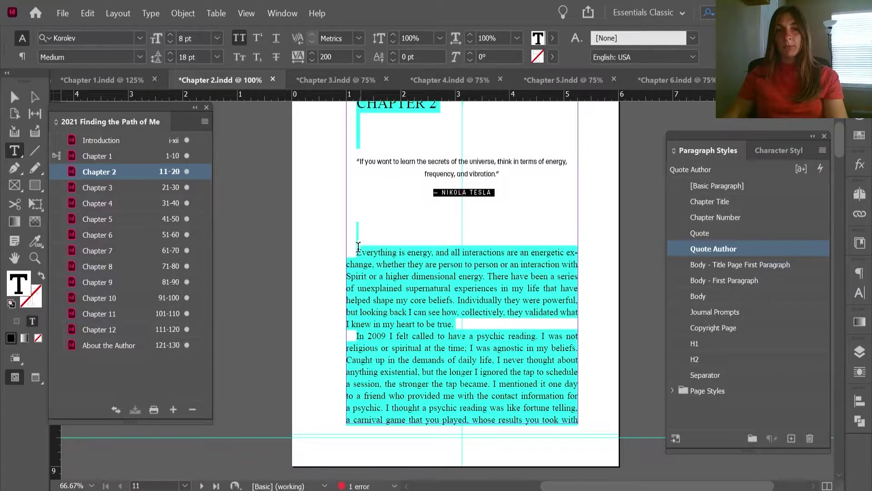
- Apply the Body - Title Page First Paragraph style to Chapter 2's opening paragraph, "Everything is energy"
drag(359, 246, 454, 324)
click(698, 296)
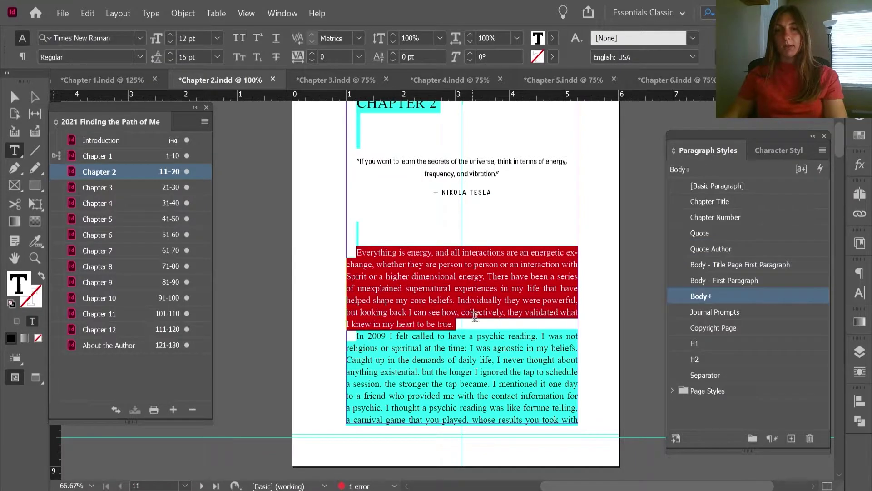
click(739, 266)
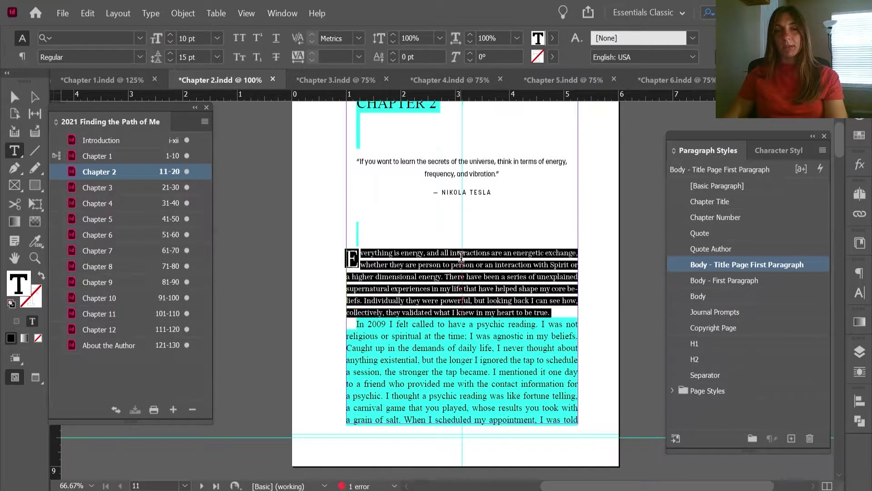
- Apply the Body - First Paragraph style to the page 13 paragraph starting "Connection to unseen energies"
key(ctrl+minus)
scroll(461, 257, down, 5)
drag(613, 330, 632, 204)
click(632, 204)
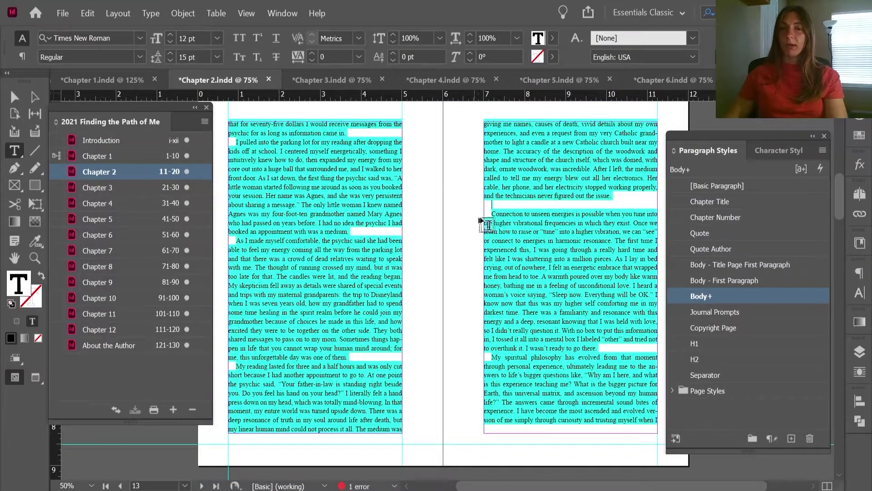
drag(493, 212, 597, 348)
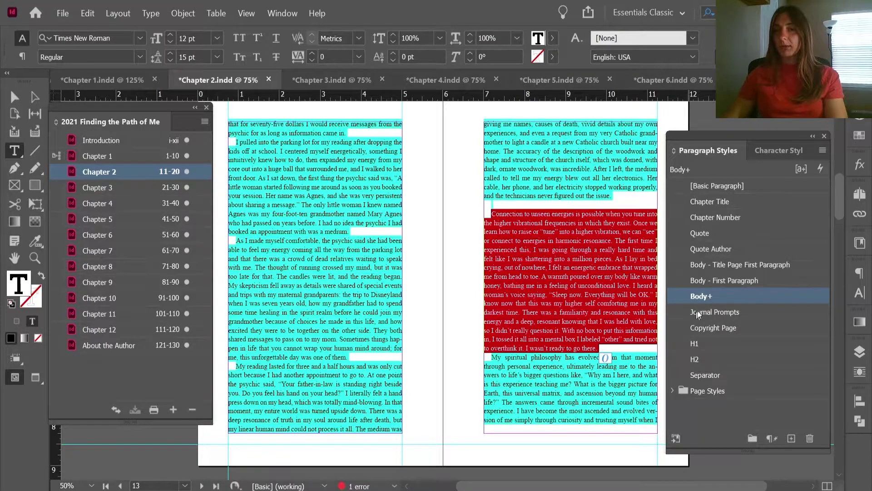
click(719, 280)
- Add a page after page 20 of Chapter 2 and flow the overset text into the frame on page 21
scroll(495, 301, down, 8)
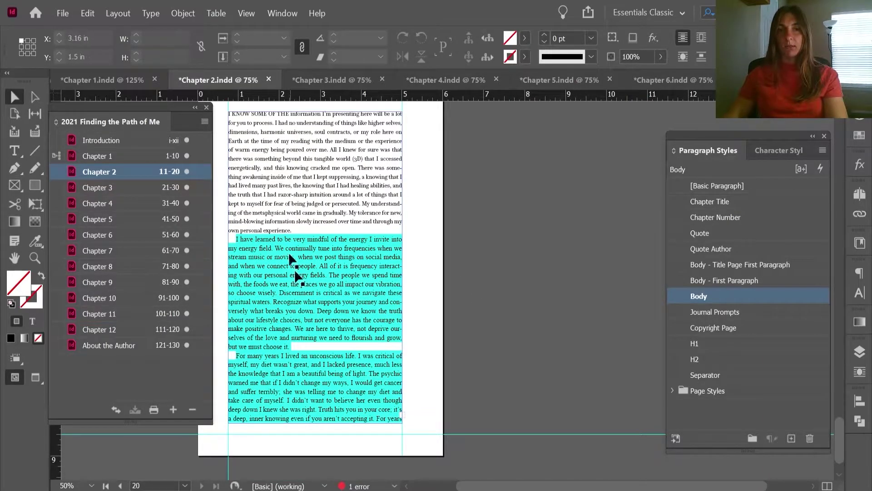
click(384, 305)
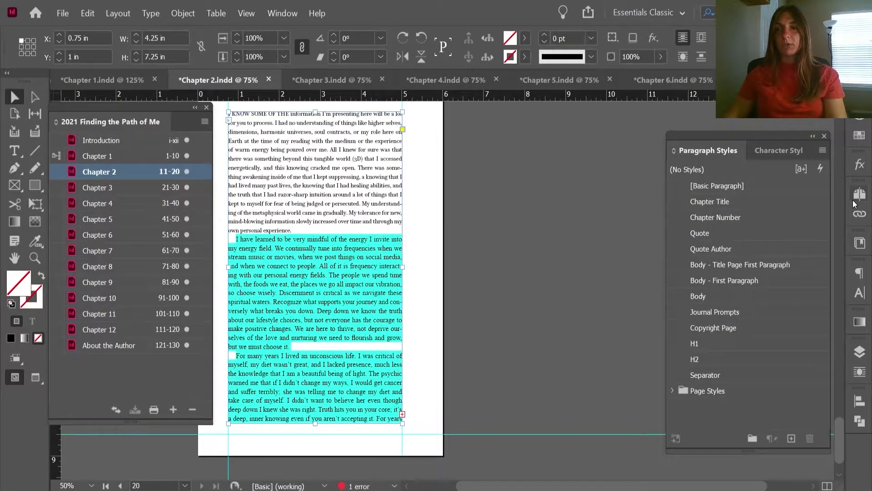
click(856, 198)
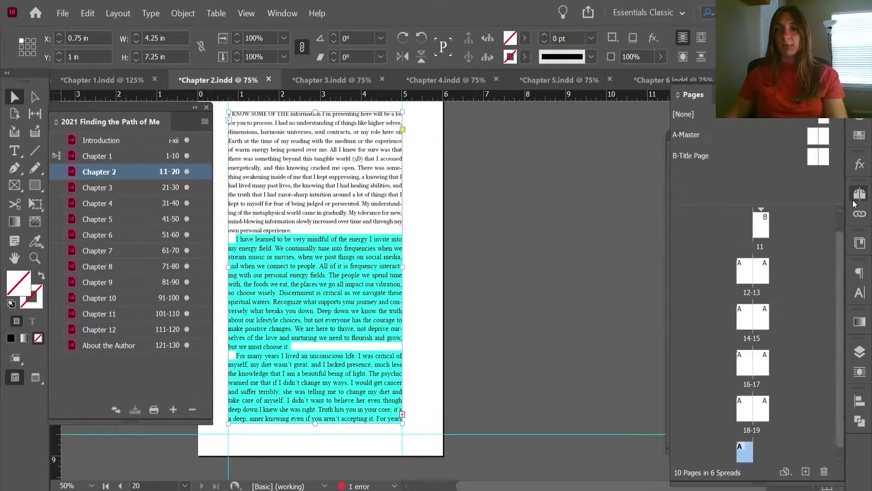
click(813, 471)
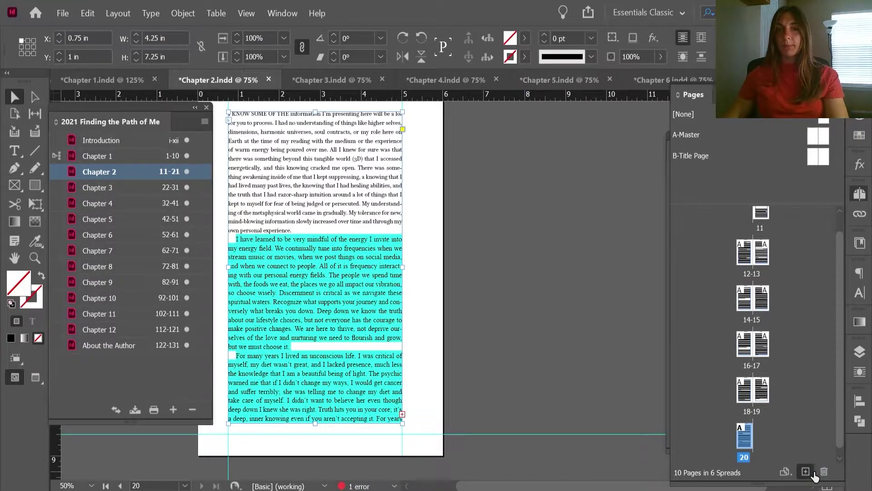
click(402, 414)
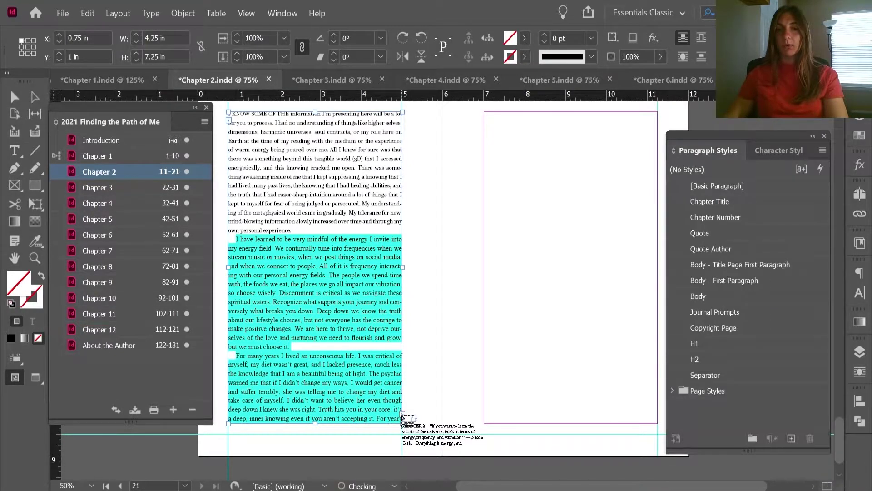
scroll(493, 364, up, 3)
click(488, 269)
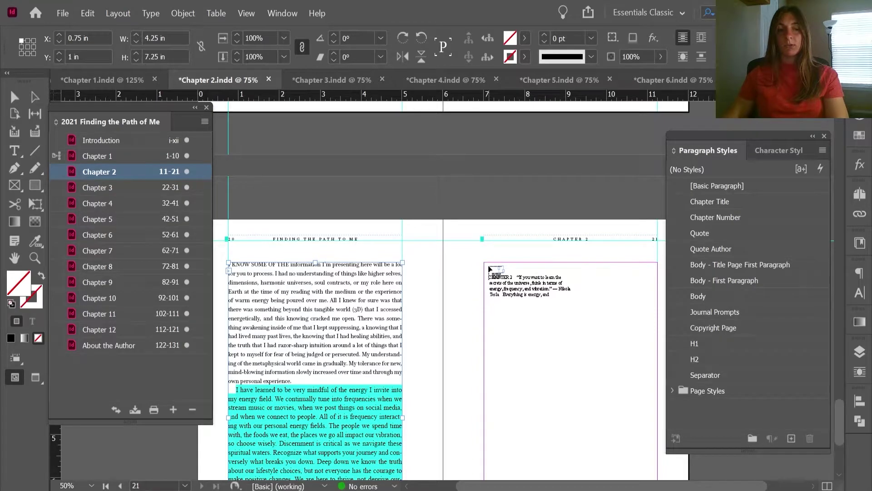
- Place Chapter 2's remaining overset text on page 21, starting at the page's upper inner margin corner
drag(489, 269, 483, 265)
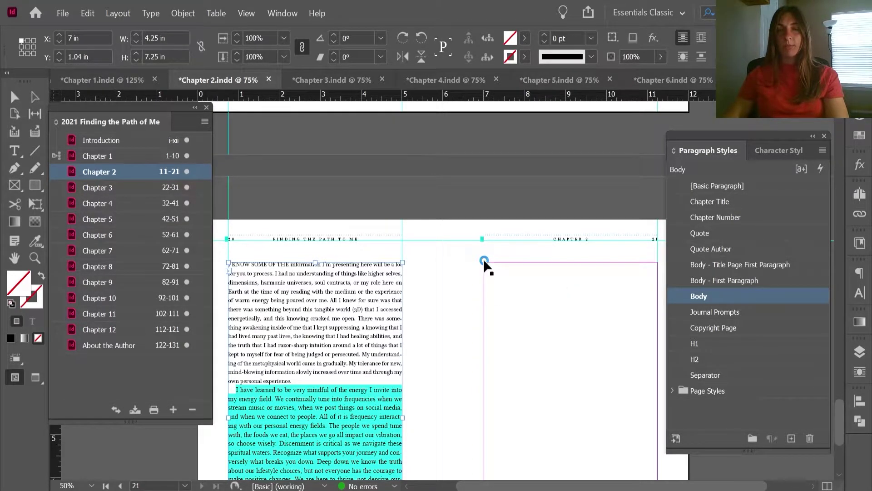
scroll(484, 258, down, 3)
double_click(497, 281)
scroll(497, 280, up, 3)
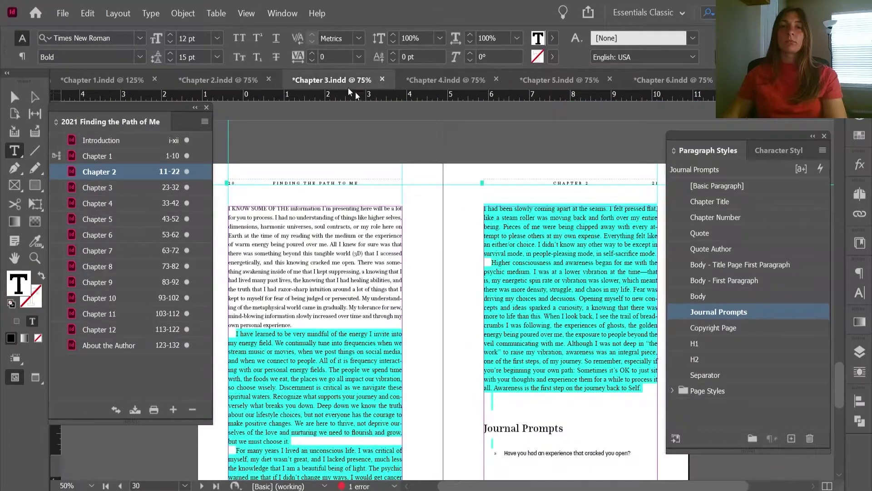
- Go to Chapter 3's opening page and select text in the first paragraph, starting at "Every year I sent out a photo holiday card"
scroll(377, 229, up, 5)
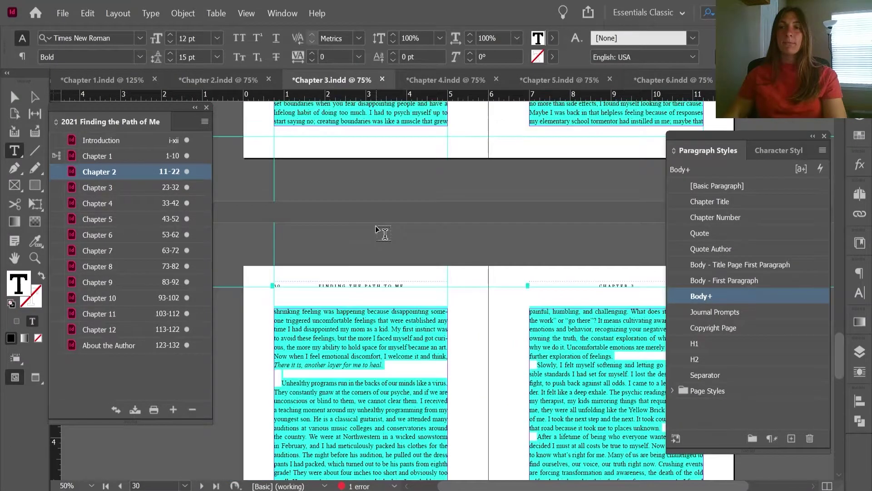
drag(838, 345, 849, 127)
scroll(591, 295, down, 4)
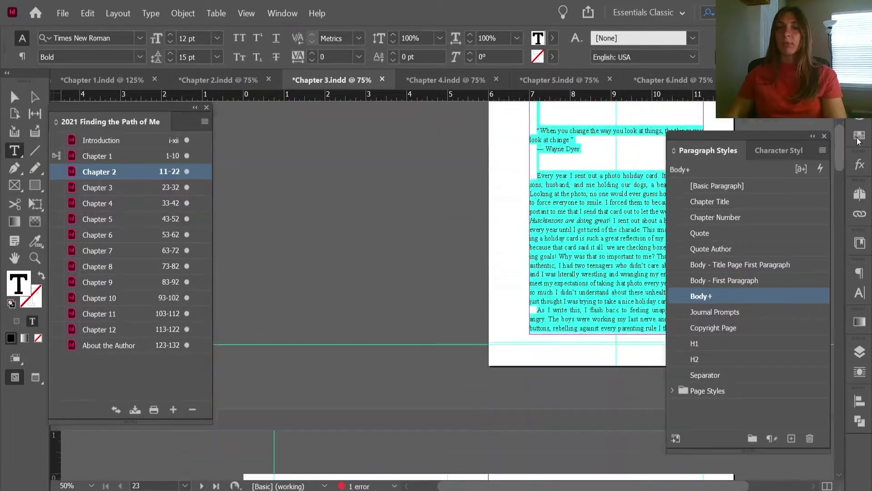
drag(536, 177, 605, 285)
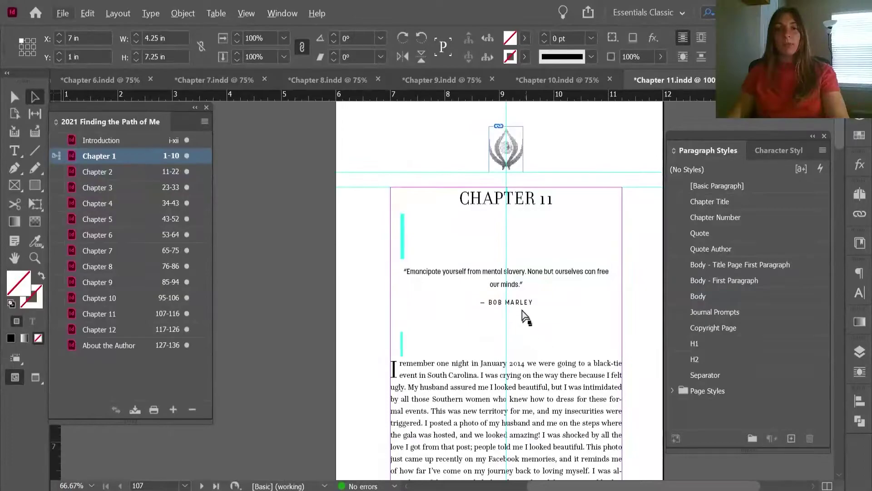
- Delete the blank paragraph above "WE SET THE BAR HIGH" on page 109 of Chapter 11 and deselect the text
scroll(525, 317, down, 2)
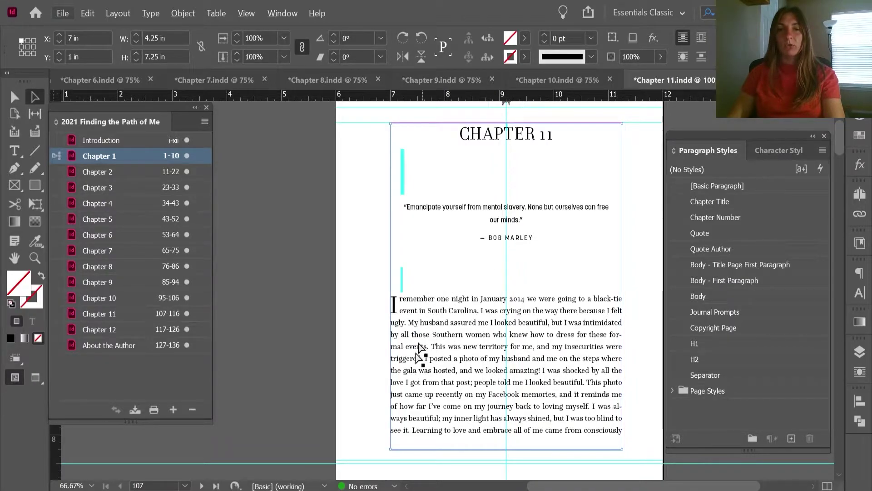
scroll(499, 359, down, 6)
scroll(501, 359, down, 14)
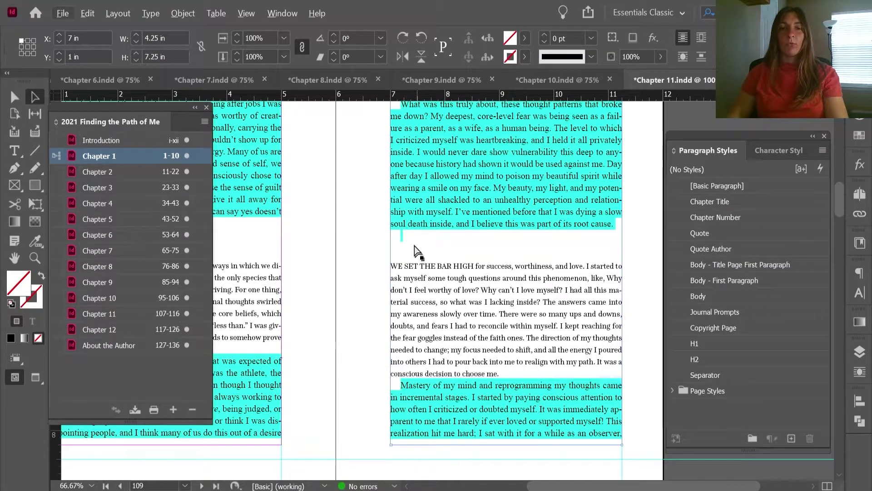
double_click(407, 247)
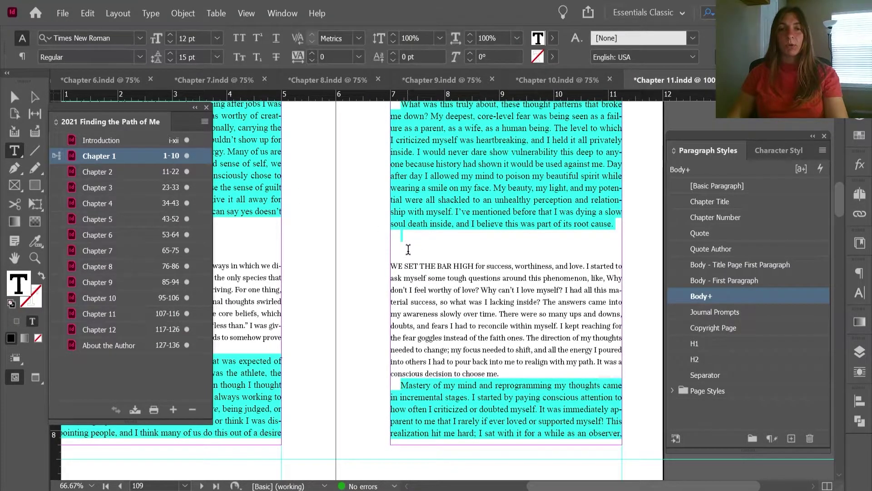
key(BackSpace)
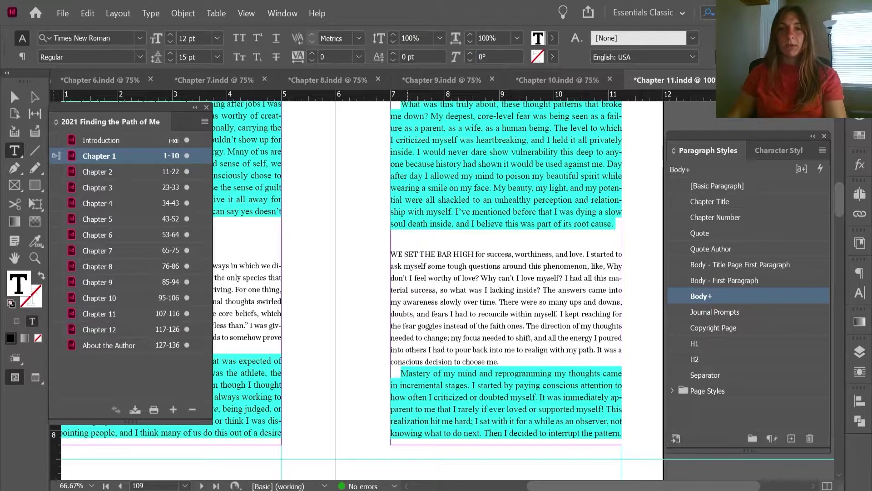
click(35, 96)
click(338, 177)
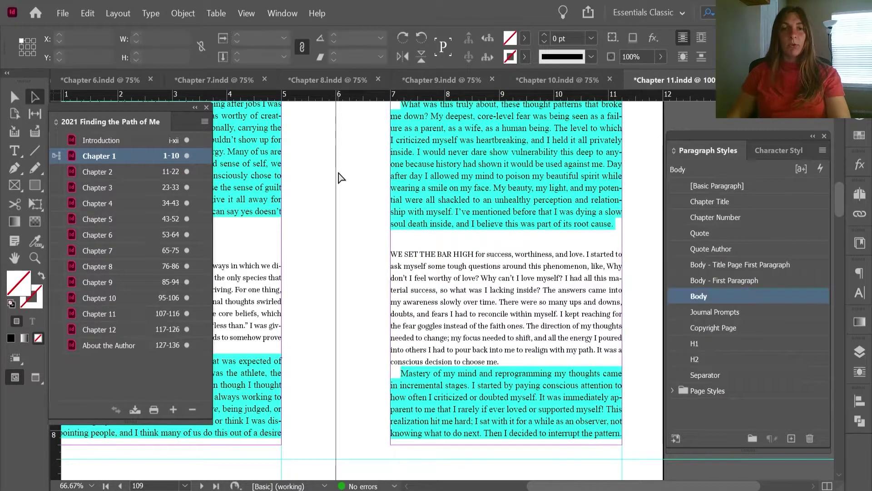
- Replace every double paragraph return with a single one across All Documents, using the GREP query ~b~b changed to ~b
key(ctrl+f)
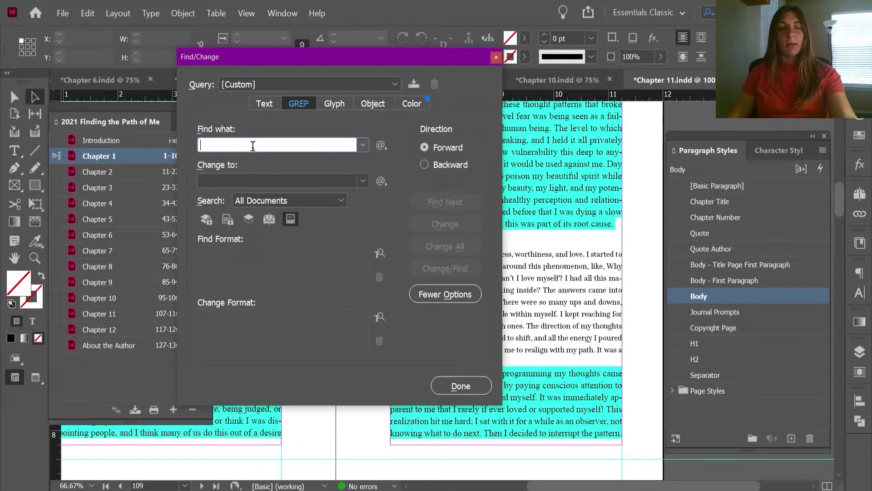
text(~b~b)
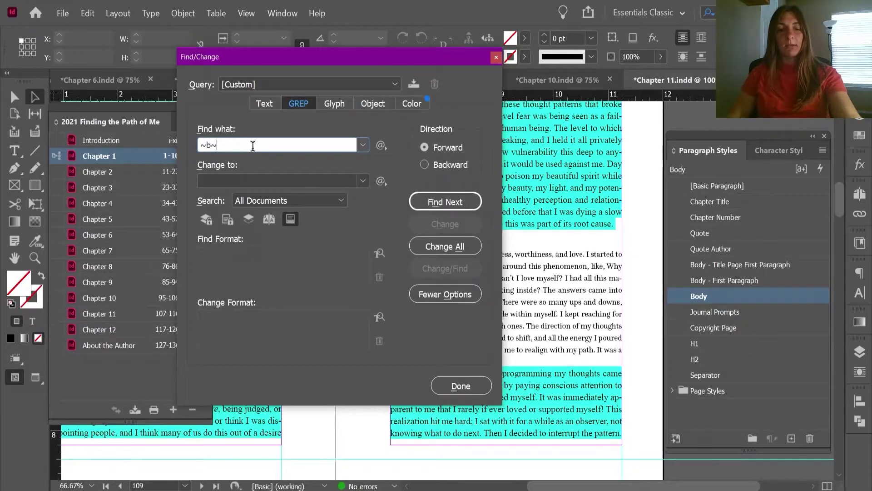
click(247, 179)
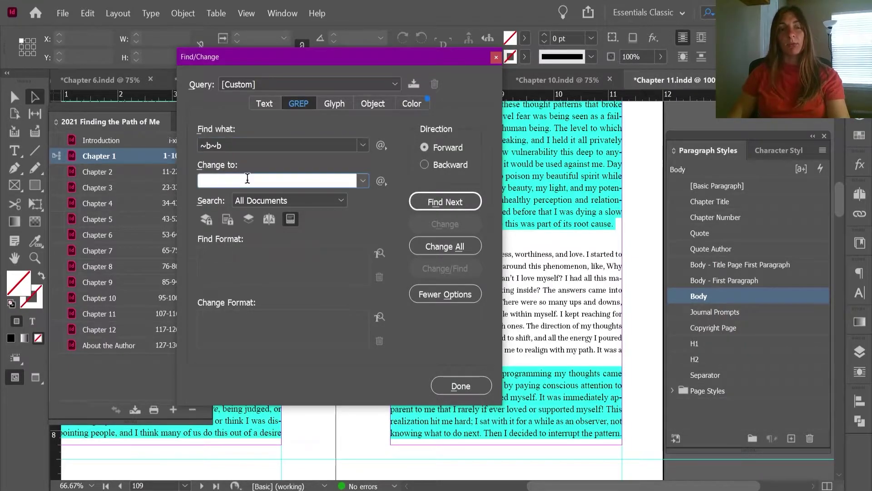
text(~b)
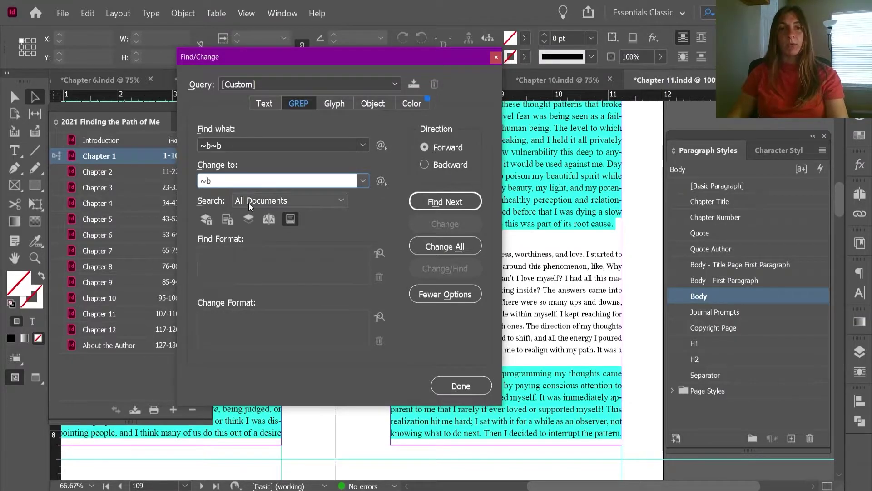
click(248, 203)
click(254, 219)
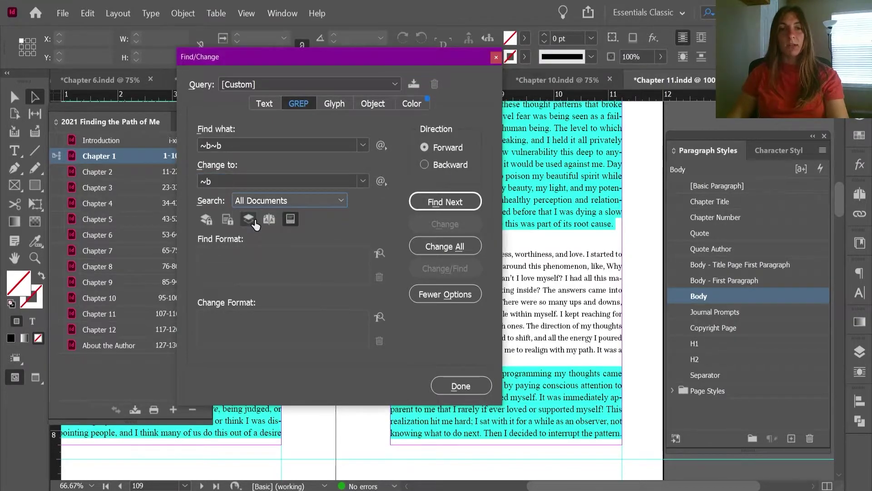
click(430, 247)
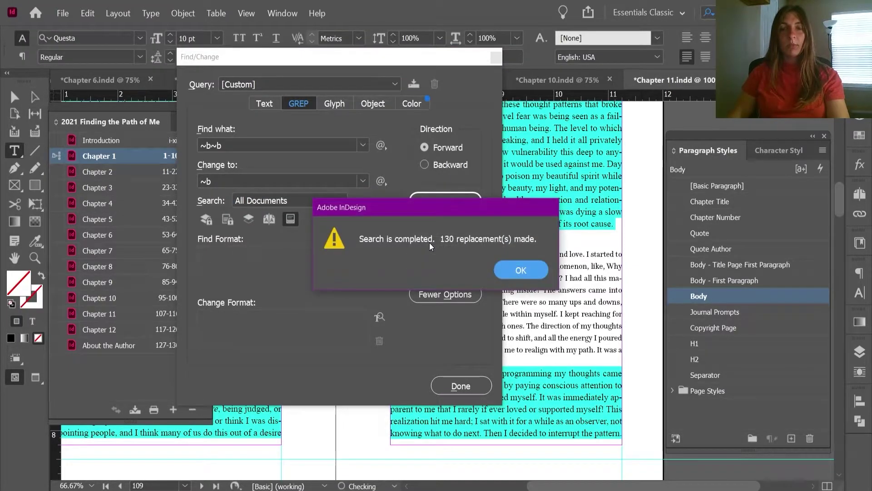
click(521, 270)
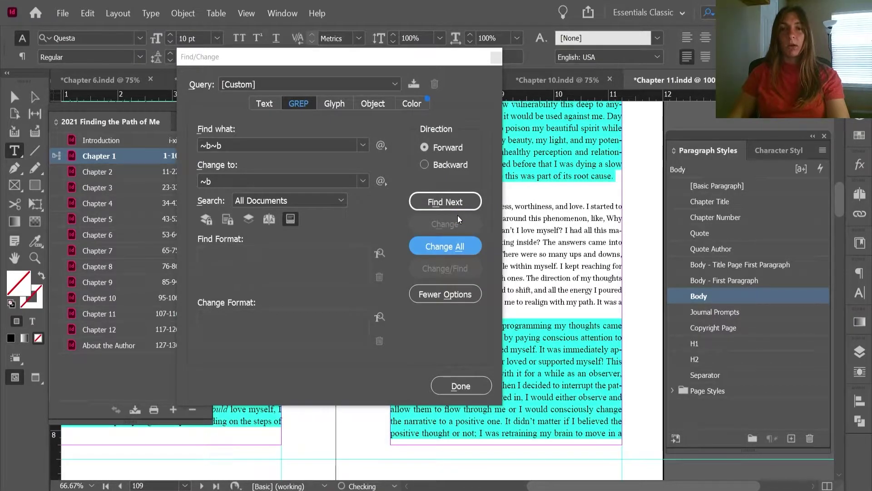
- Repeat the ~b~b to ~b replacement across all documents until no double returns remain, and close Find/Change
click(460, 246)
click(493, 269)
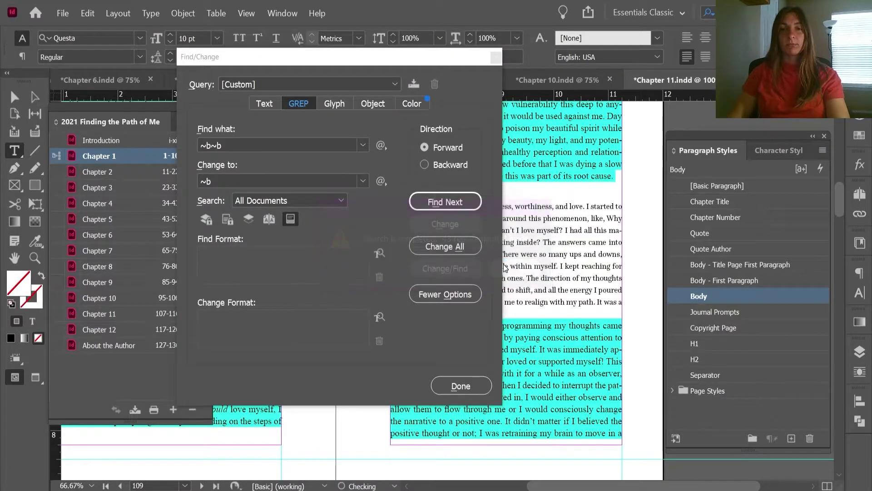
click(465, 253)
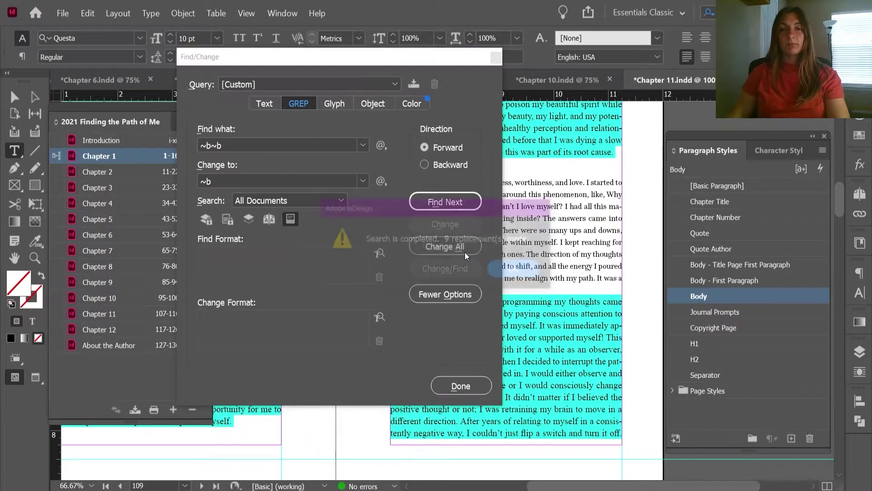
click(495, 268)
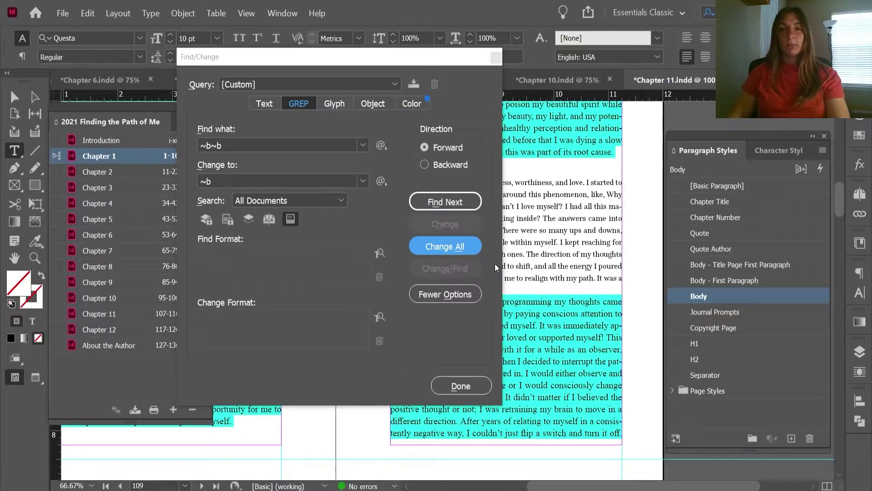
click(462, 251)
click(463, 251)
click(494, 268)
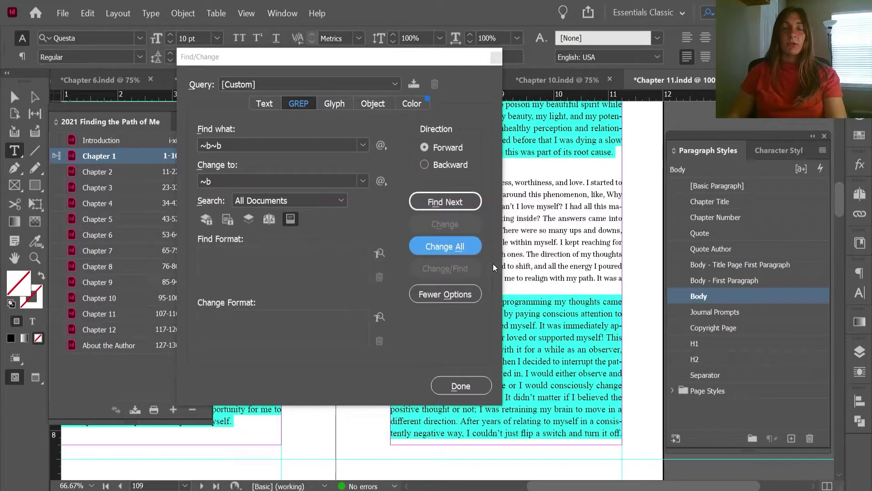
click(462, 251)
click(462, 251)
click(502, 271)
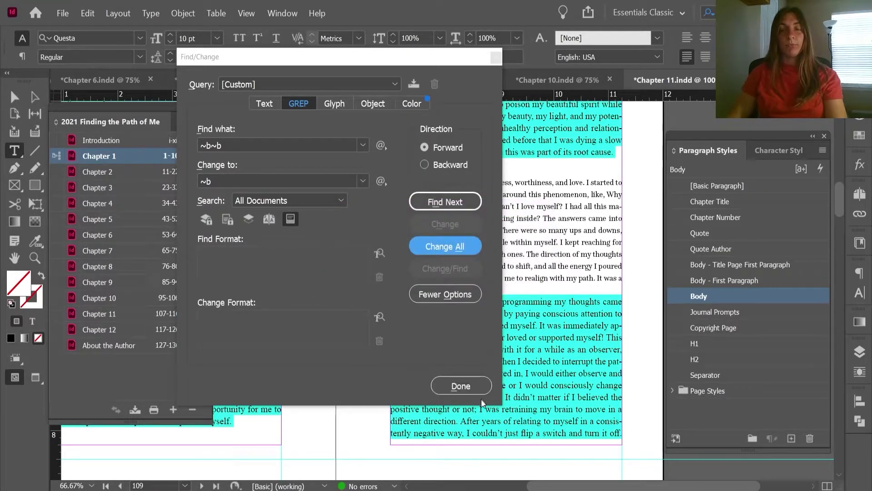
click(463, 386)
- Insert a sample tab before "Mastery of my mind" on page 109 of Chapter 11 and select the tab character
drag(404, 320, 489, 319)
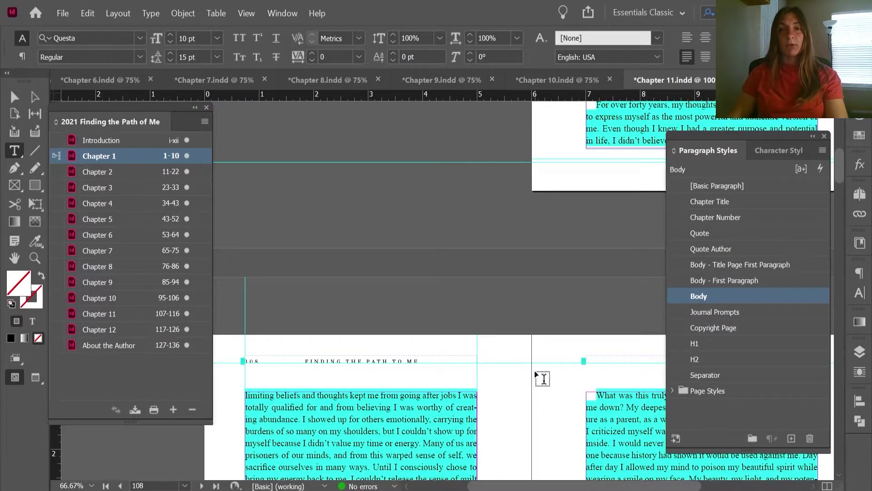
scroll(550, 359, down, 5)
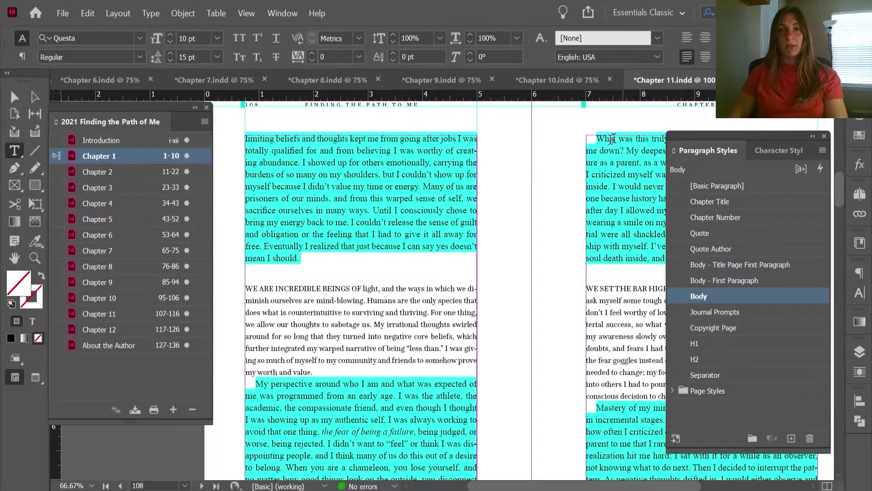
drag(605, 139, 589, 140)
scroll(611, 236, down, 3)
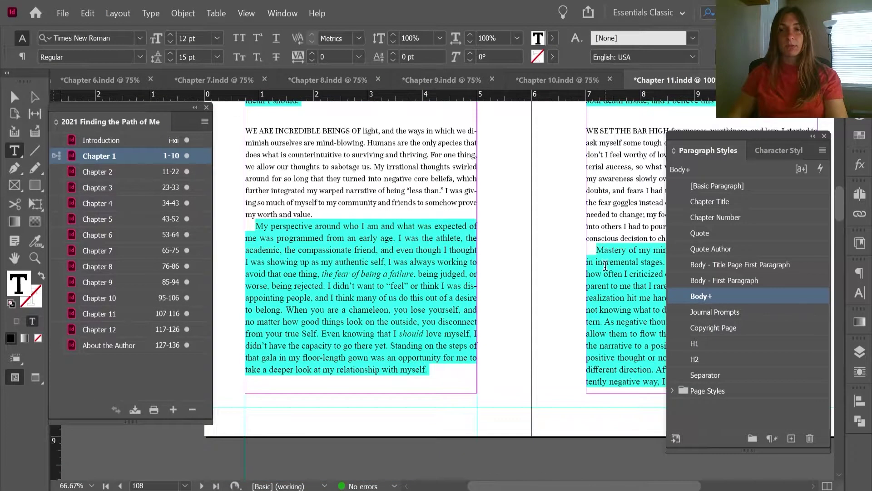
scroll(612, 192, up, 2)
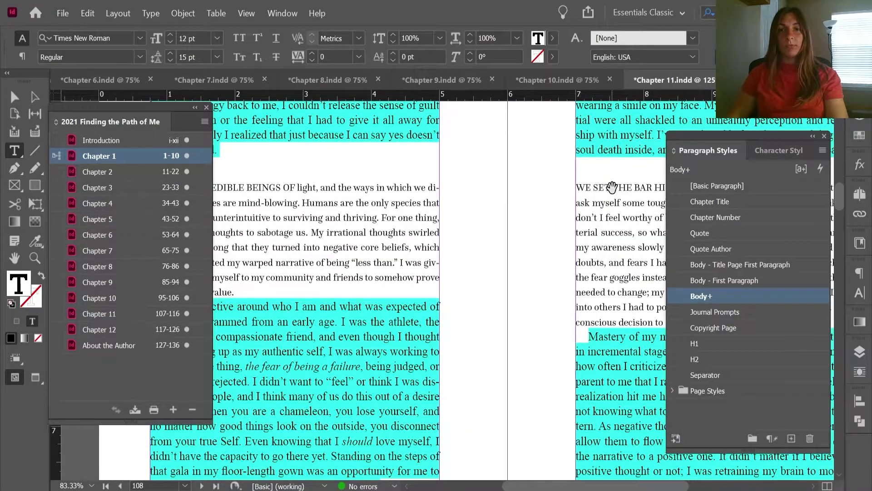
scroll(560, 477, right, 3)
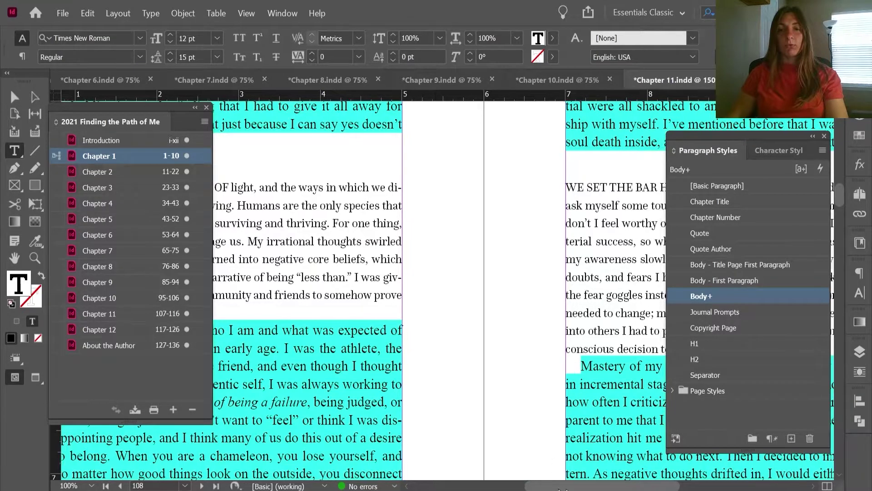
click(467, 364)
key(Tab)
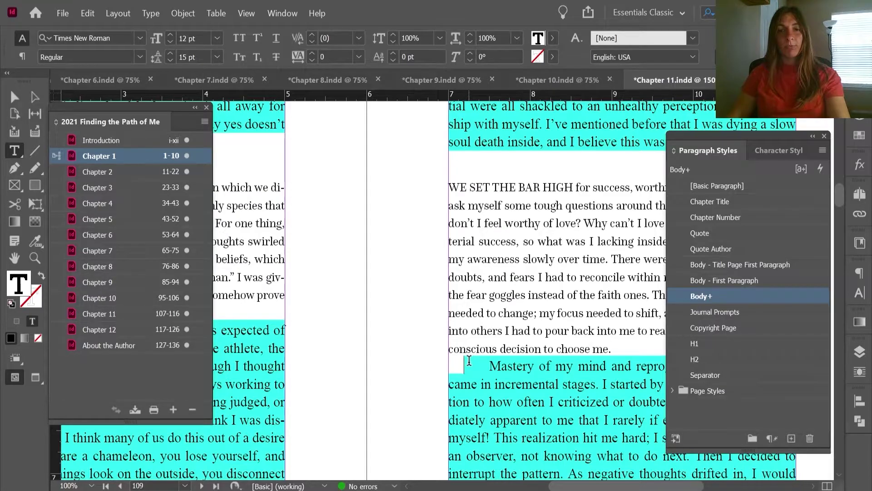
key(shift+Right)
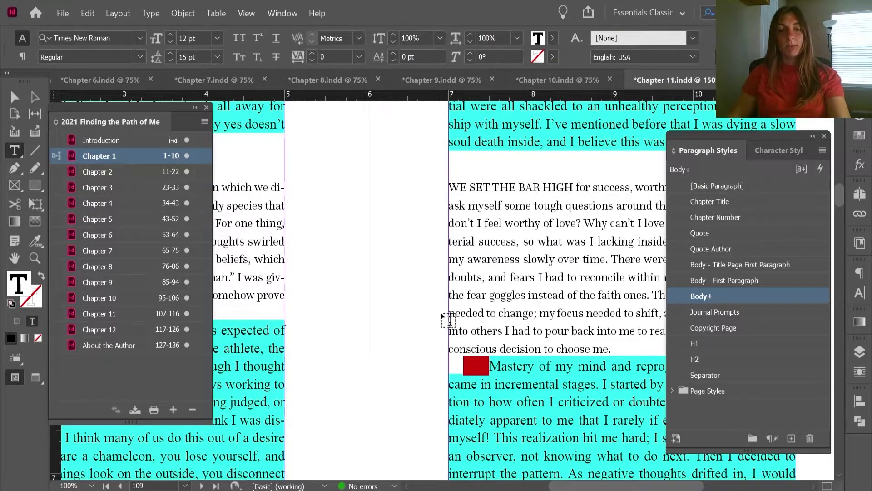
- Remove every tab across All Documents with the GREP query \t and an empty replacement, and close Find/Change
key(ctrl+f)
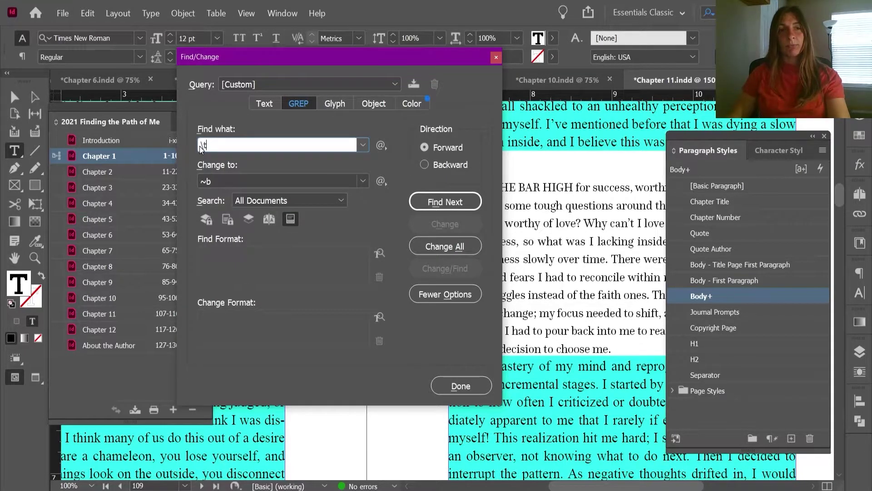
click(220, 182)
key(ctrl+a)
key(BackSpace)
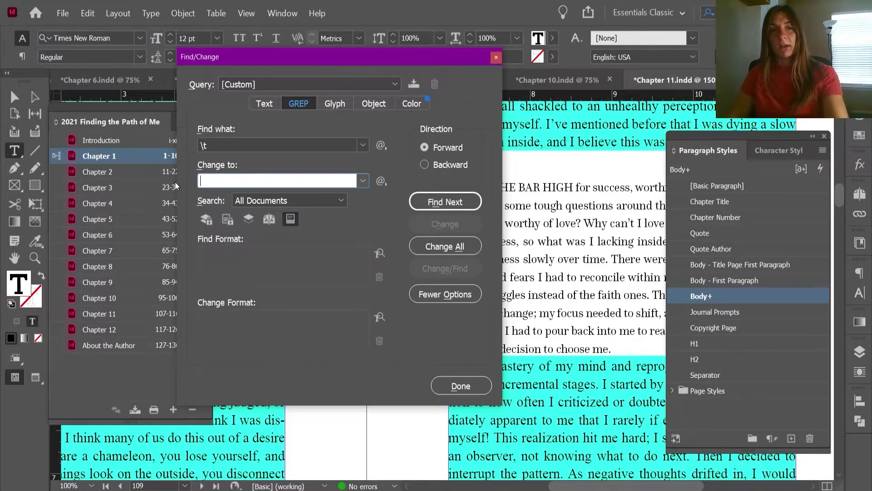
click(447, 247)
click(500, 270)
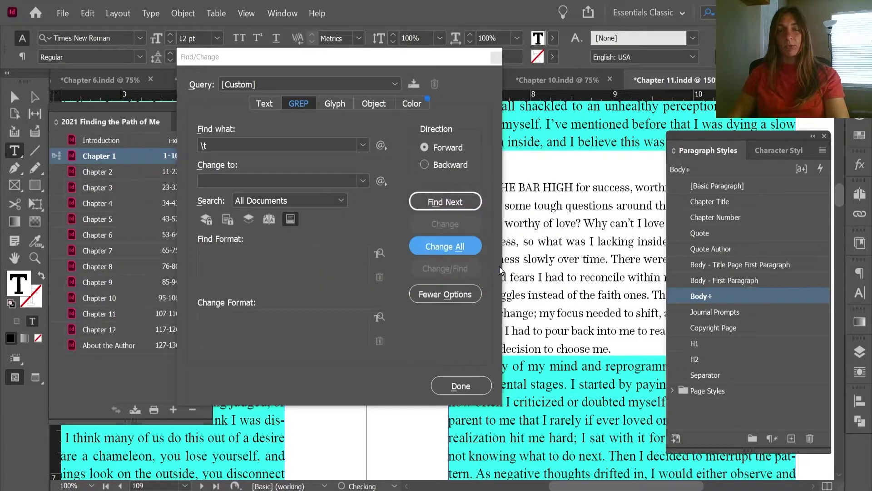
click(461, 386)
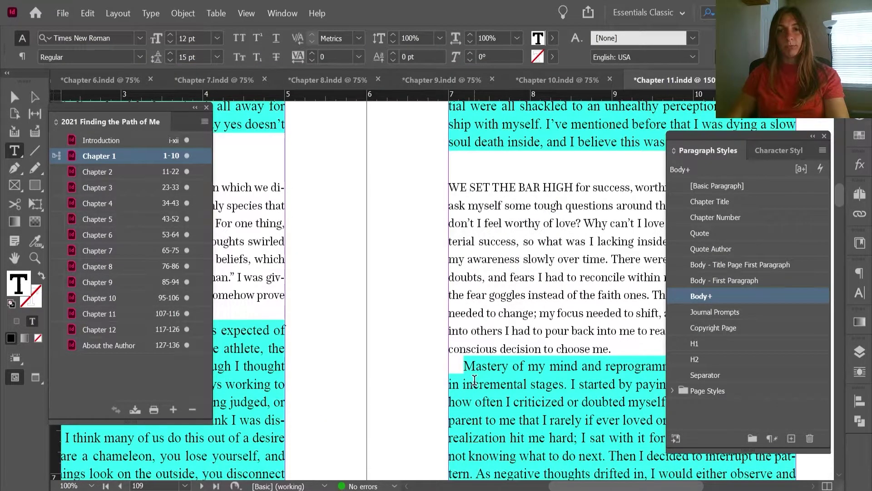
- Return to Chapter 11's opening page and check the spacing around its title, quote and opening paragraph
key(ctrl+minus)
key(ctrl+minus)
key(ctrl+minus)
scroll(455, 363, up, 10)
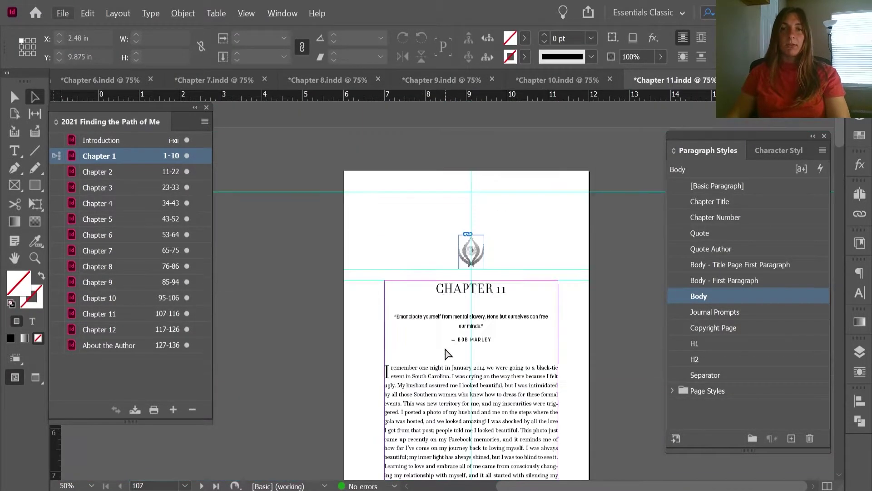
scroll(446, 349, down, 3)
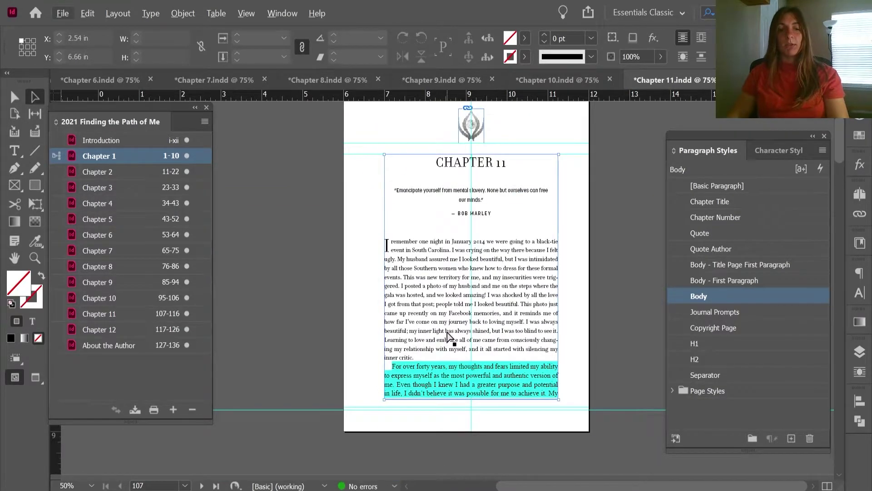
- Clear all formatting overrides from the whole story in Chapter 12
key(ctrl+Tab)
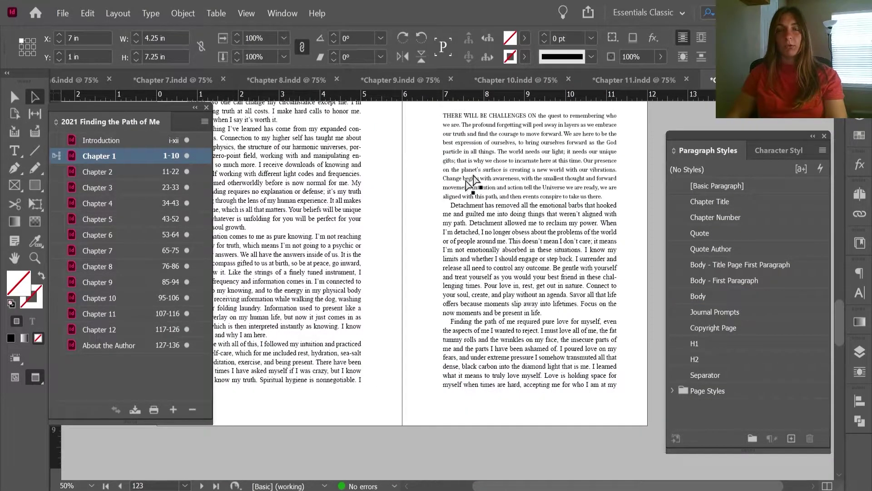
double_click(479, 220)
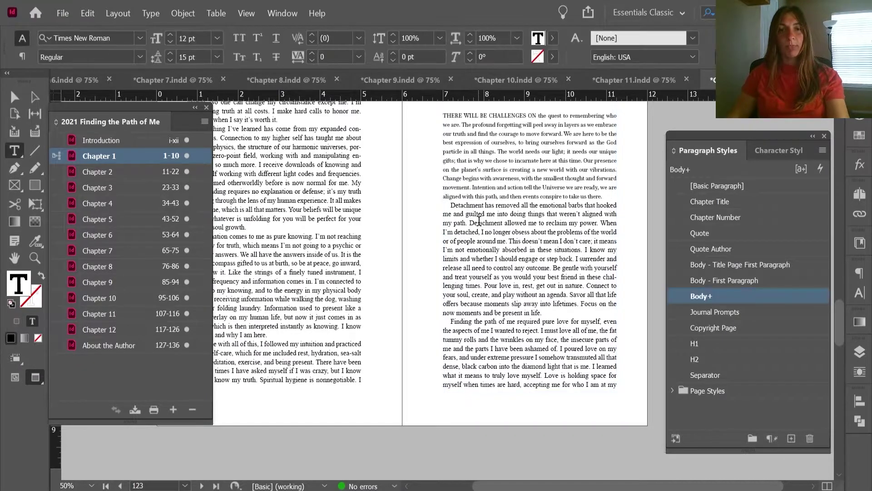
key(ctrl+a)
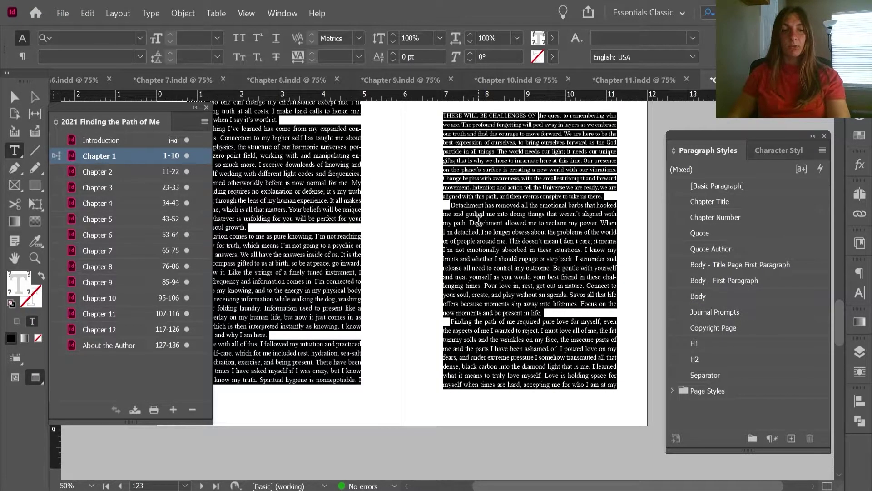
right_click(503, 217)
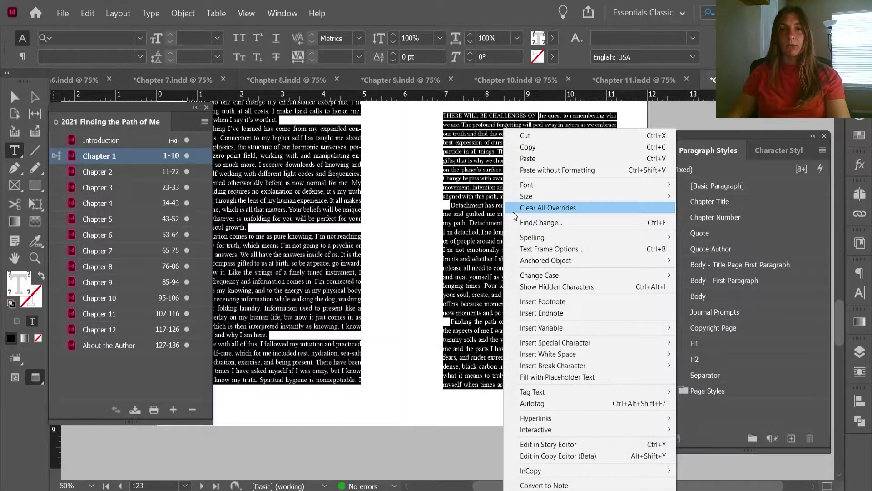
click(513, 208)
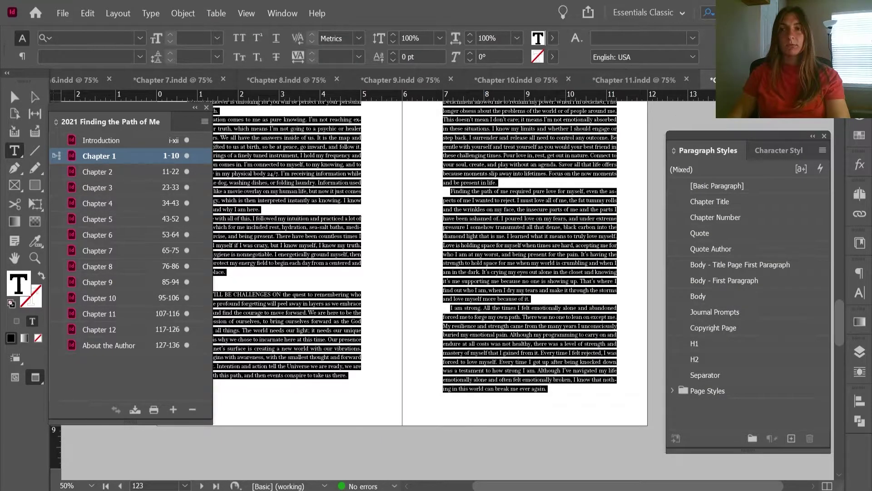
- Delete the blank page 33 at the end of Chapter 3, accepting the removal of its objects
click(831, 80)
click(745, 214)
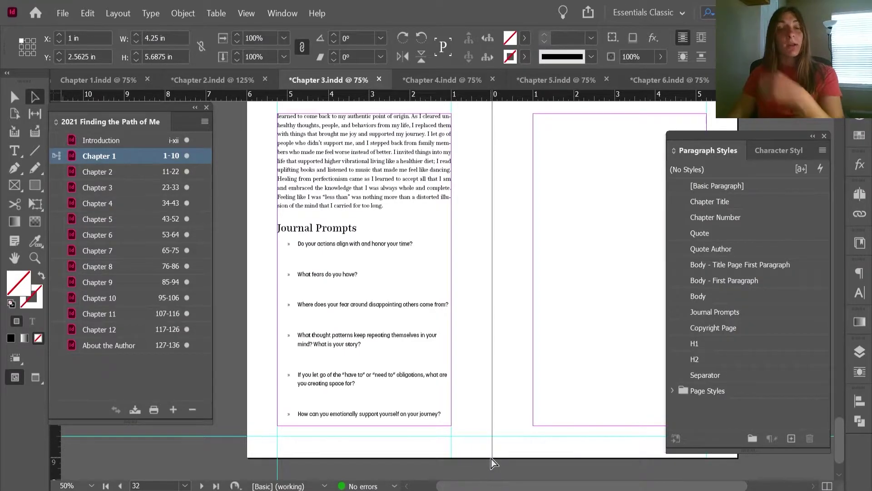
click(866, 193)
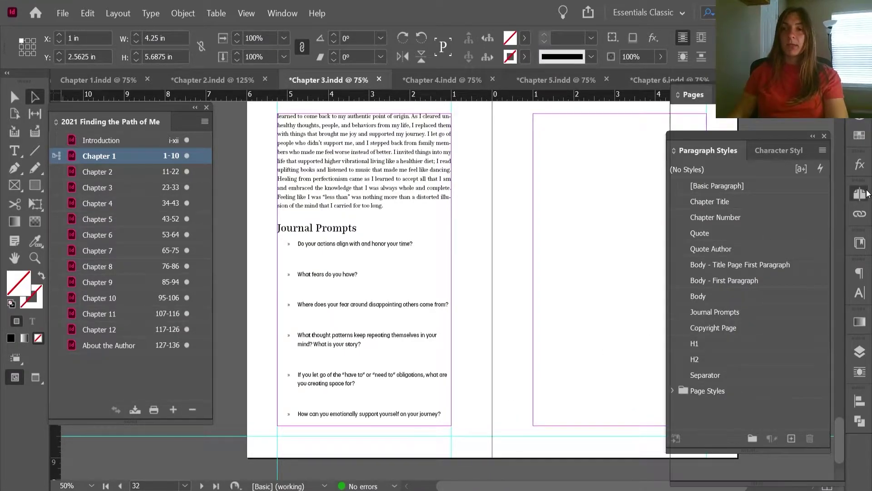
scroll(831, 409, down, 1)
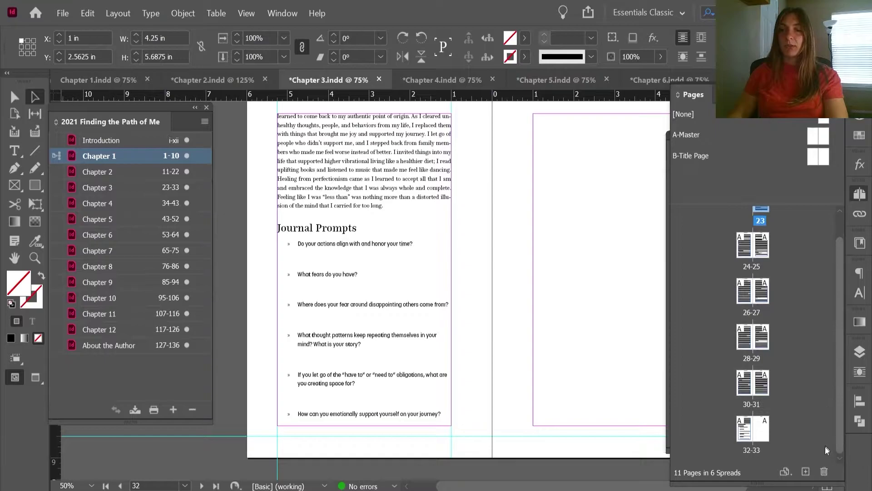
click(766, 431)
click(824, 471)
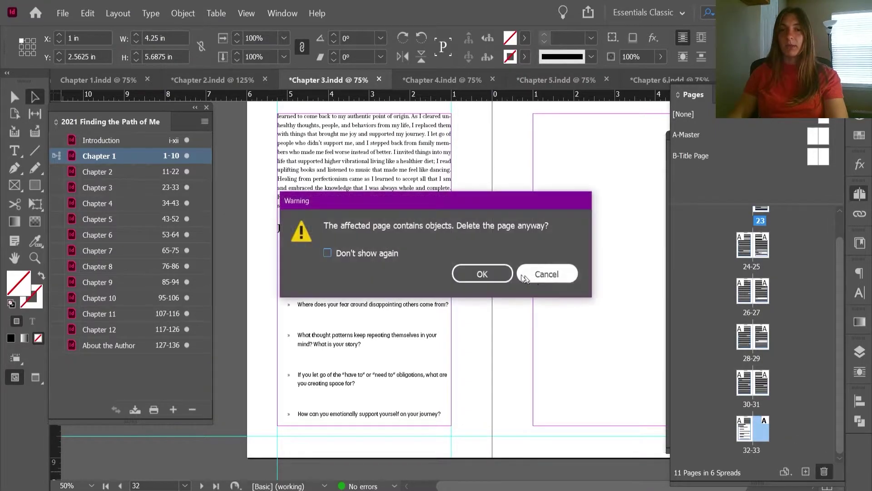
click(486, 279)
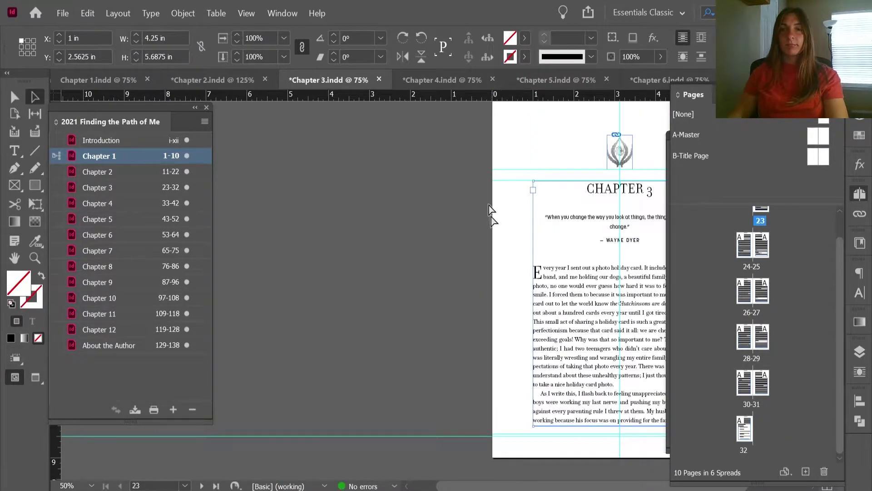
- Shorten the text frame on page 40 of Chapter 4 so the Journal Prompts section starts on page 41
click(434, 86)
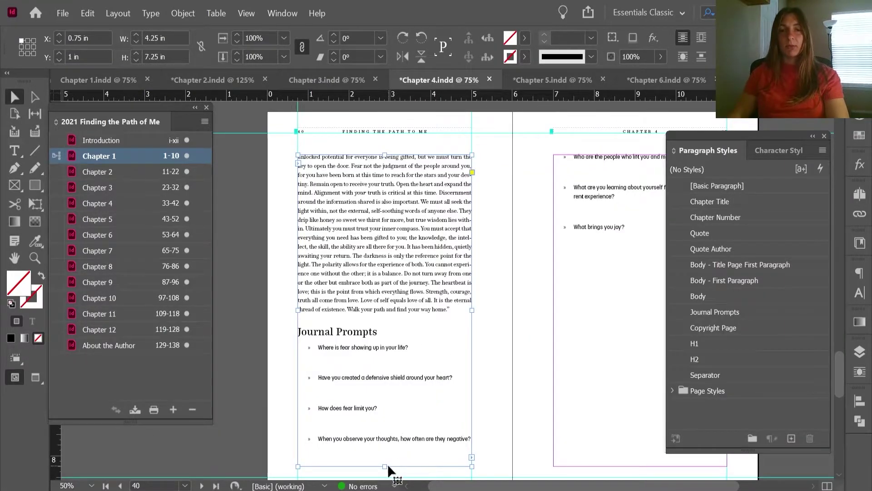
drag(387, 465, 386, 325)
click(268, 370)
drag(269, 370, 326, 350)
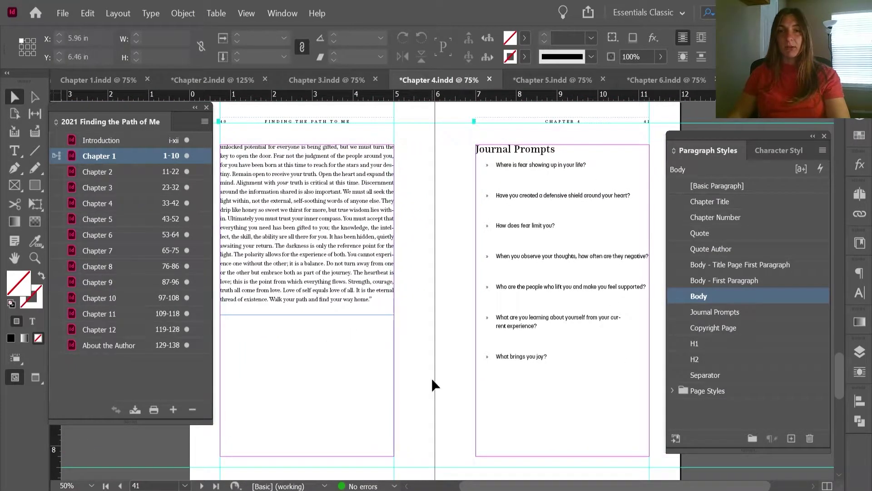
drag(431, 378, 479, 150)
drag(496, 338, 542, 342)
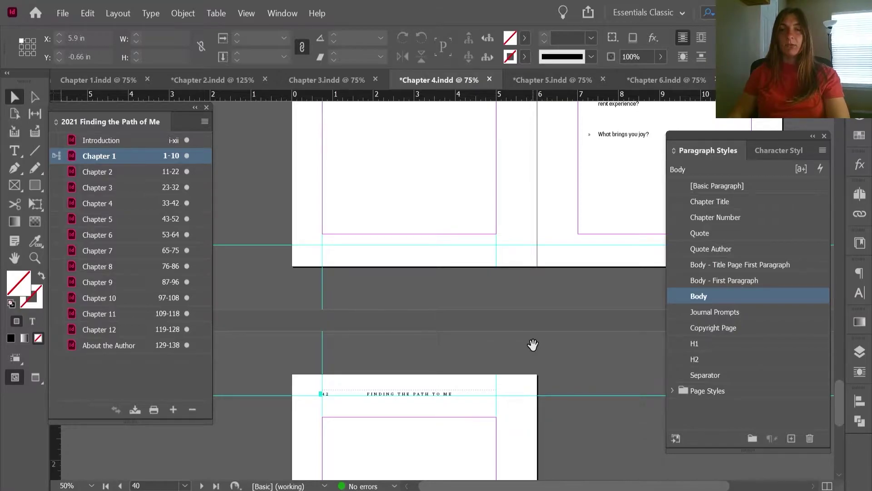
drag(482, 349, 367, 76)
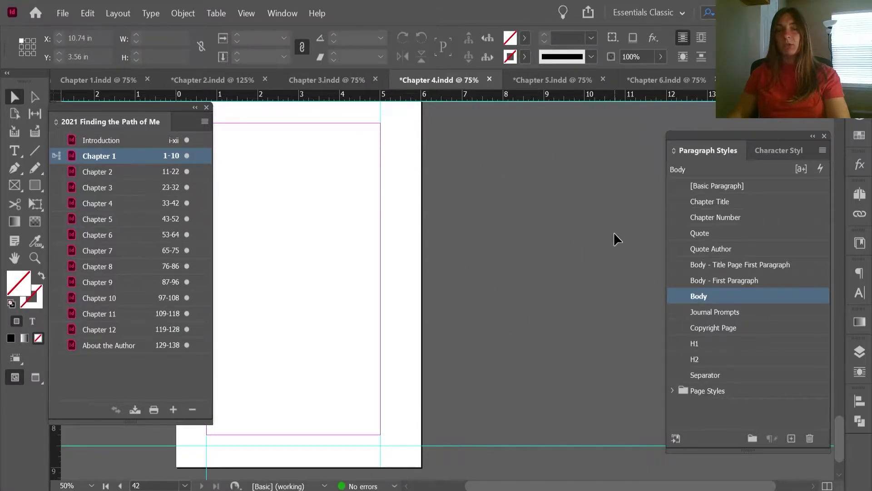
drag(483, 220, 590, 217)
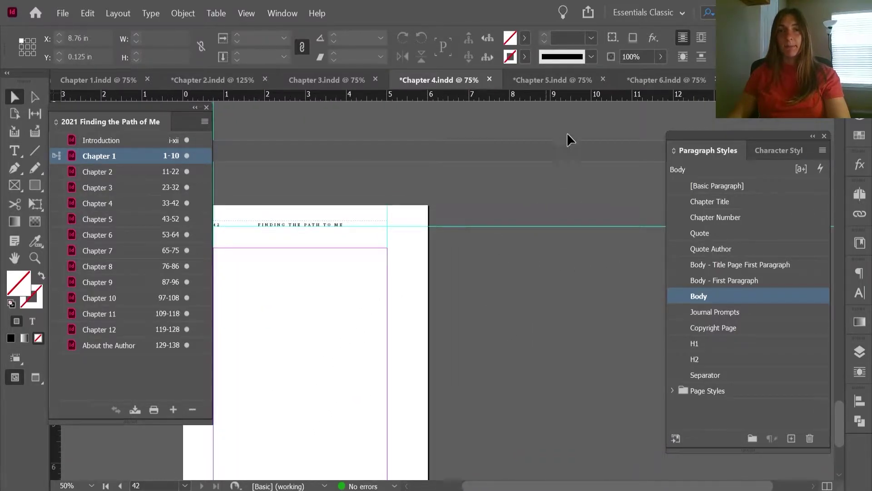
- Apply the [None] master to blank page 104 at the end of Chapter 10 to remove its running header
click(558, 85)
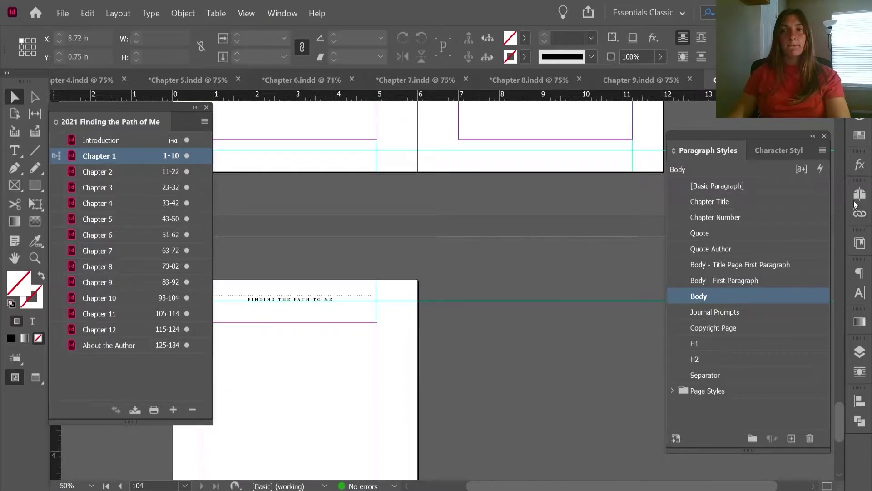
click(859, 194)
scroll(781, 343, down, 5)
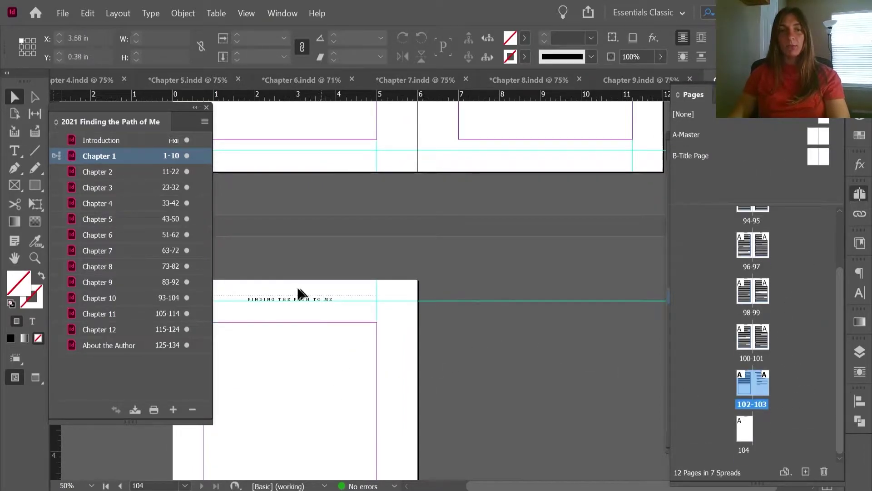
scroll(255, 292, up, 3)
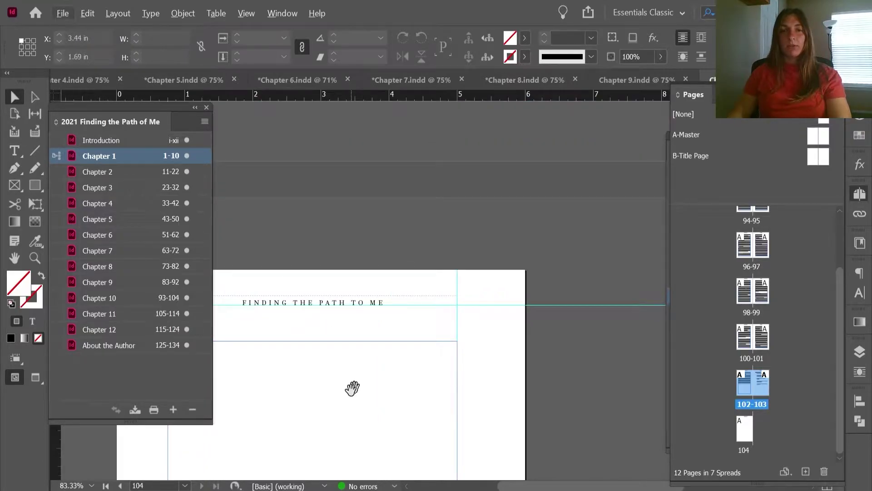
drag(351, 389, 424, 257)
scroll(564, 302, down, 1)
drag(469, 375, 461, 346)
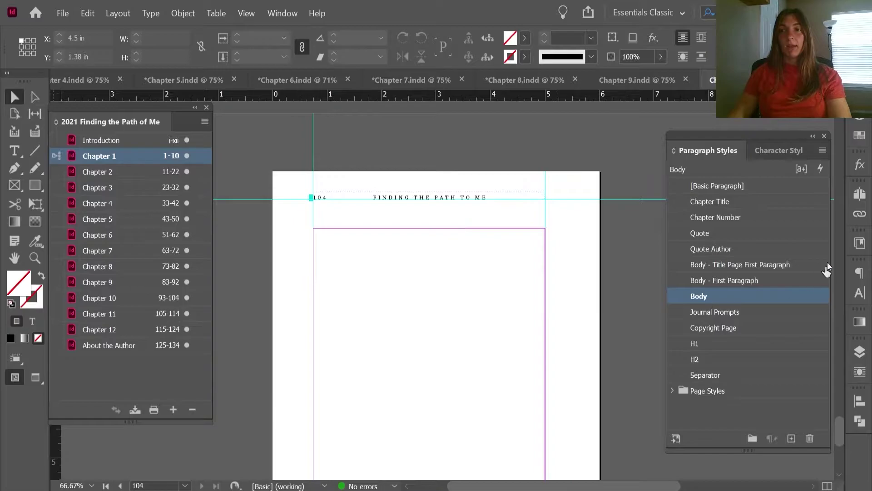
click(858, 195)
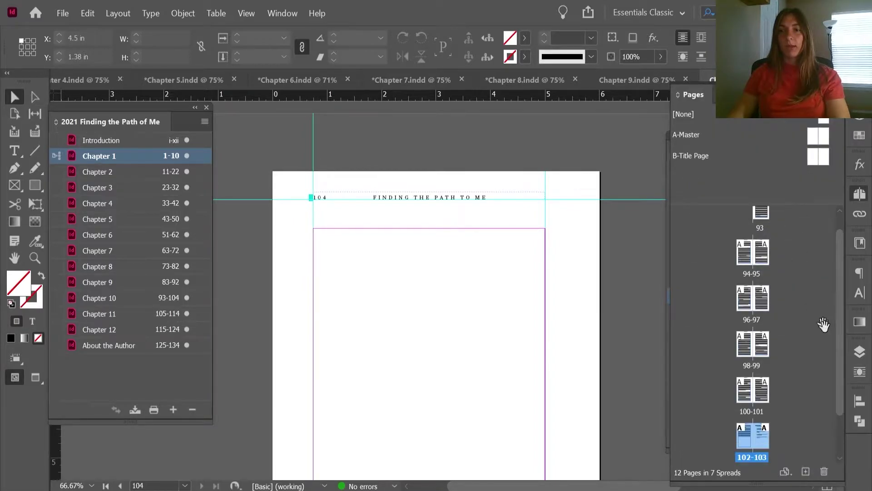
scroll(820, 316, down, 2)
drag(825, 118, 743, 450)
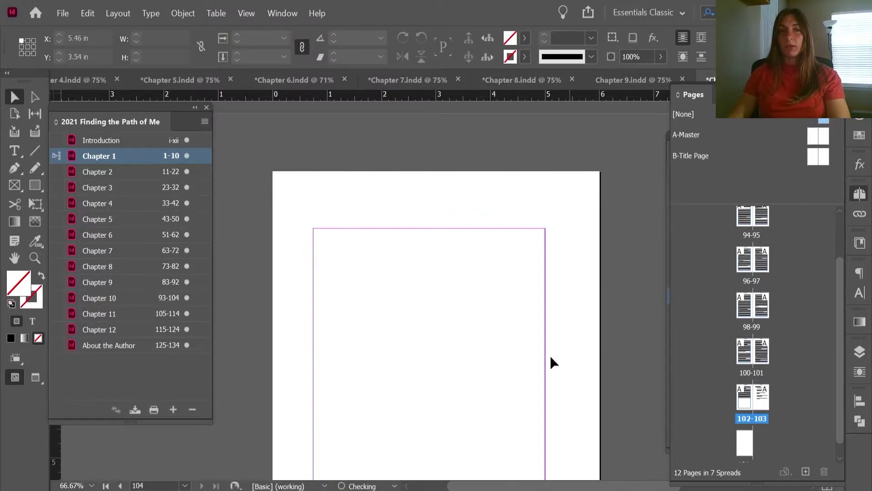
key(ctrl+minus)
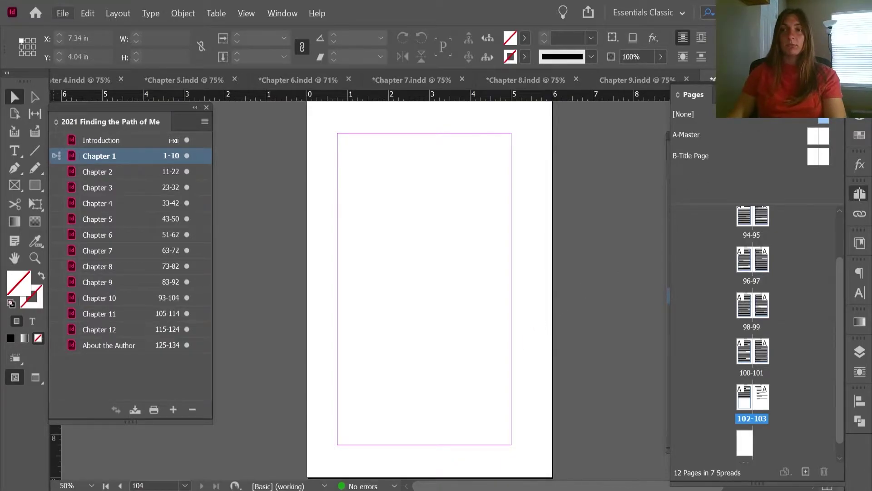
- Switch to the Introduction document and examine the logo above its title up close
click(712, 80)
click(763, 227)
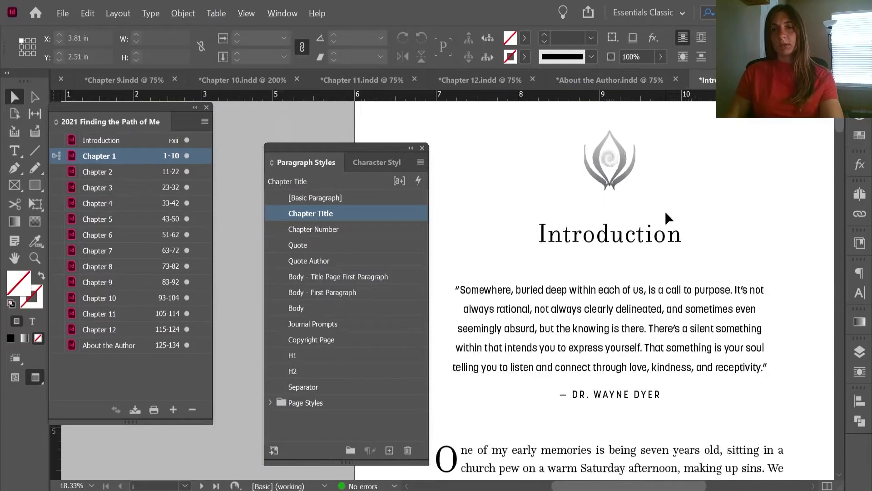
scroll(665, 211, down, 1)
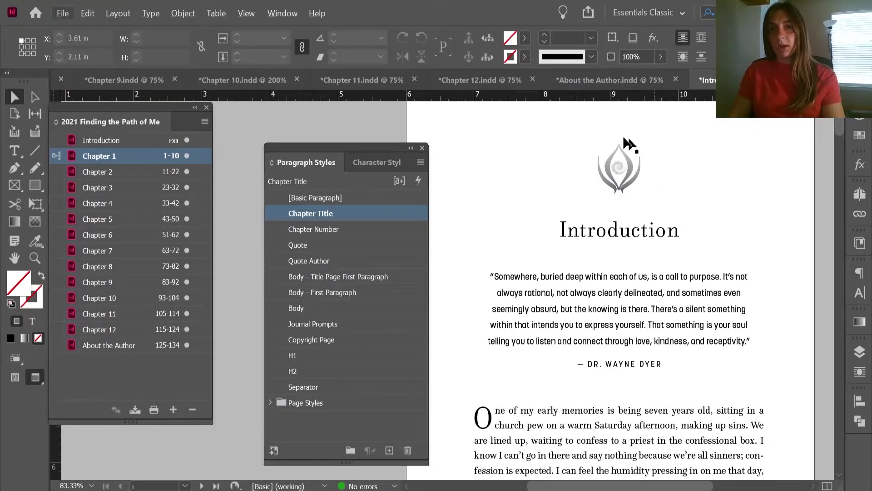
scroll(631, 145, up, 3)
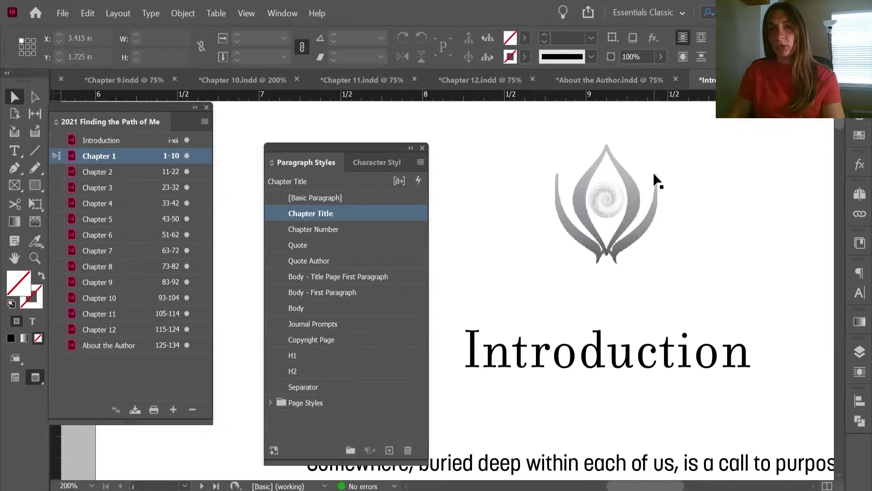
scroll(657, 180, down, 3)
drag(697, 282, 704, 238)
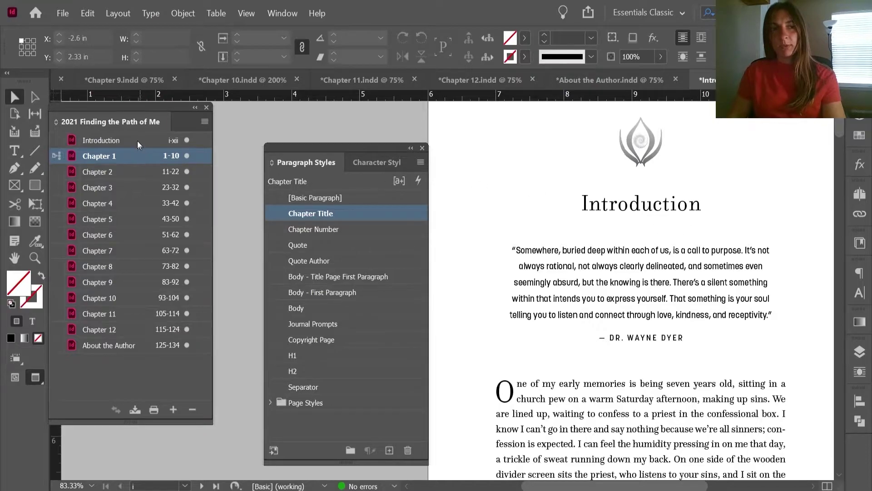
- Select all book documents from Introduction through About the Author and save the book
click(138, 142)
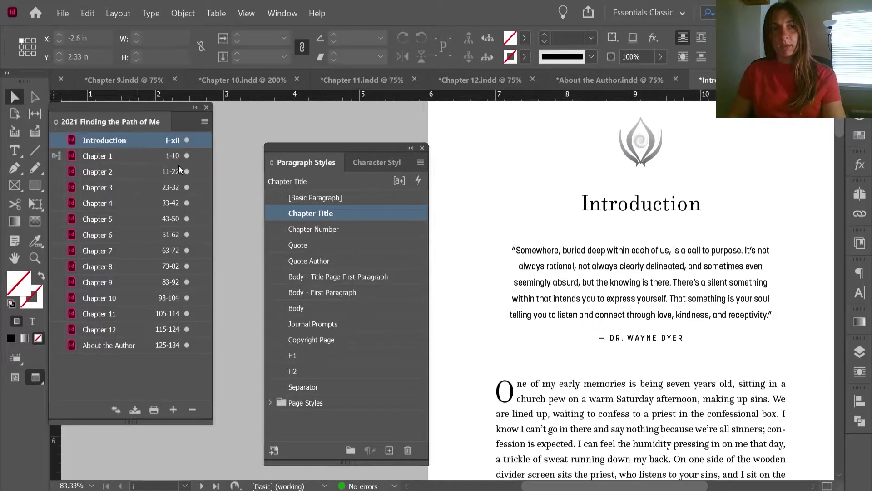
shift+click(141, 347)
click(205, 121)
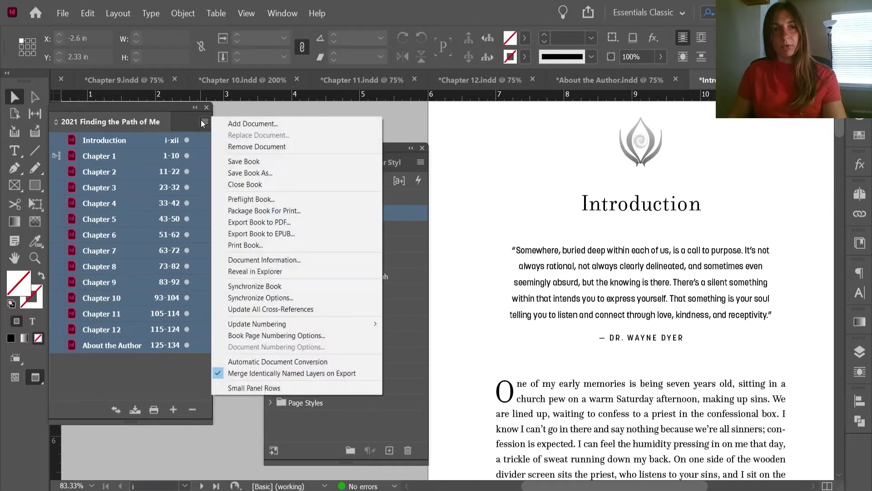
click(230, 162)
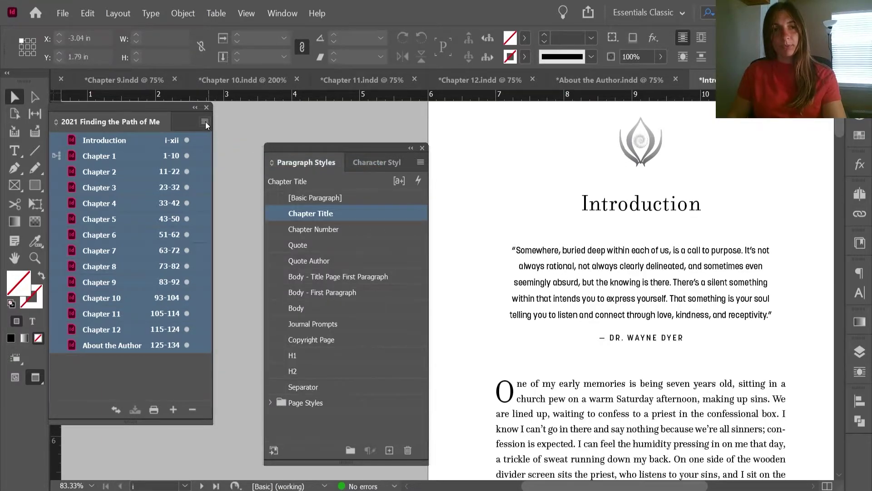
- Export the book to a print PDF over the existing 2021 Finding the Path of Me.pdf, using the [High Quality Print] preset
click(205, 122)
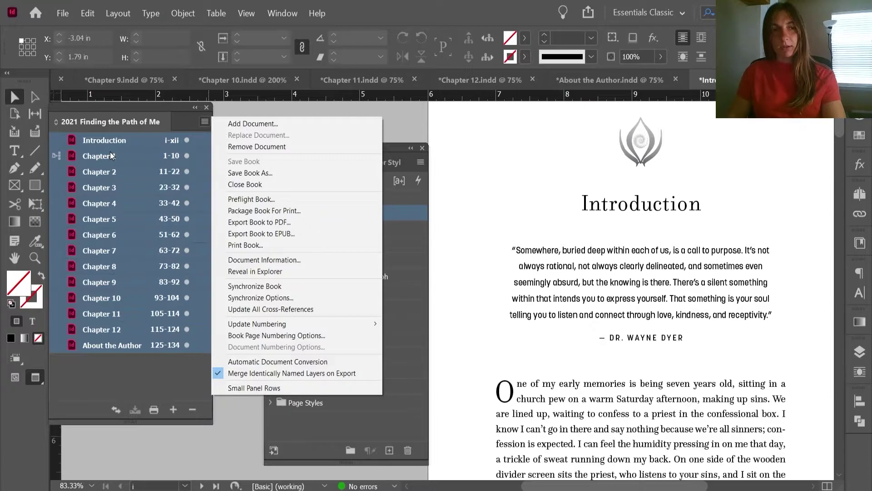
click(233, 222)
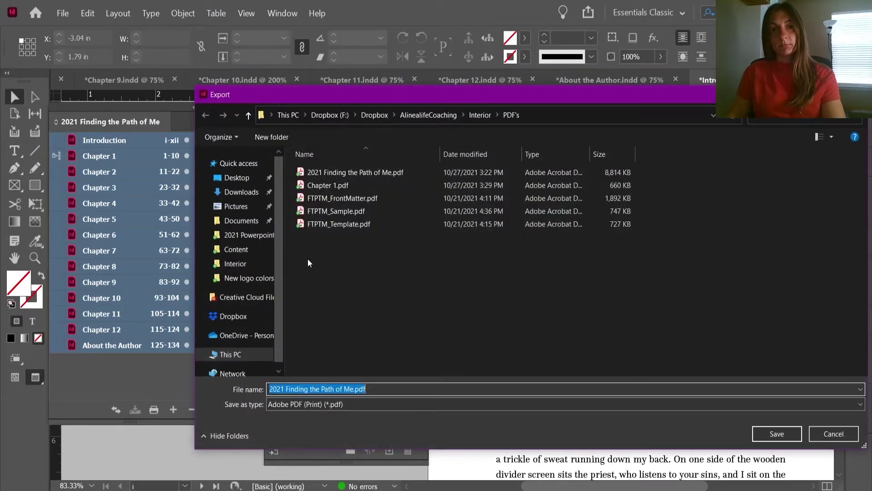
click(357, 173)
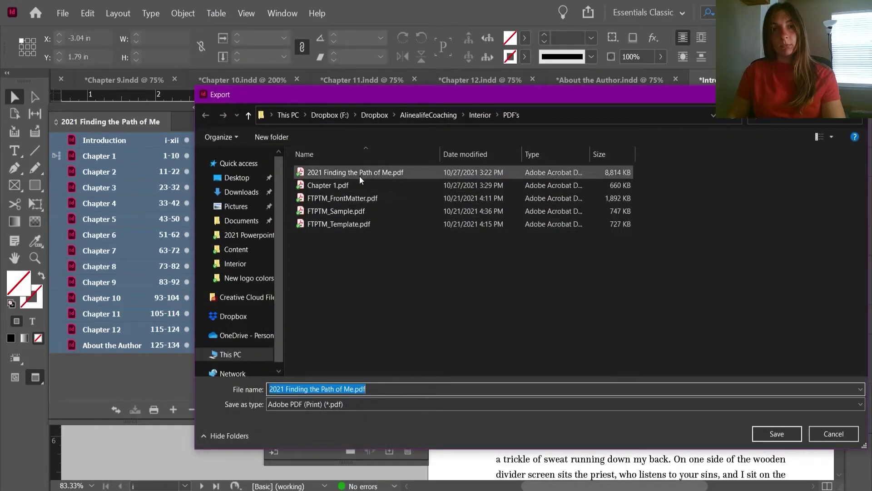
click(796, 437)
click(468, 256)
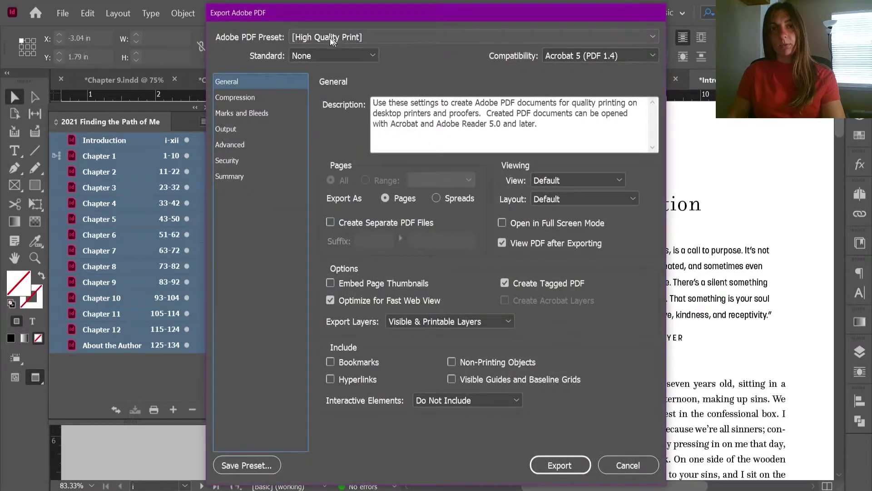
click(456, 36)
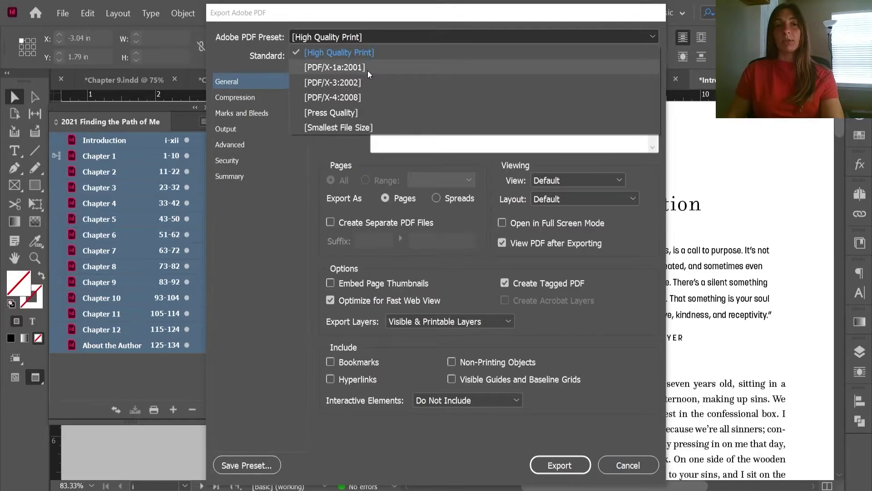
click(299, 146)
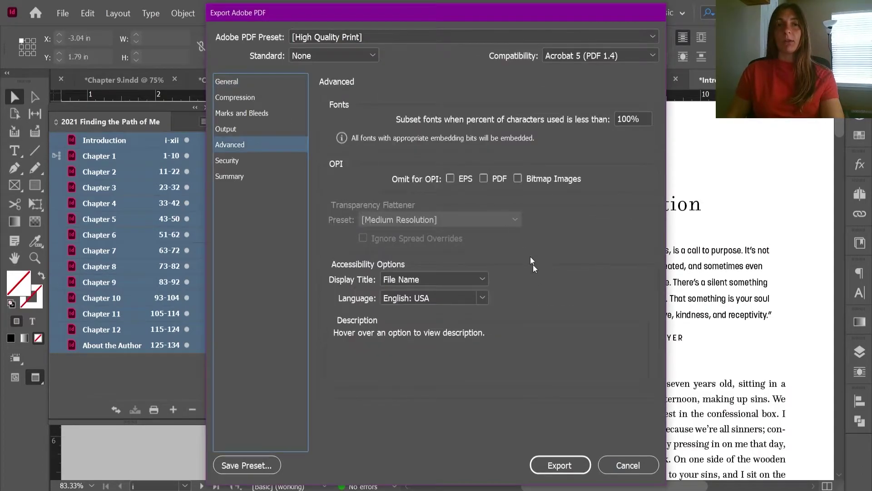
click(560, 463)
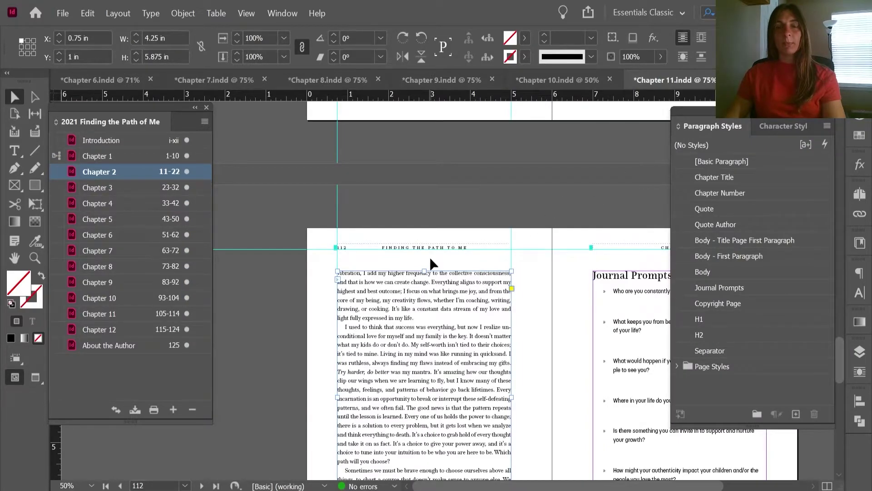
- Examine the running header on page 112 of Chapter 11 up close and check the list of open documents
scroll(412, 253, up, 3)
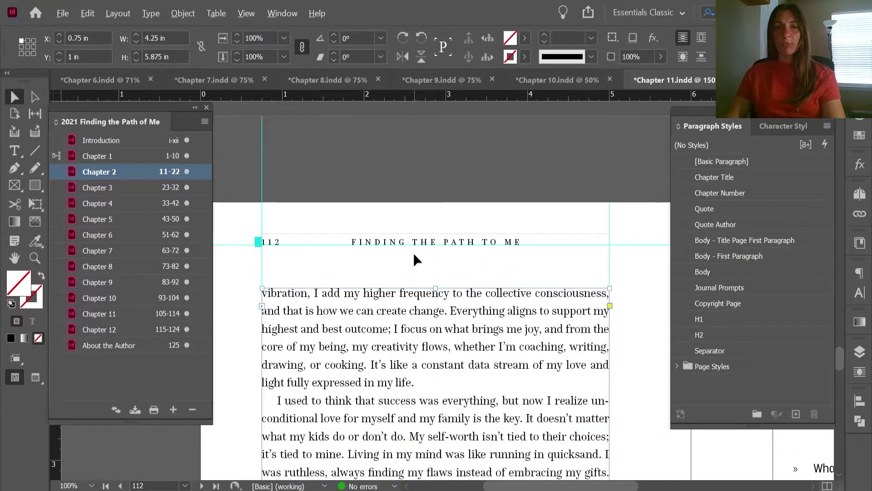
scroll(413, 253, up, 1)
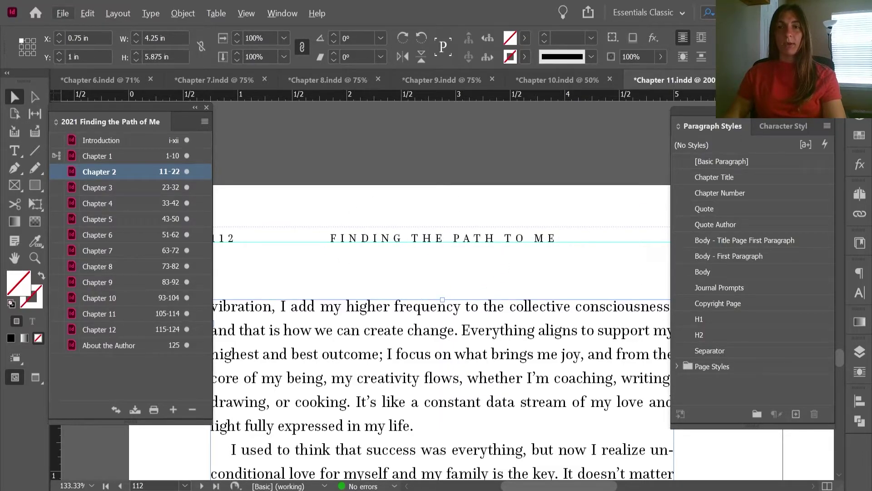
click(831, 80)
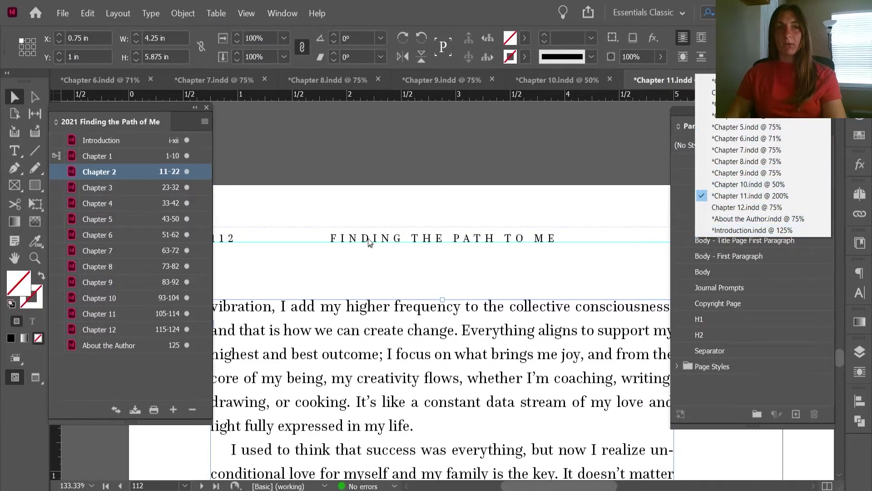
click(371, 186)
click(368, 183)
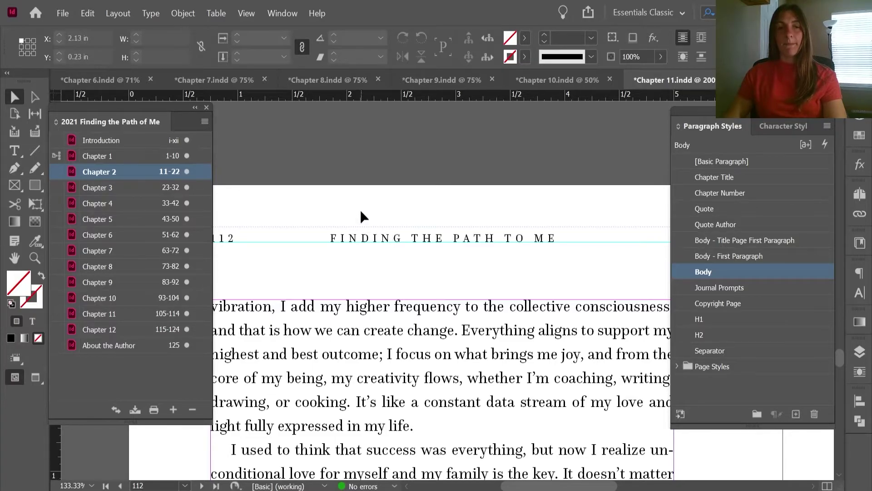
scroll(361, 209, down, 2)
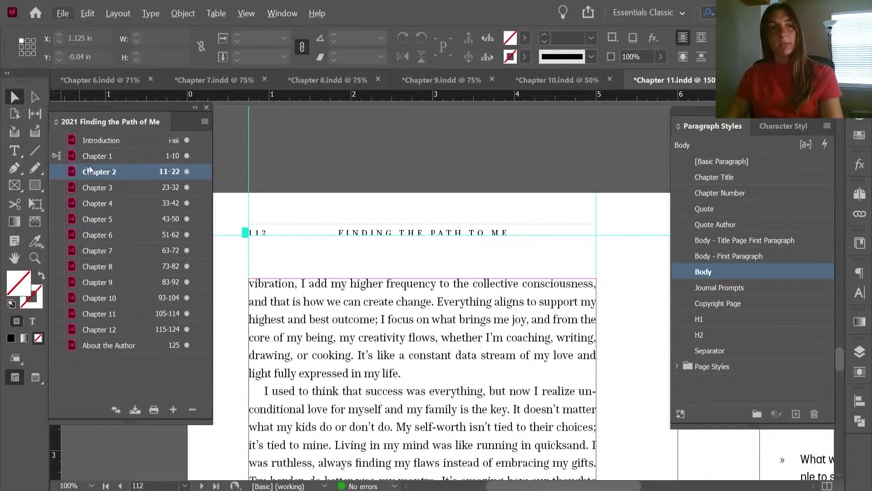
- On the A-Master spread of Chapter 1, narrow the left page's page-number frame to about 0.79 in, clear of the running header
click(105, 130)
double_click(97, 155)
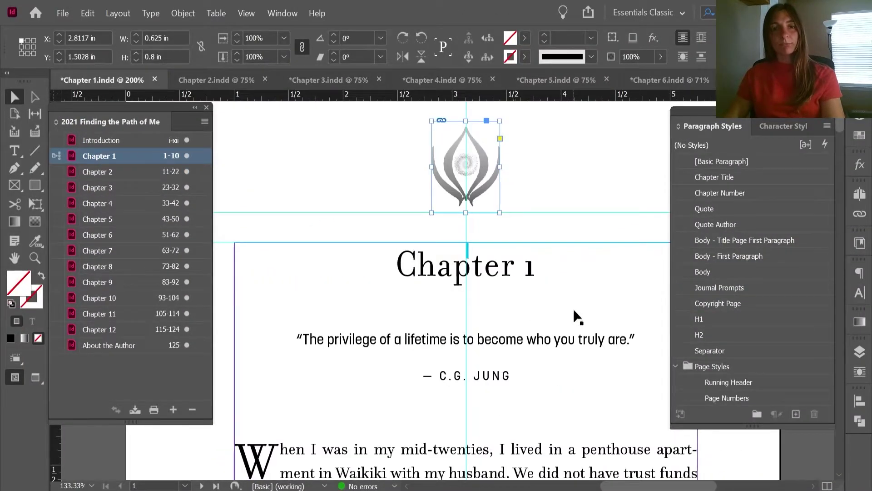
click(861, 195)
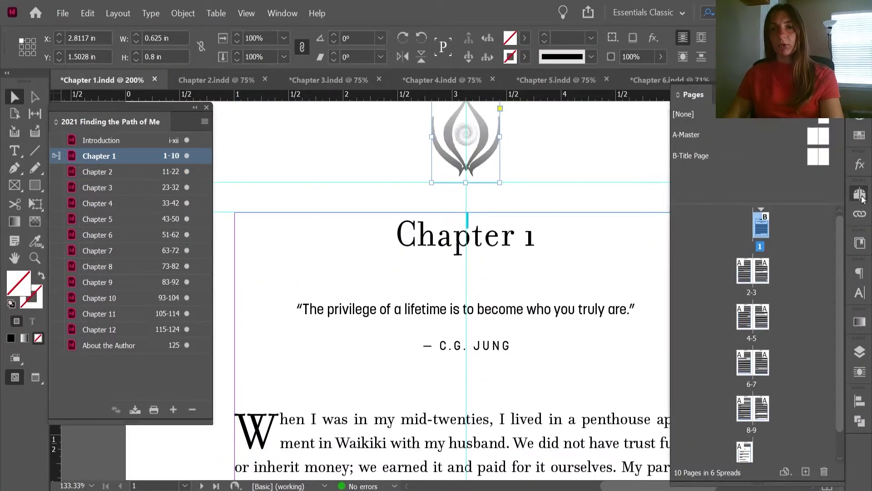
double_click(815, 140)
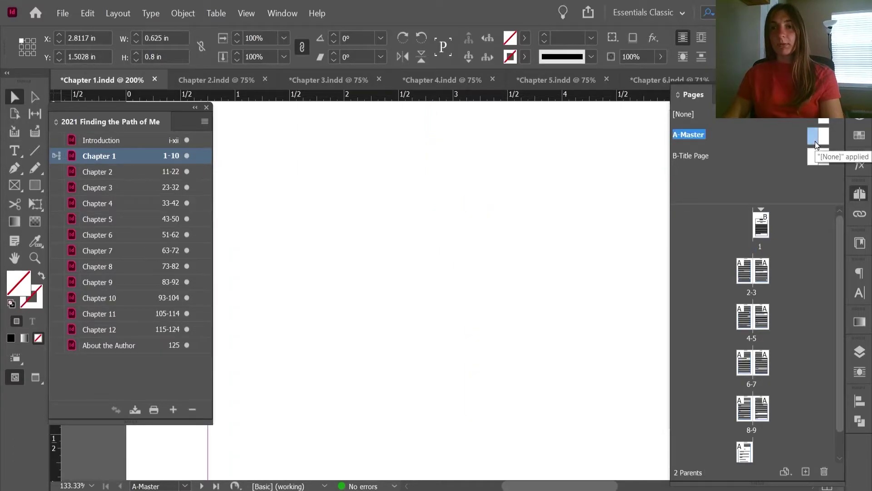
scroll(506, 282, up, 3)
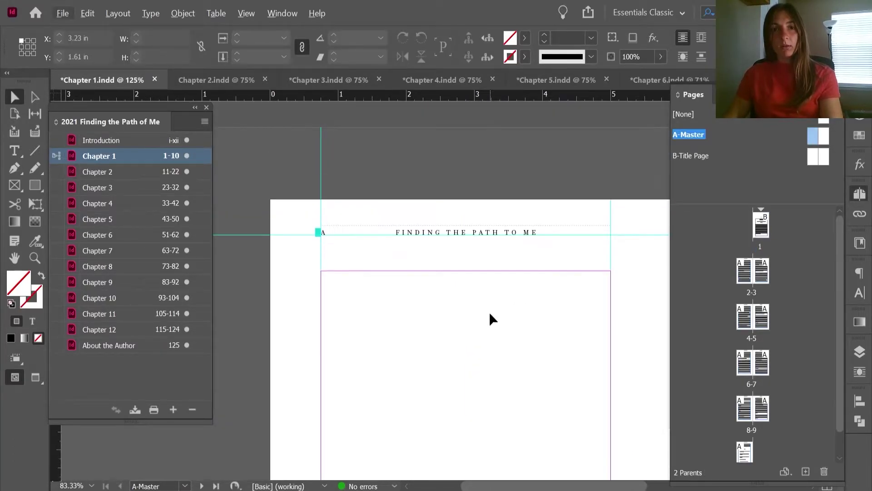
scroll(488, 234, up, 2)
double_click(489, 240)
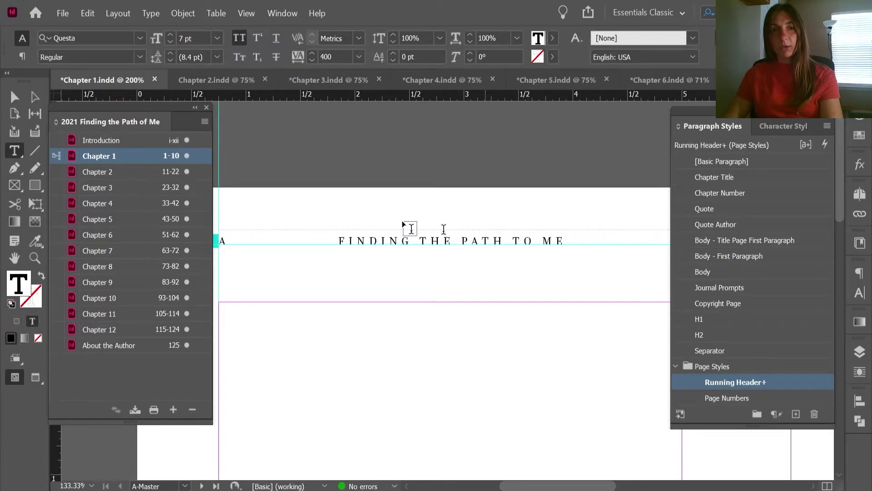
click(35, 96)
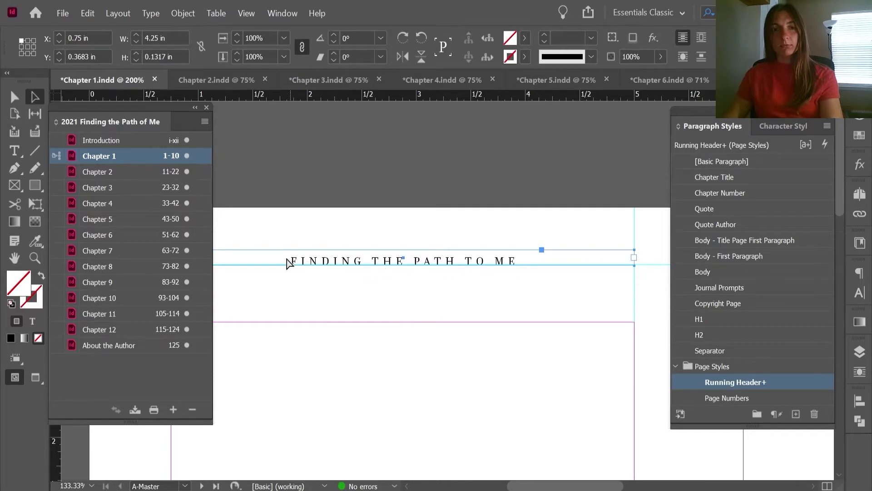
key(v)
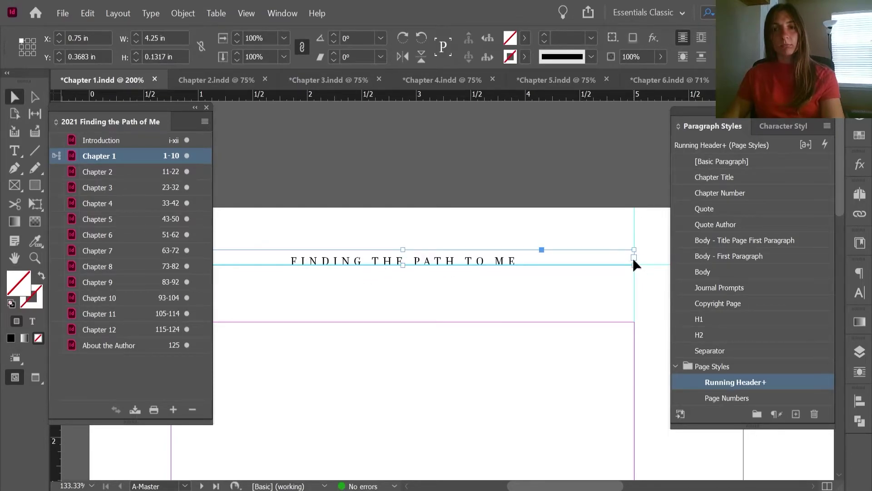
drag(634, 257, 257, 257)
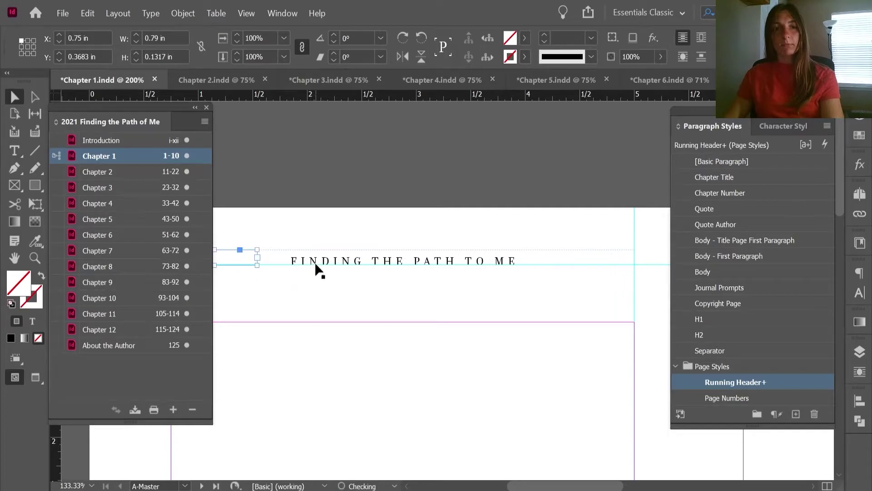
- Change the running header on Chapter 1's A-Master to read "FINDING THE PATH OF ME"
double_click(386, 263)
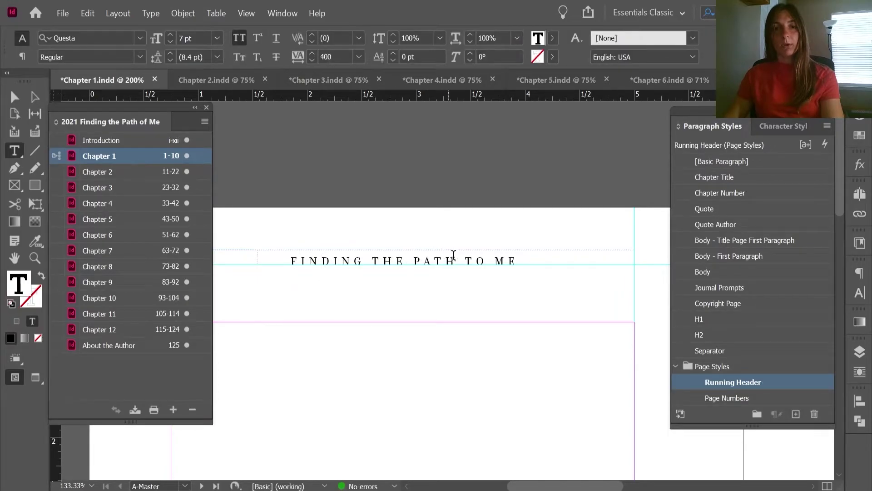
drag(472, 260, 485, 259)
text(OF)
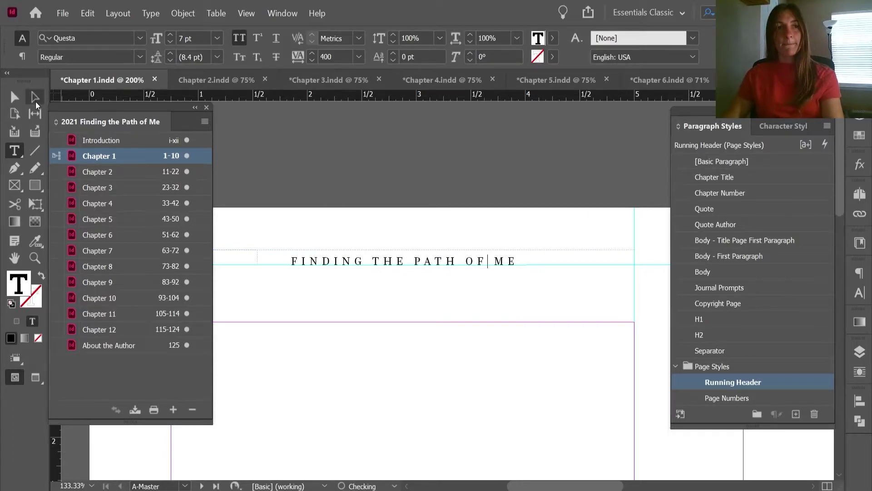
click(35, 98)
click(340, 181)
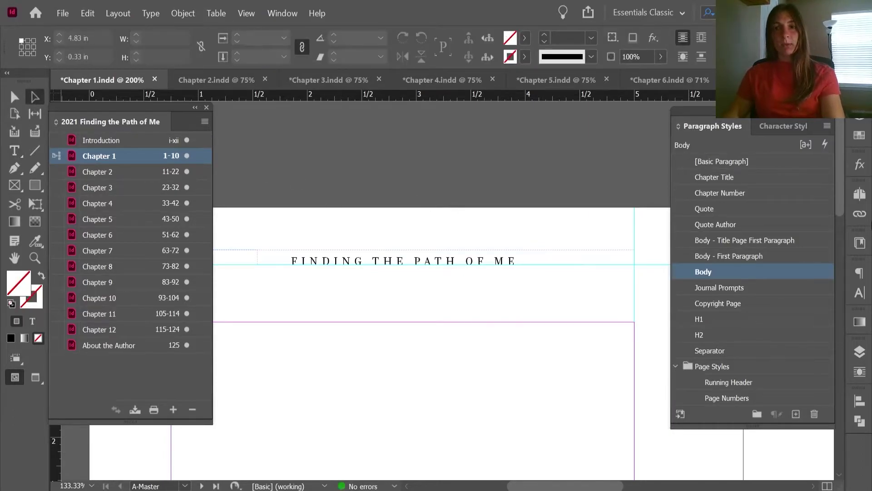
click(861, 193)
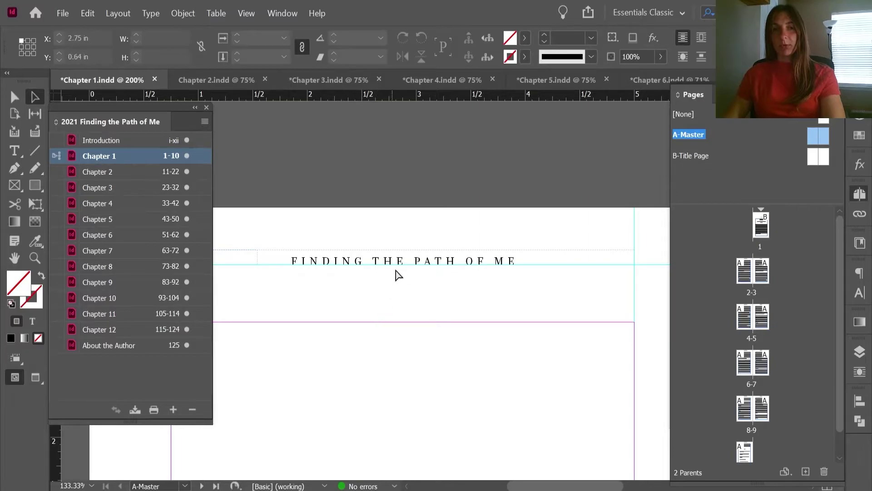
scroll(477, 273, down, 2)
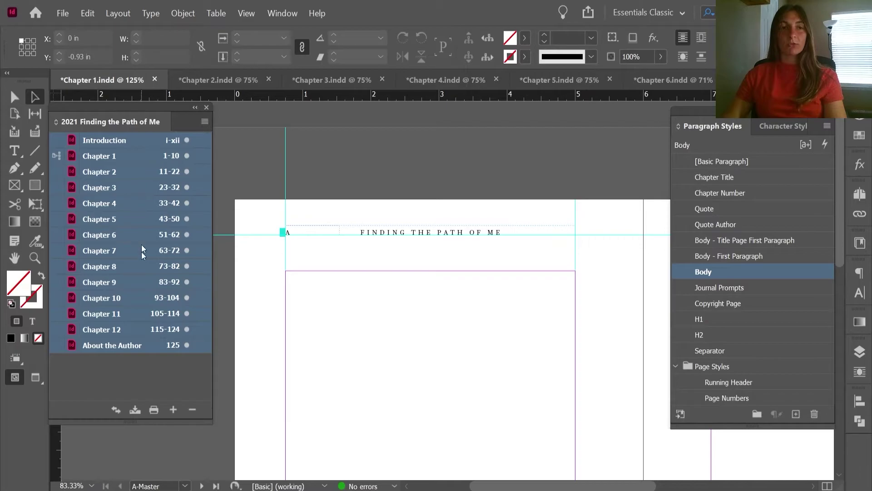
- Synchronize only the parent pages across all book documents from Introduction through About the Author, with Chapter 1 as the style source
click(136, 145)
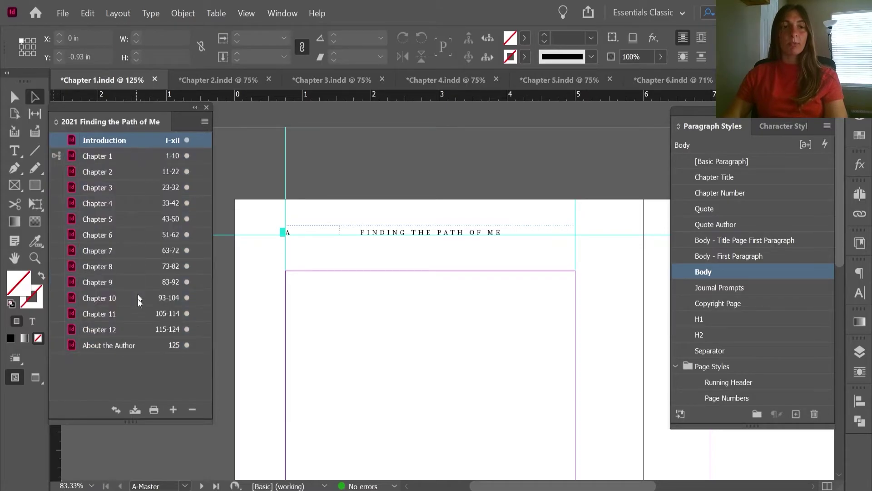
shift+click(125, 347)
click(202, 122)
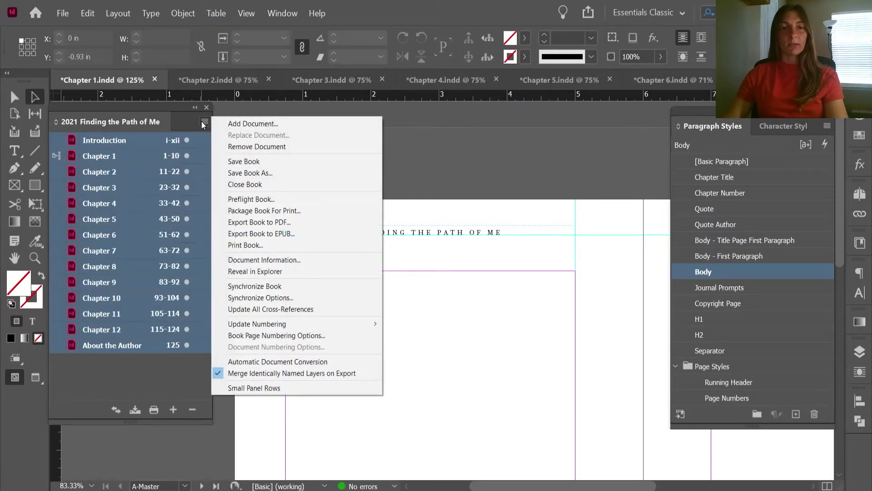
click(273, 298)
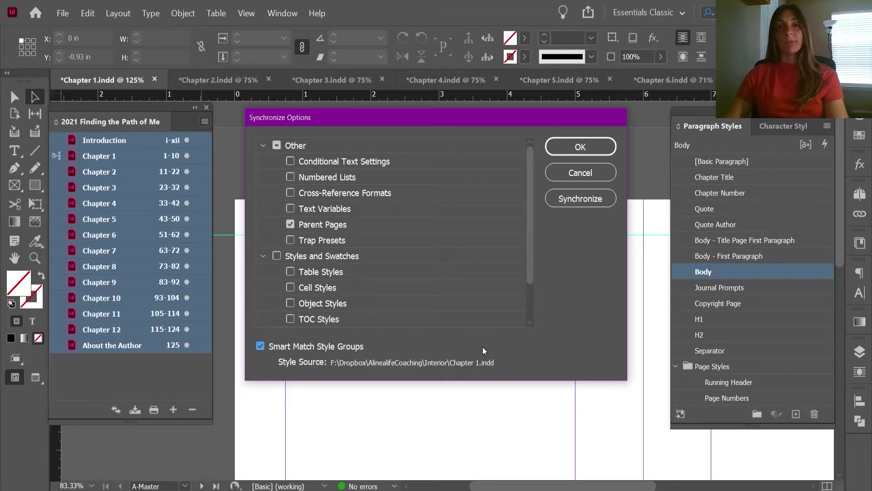
click(575, 204)
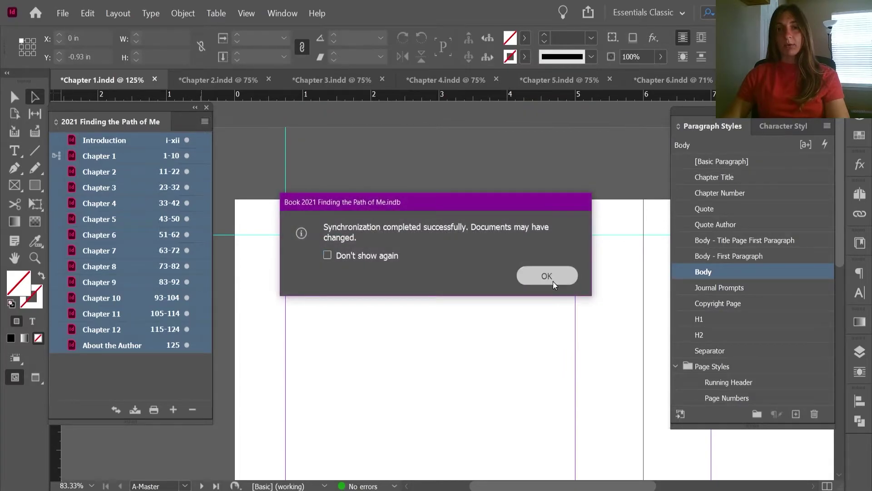
click(547, 276)
- Check the running headers and the opening page of Chapter 2 after the synchronization
click(223, 79)
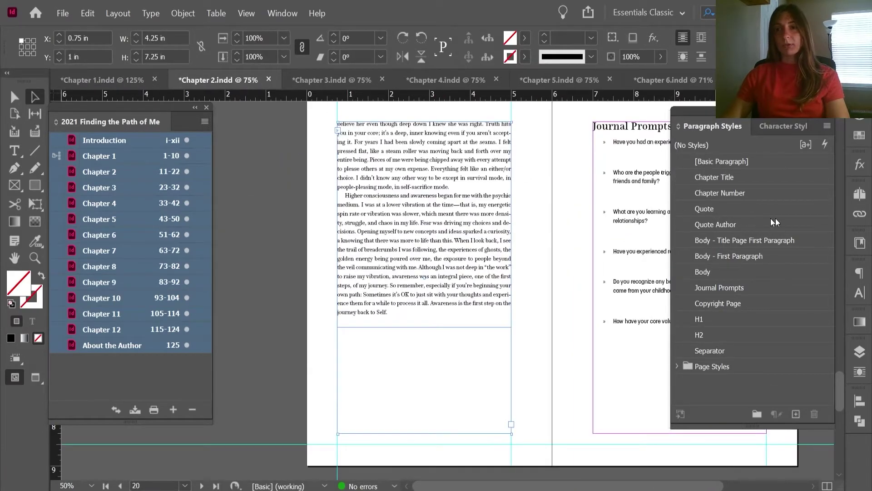
scroll(511, 178, up, 10)
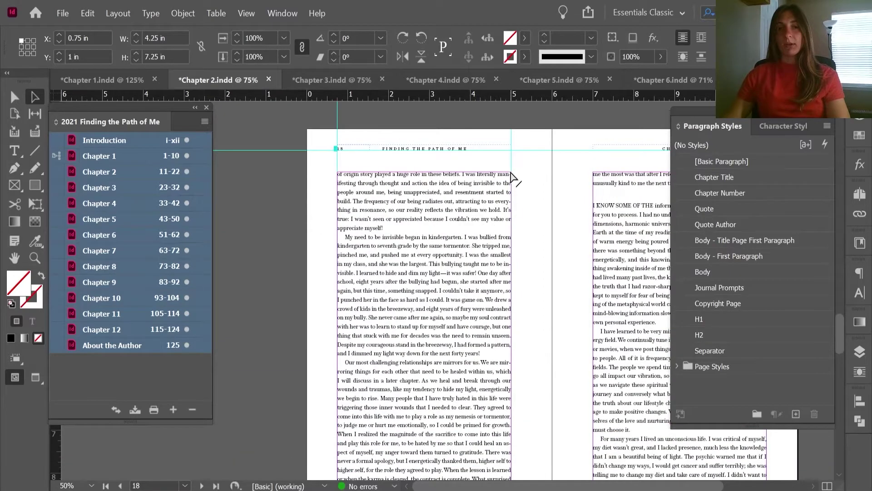
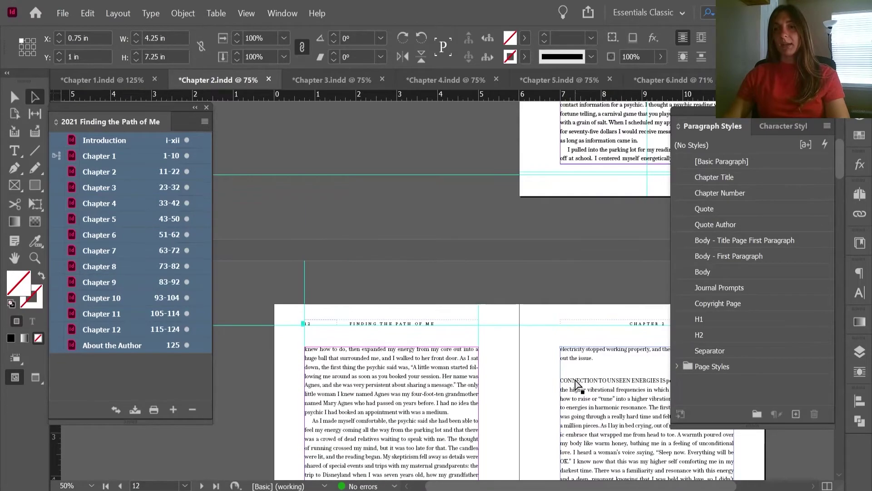
scroll(499, 418, right, 3)
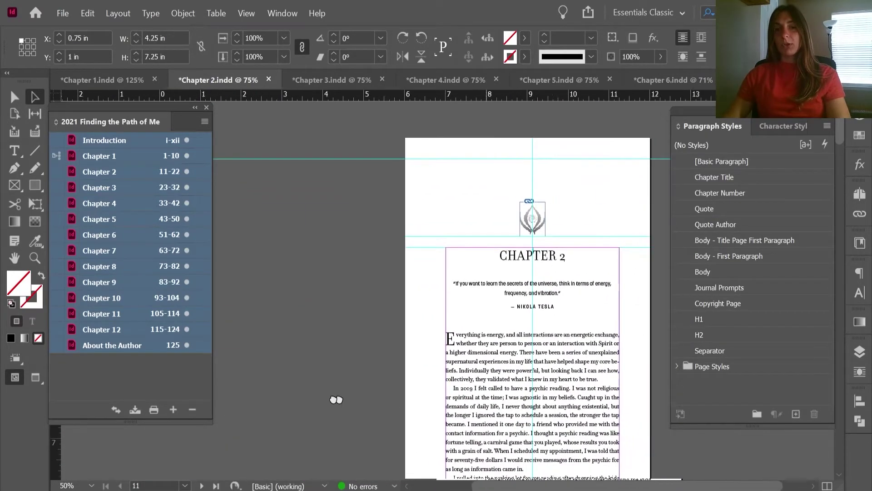
scroll(510, 317, down, 2)
scroll(504, 263, up, 3)
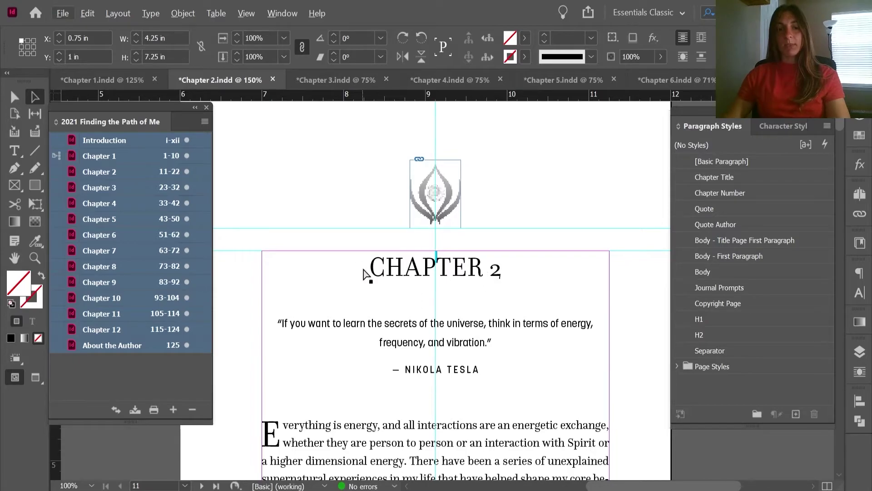
click(53, 105)
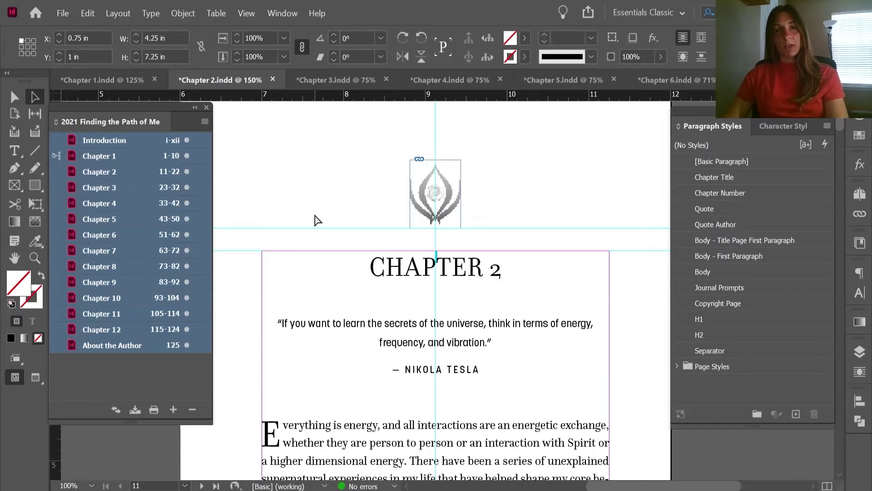
- Go to the opening page of Chapter 1 and select its "Chapter 1" heading text
scroll(380, 239, down, 1)
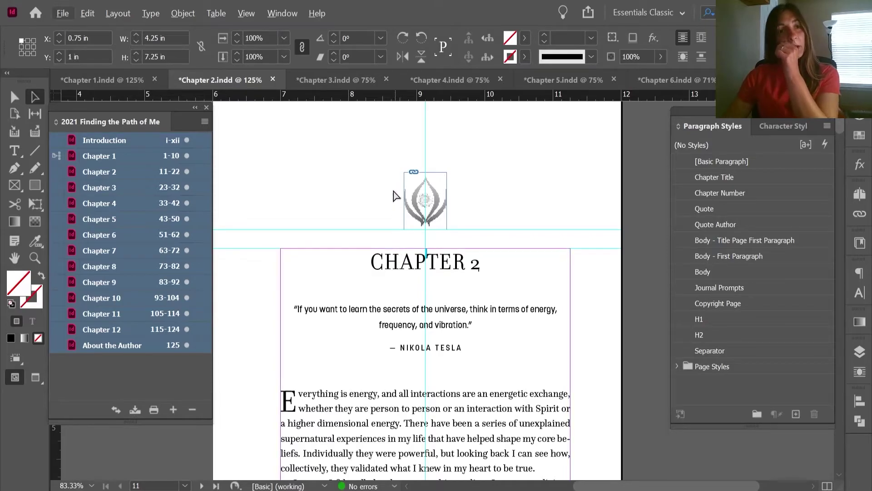
click(91, 84)
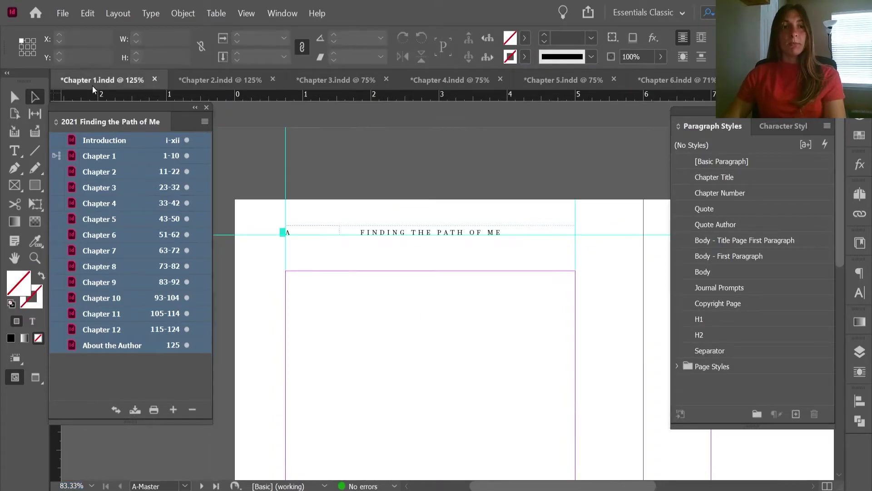
click(860, 194)
double_click(766, 235)
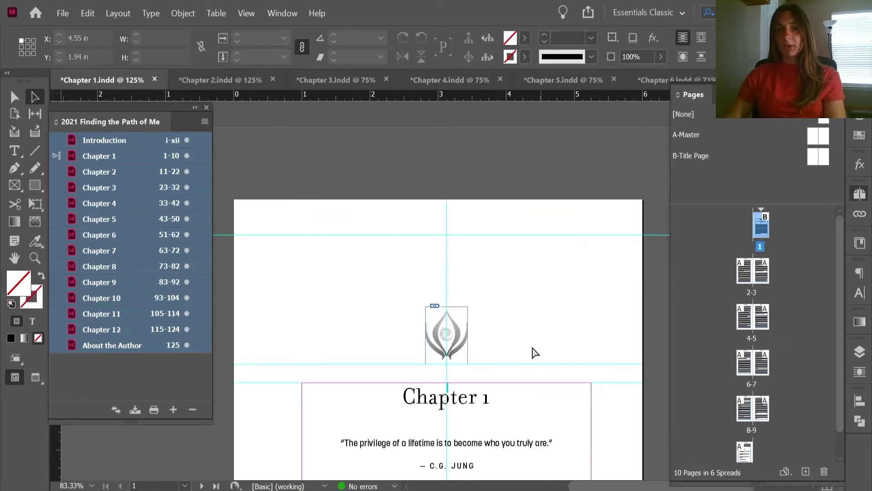
scroll(516, 332, down, 3)
key(v)
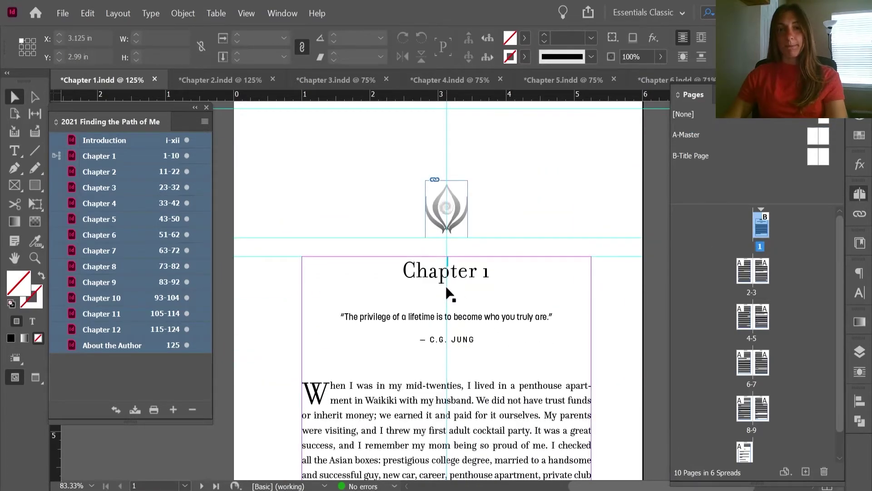
key(F11)
double_click(428, 272)
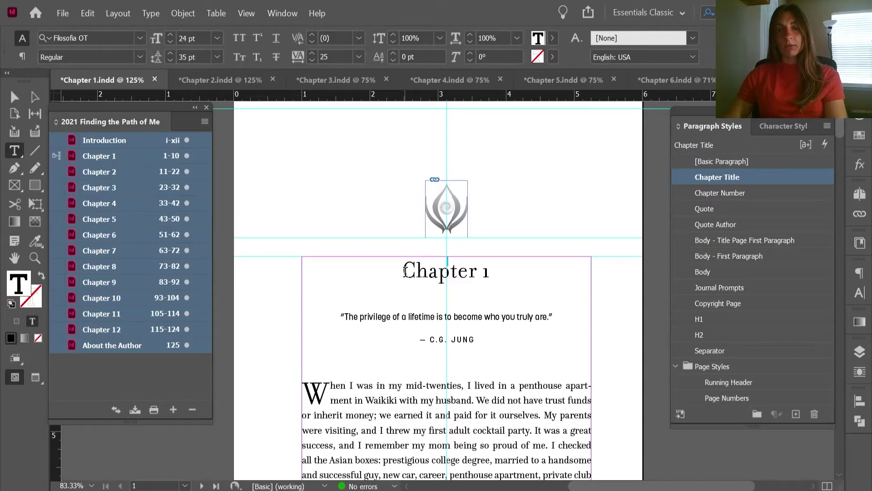
drag(404, 271, 509, 271)
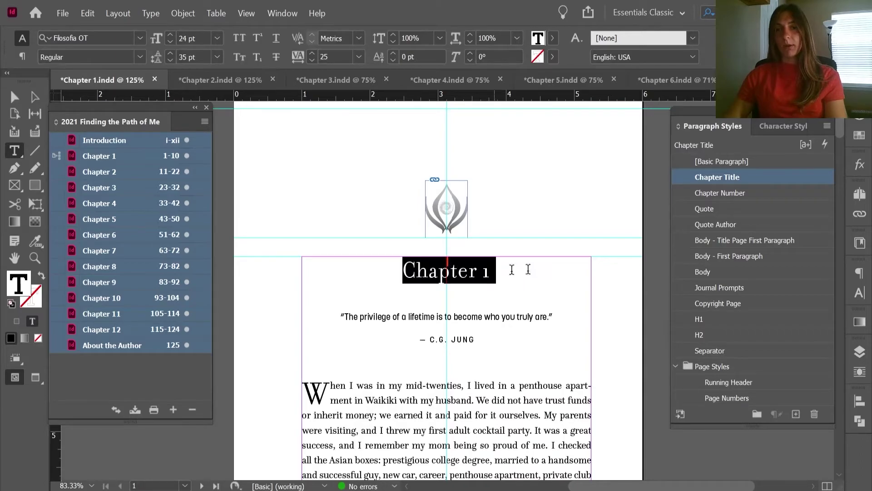
- Edit the Chapter Title paragraph style and set its case to All Caps in the basic character formats
double_click(710, 177)
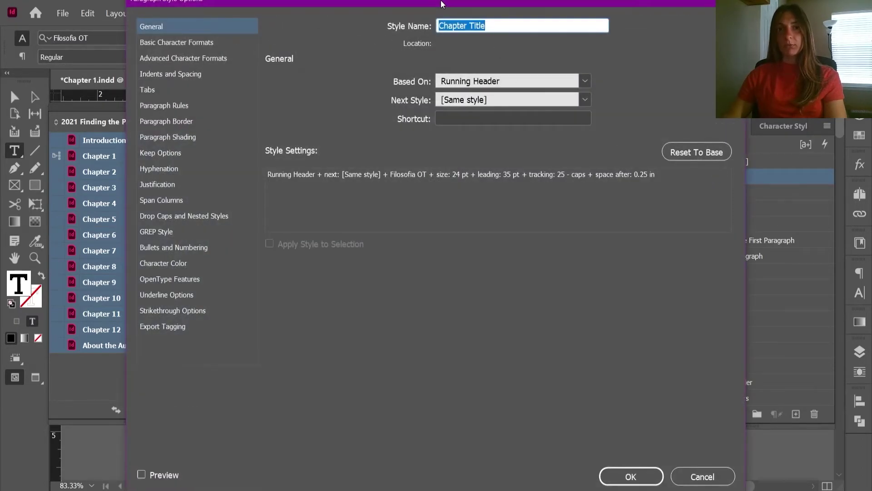
drag(440, 3, 807, 127)
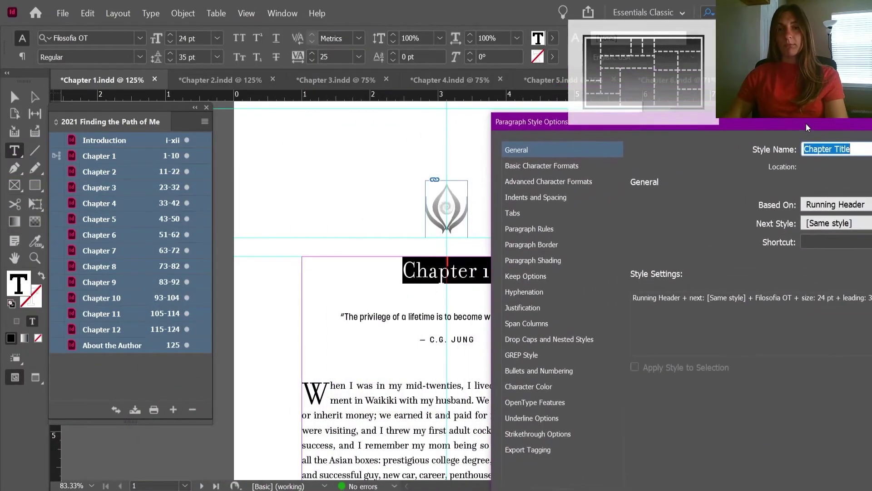
click(546, 180)
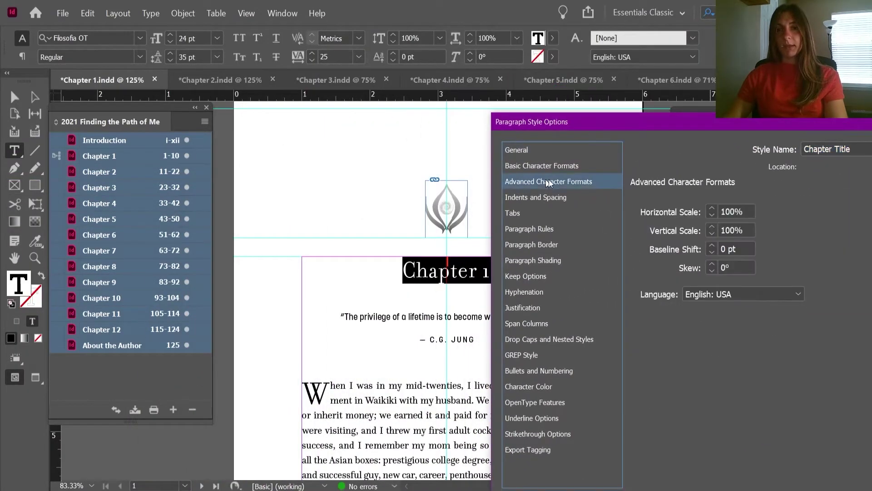
click(607, 165)
drag(690, 121, 398, 70)
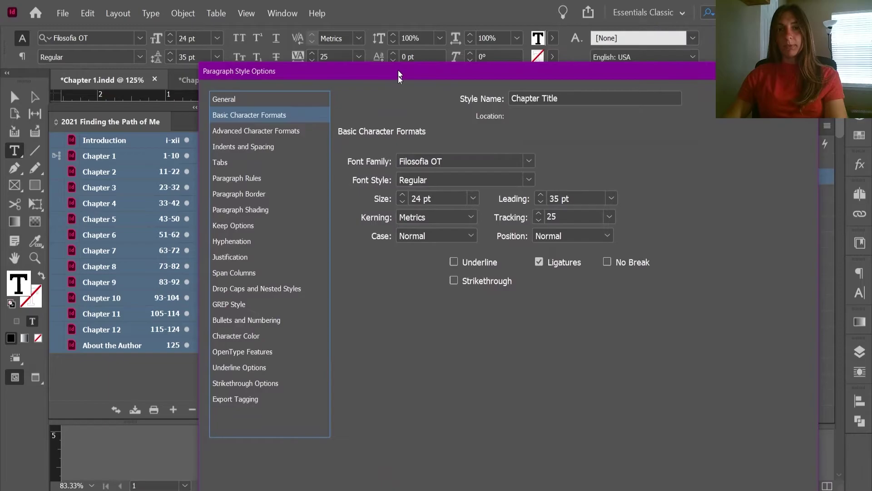
click(567, 237)
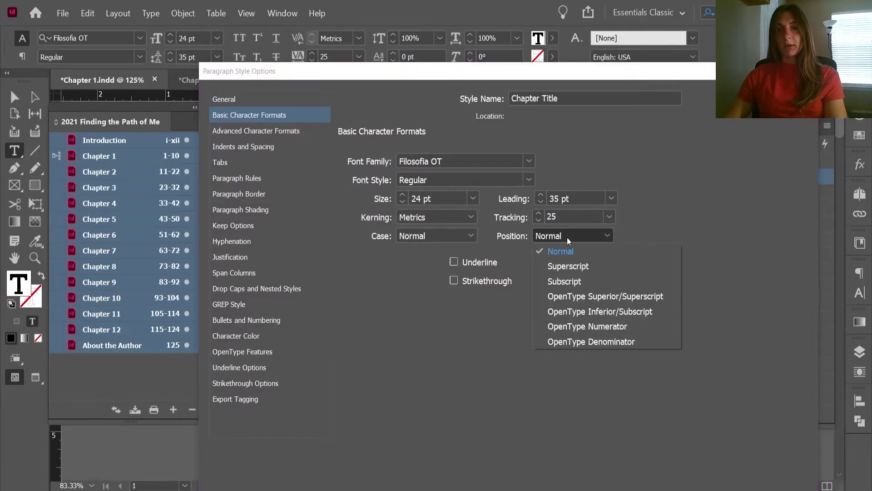
click(450, 235)
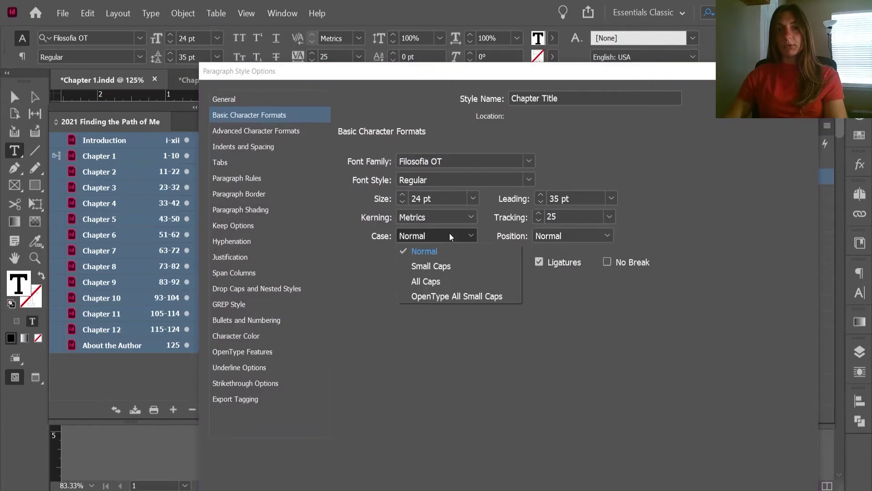
click(431, 255)
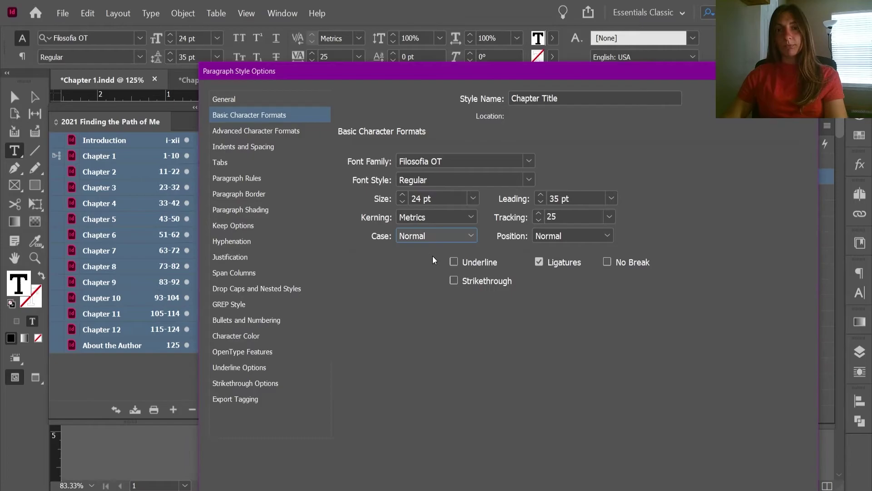
click(404, 238)
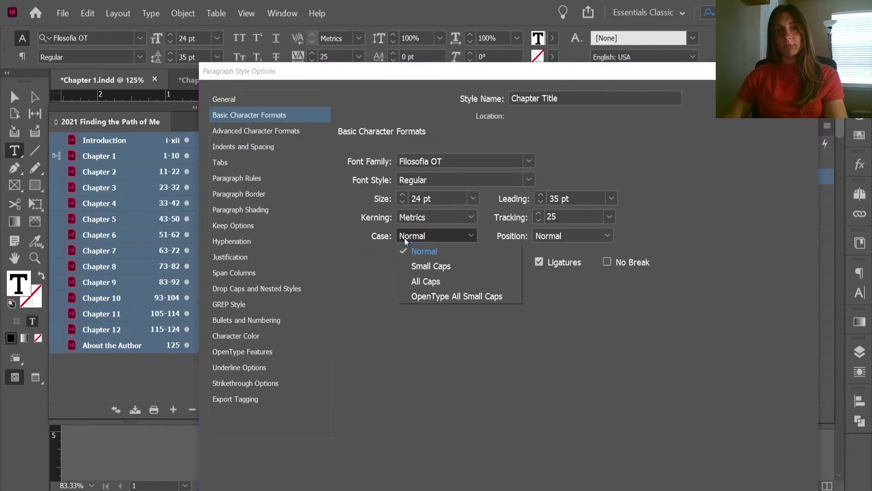
click(413, 281)
- Set the Chapter Title style's font size to 19 pt and tracking to 100, and save the style changes
drag(428, 75, 468, 92)
click(621, 236)
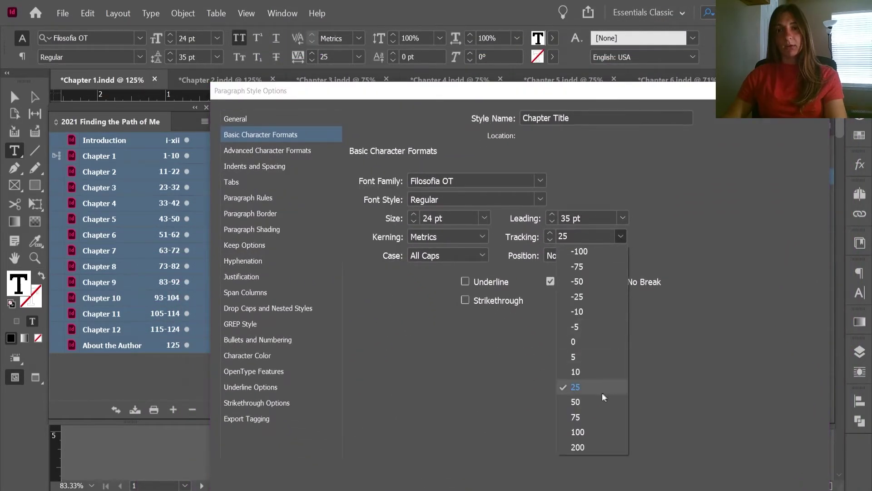
click(593, 405)
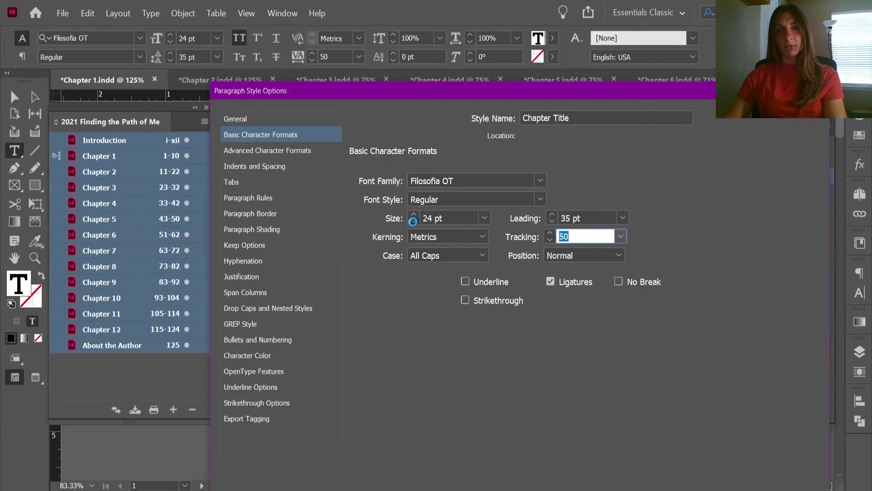
drag(472, 89, 524, 97)
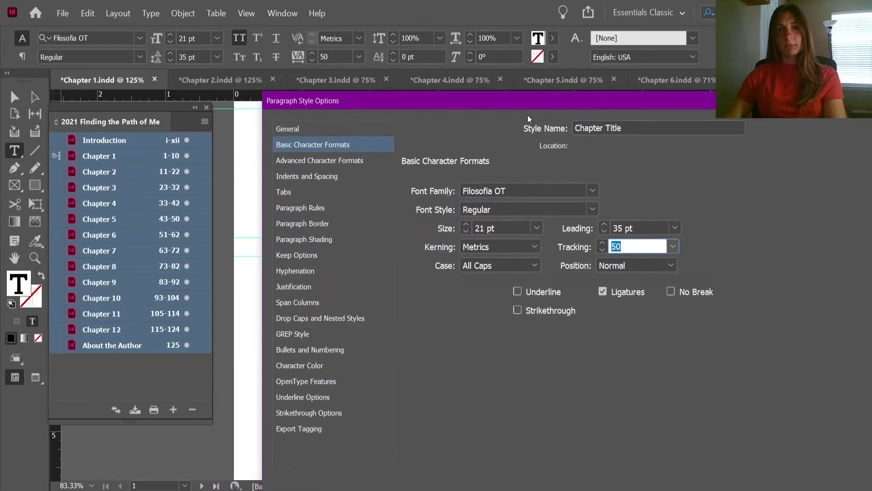
click(672, 246)
click(635, 439)
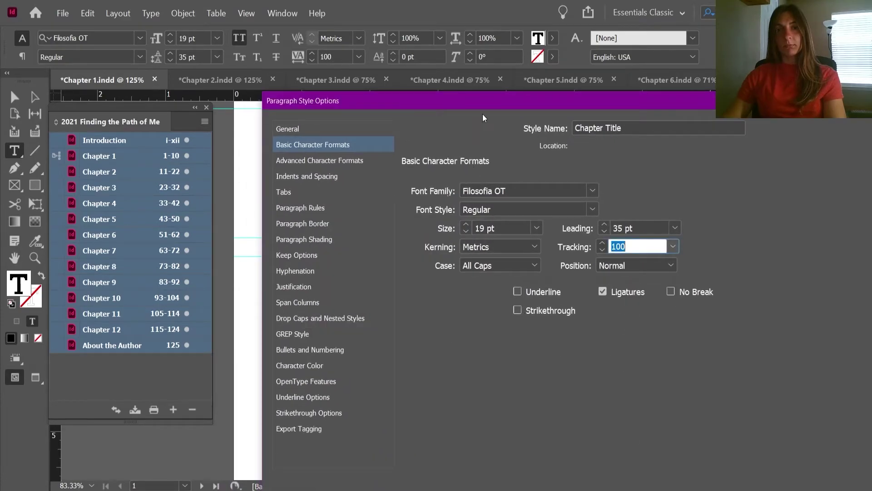
drag(483, 108, 347, 7)
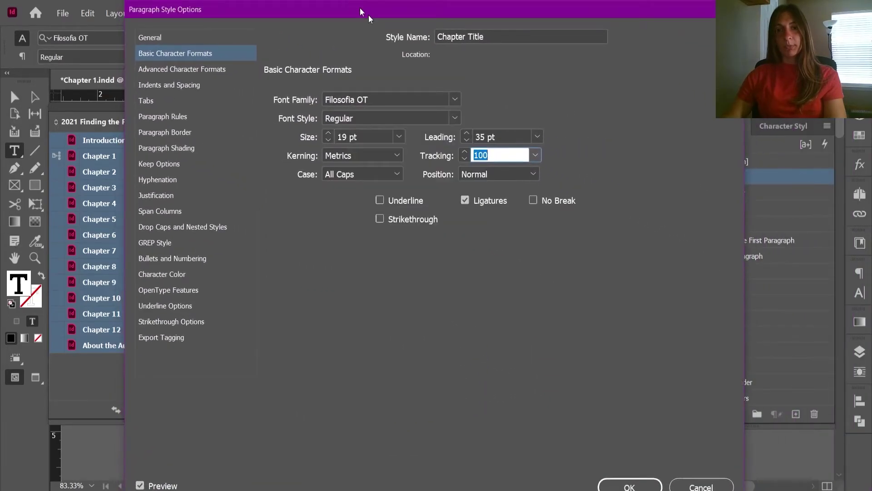
click(628, 485)
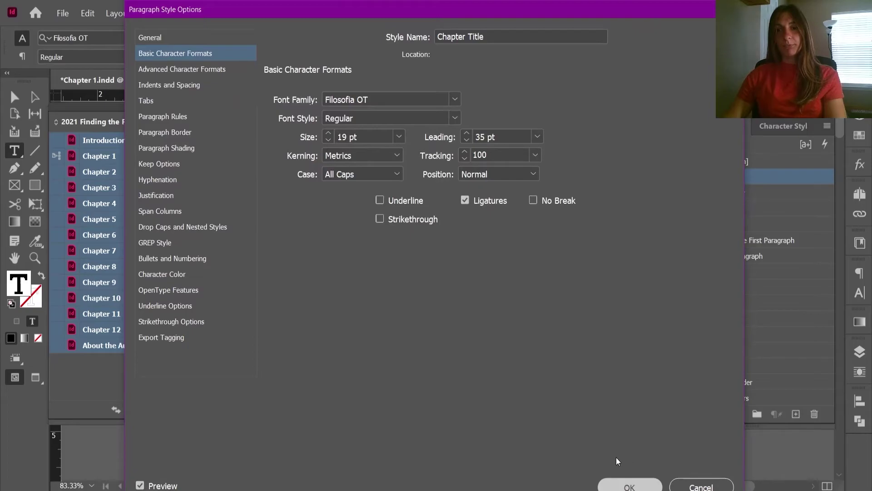
click(628, 482)
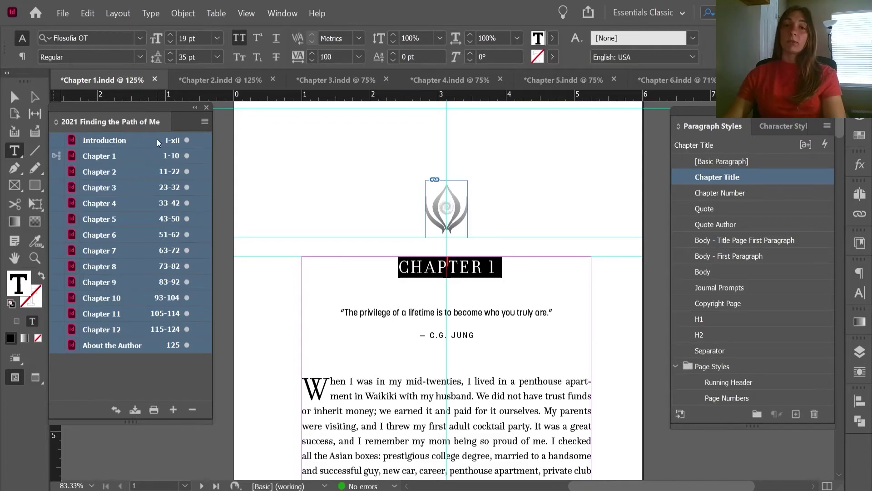
- Synchronize only the paragraph styles across all book documents from Introduction through About the Author, with Chapter 1 as the style source
click(137, 375)
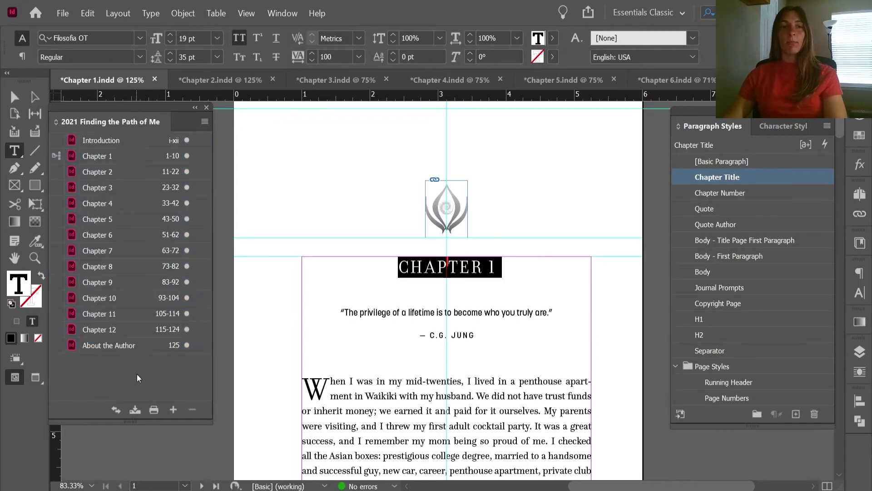
click(109, 141)
shift+click(114, 345)
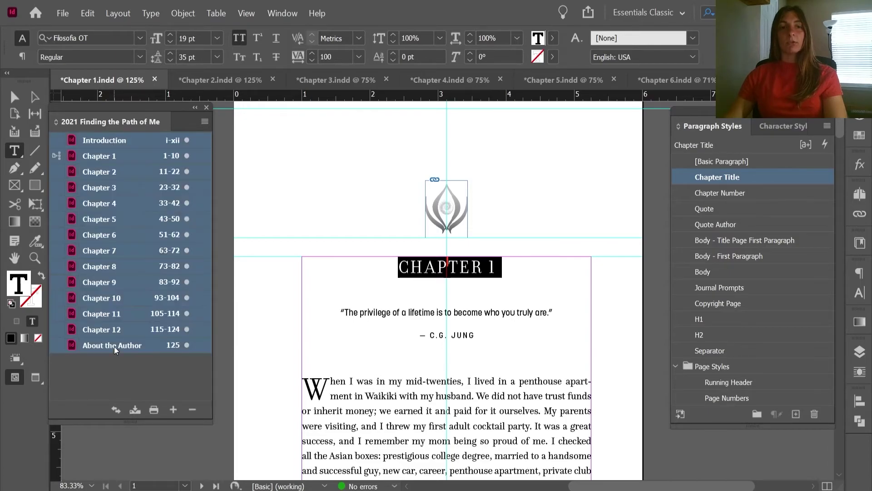
click(204, 122)
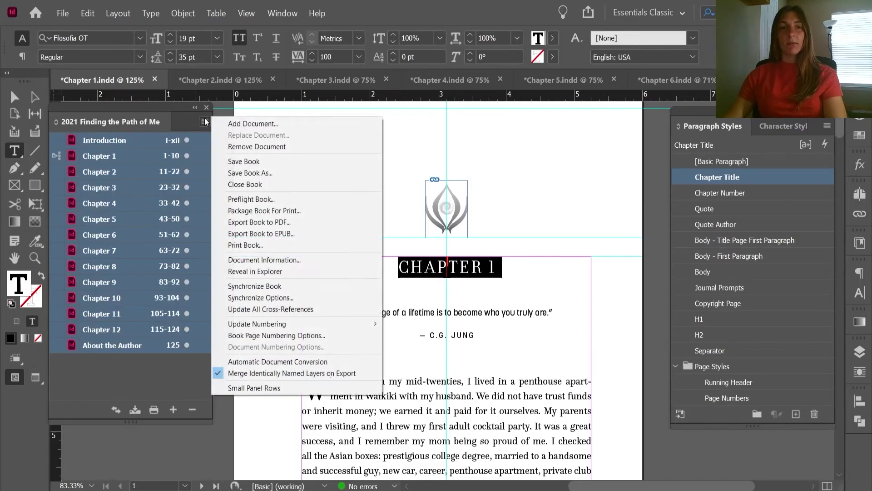
click(277, 301)
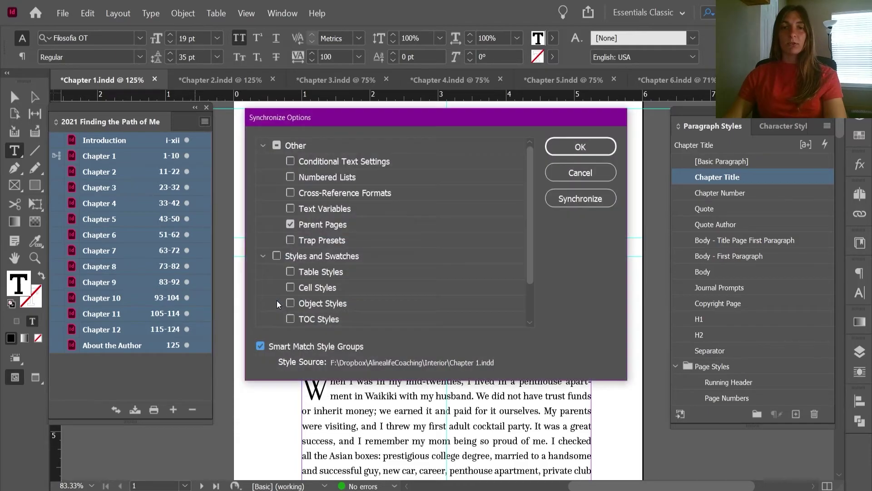
click(318, 225)
scroll(326, 275, down, 1)
scroll(324, 284, down, 1)
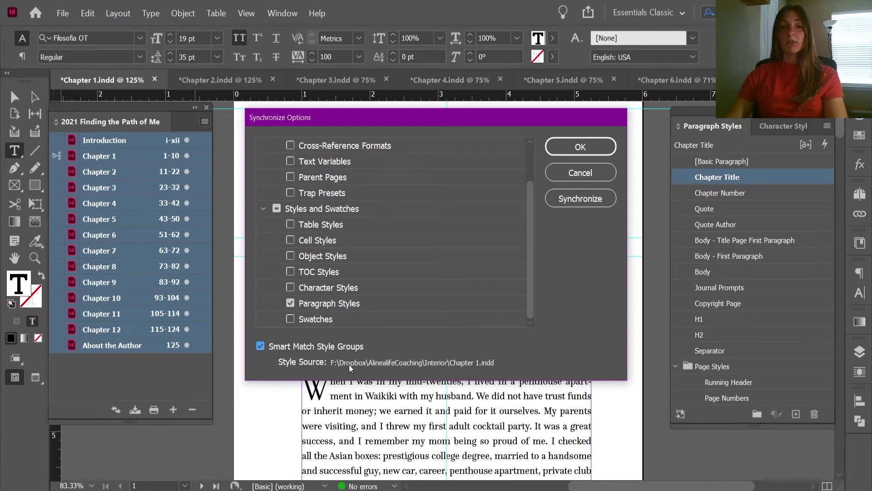
click(551, 192)
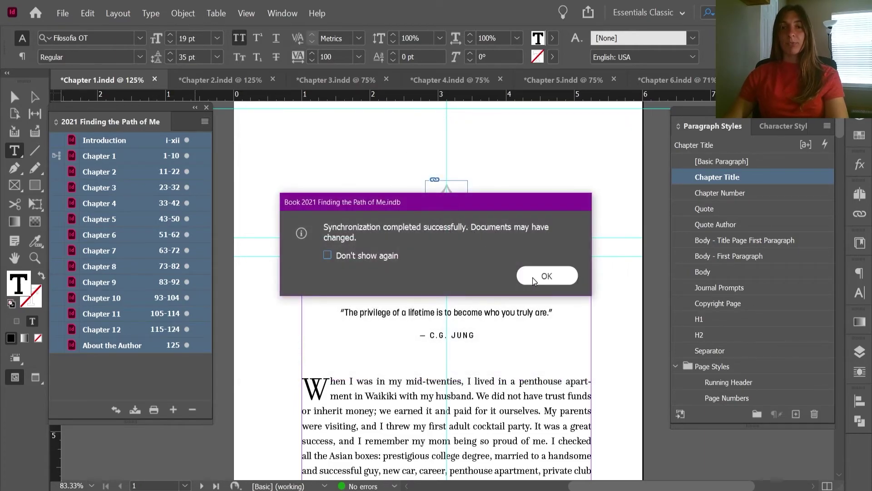
click(534, 281)
- Check the chapter heading's style in Chapter 2 after the synchronization, and switch to the Chapter 3 document
click(182, 78)
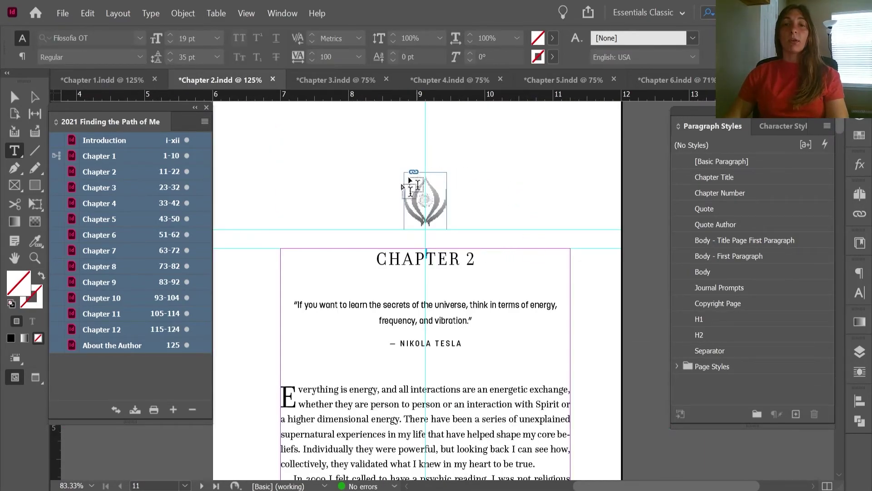
double_click(429, 263)
click(421, 259)
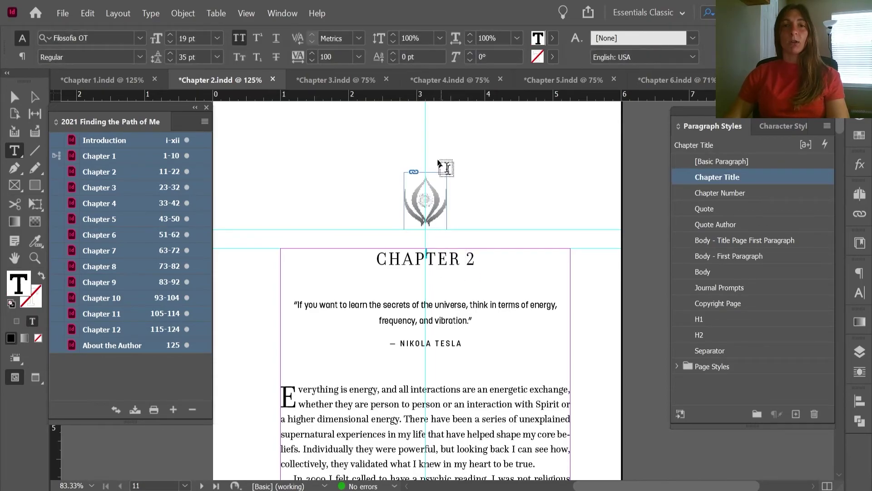
click(336, 80)
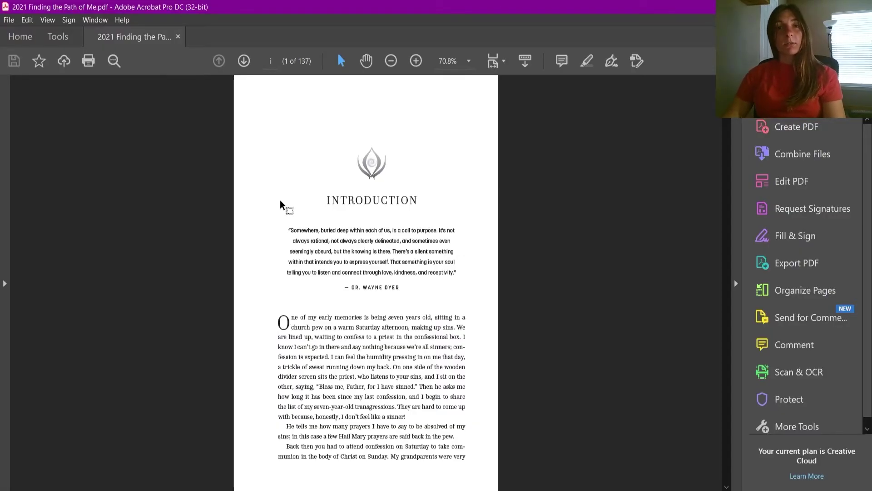
- Page through the exported book PDF from the Introduction into Chapter 4 to review headers and page numbering, and return to InDesign
scroll(280, 203, down, 3)
scroll(280, 203, down, 3)
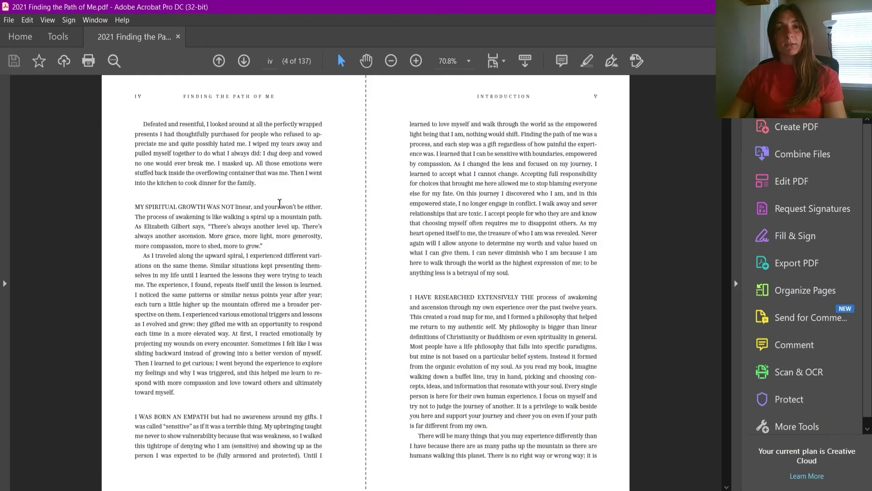
scroll(280, 205, down, 3)
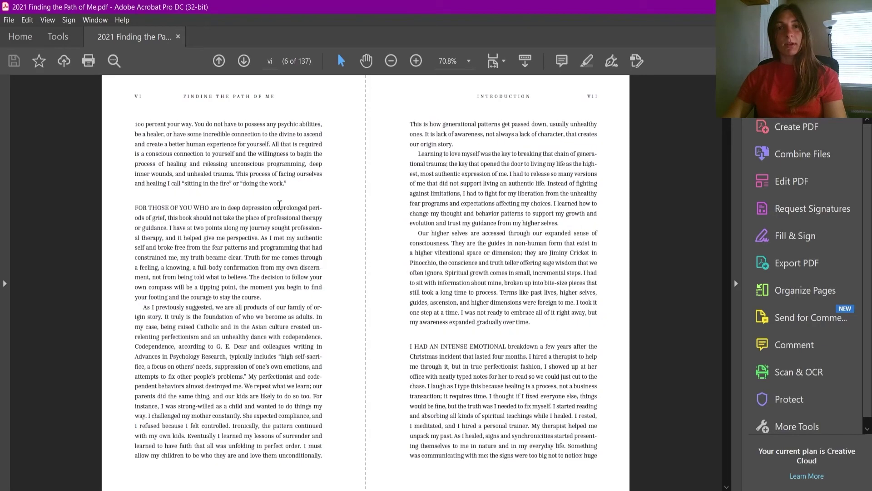
scroll(281, 204, down, 9)
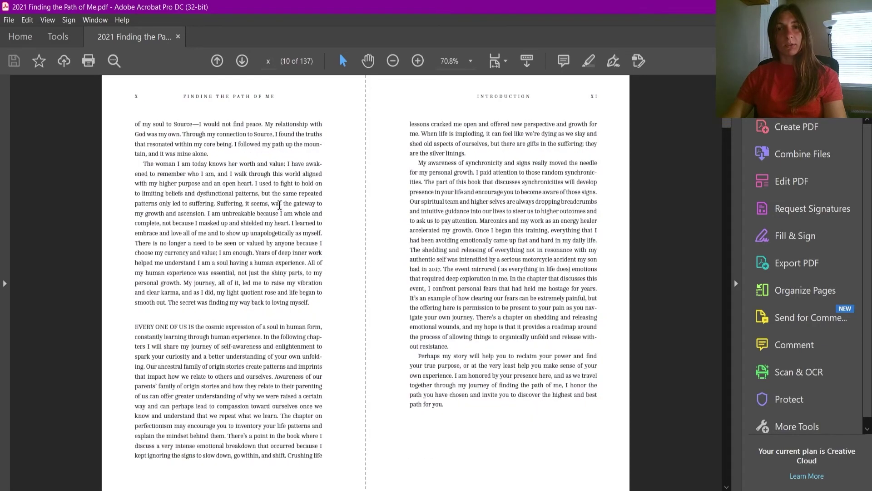
scroll(280, 207, down, 3)
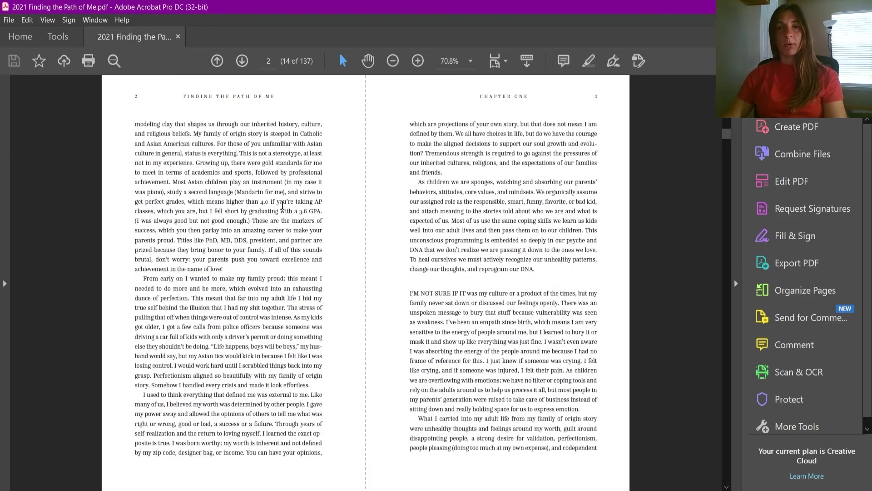
scroll(282, 206, down, 20)
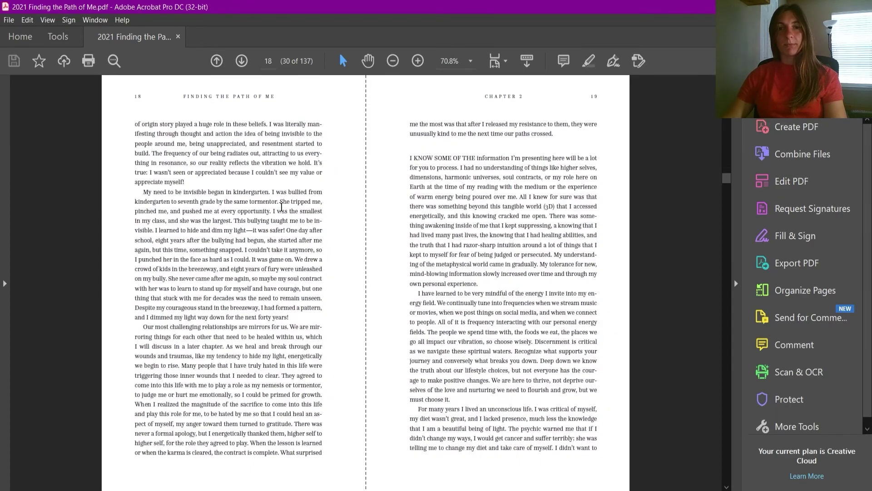
scroll(282, 207, down, 15)
scroll(286, 207, down, 15)
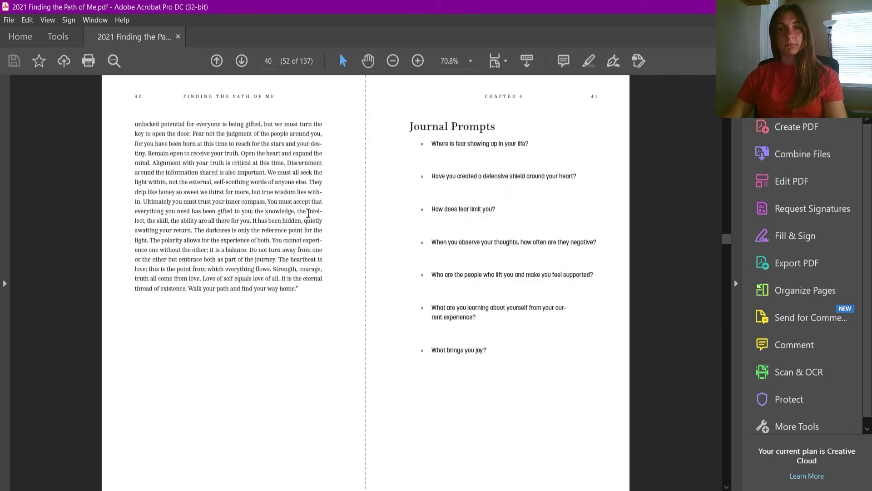
key(alt+Tab)
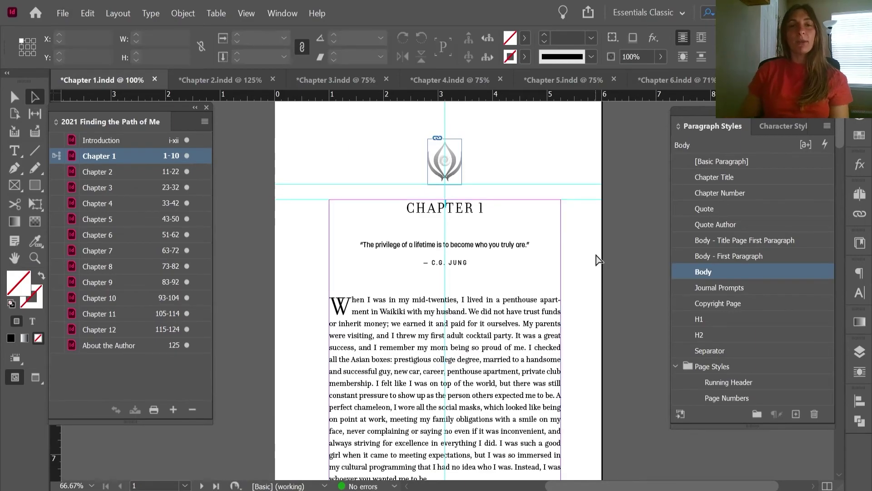